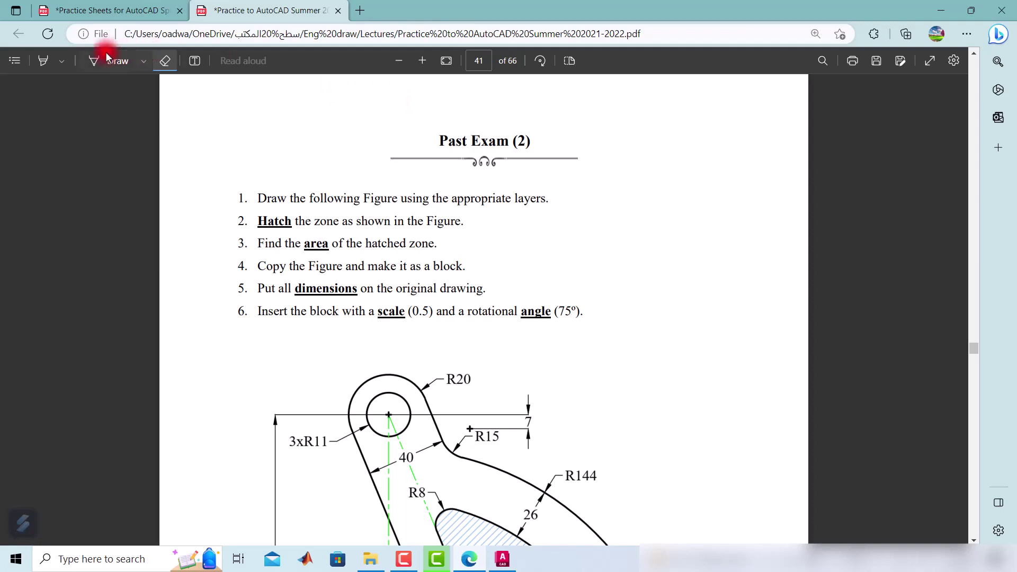
# Turn on the PDF Draw pen and ink a blue bracket beside the six-task list.
pyautogui.click(106, 57)
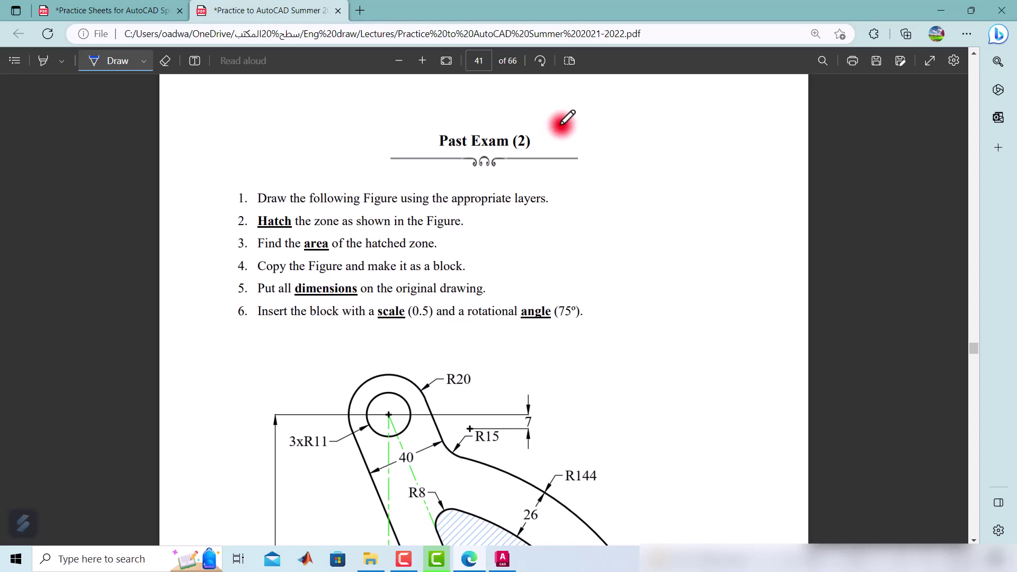
pyautogui.moveTo(292, 156)
pyautogui.mouseDown()
pyautogui.moveTo(220, 334)
pyautogui.moveTo(256, 334)
pyautogui.mouseUp()
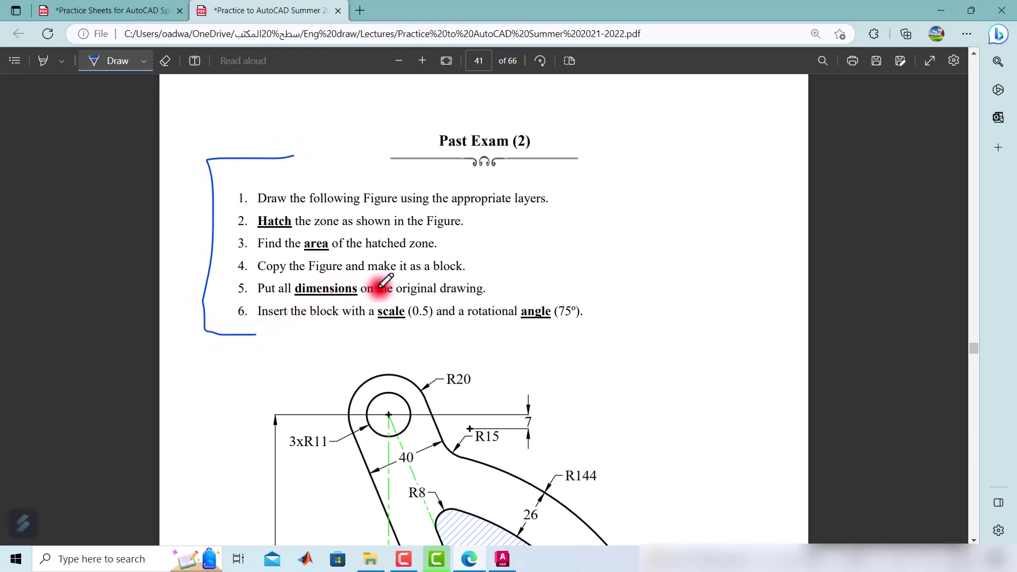
pyautogui.scroll(-3, 398, 299)
pyautogui.scroll(-2, 405, 299)
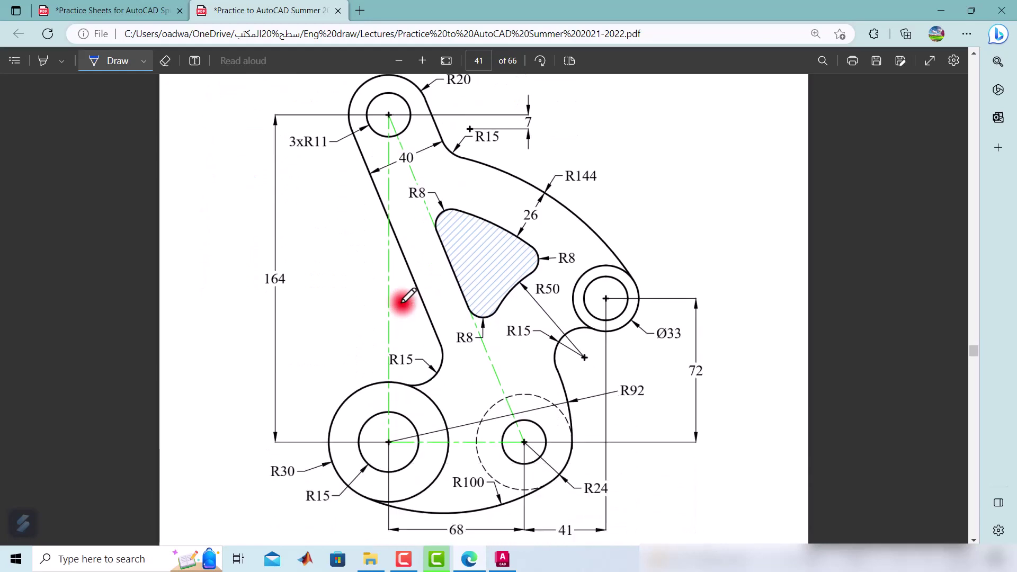
pyautogui.scroll(1, 405, 298)
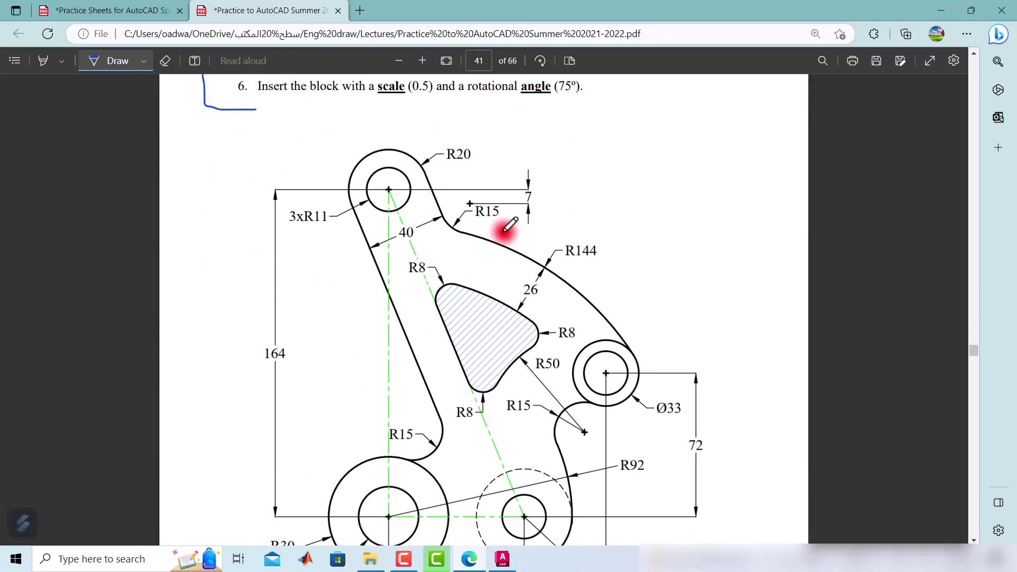
pyautogui.scroll(1, 528, 207)
pyautogui.scroll(2, 528, 205)
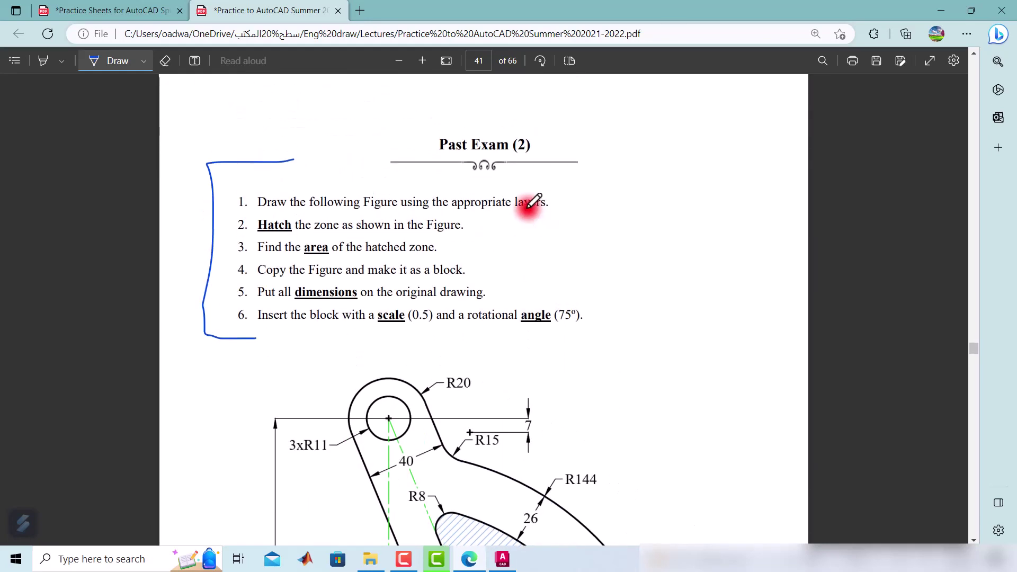
pyautogui.scroll(1, 524, 200)
# Ink a loop over the 2 in Past Exam (2), then scroll to page 41's linkage figure.
pyautogui.moveTo(518, 210)
pyautogui.mouseDown()
pyautogui.moveTo(528, 223)
pyautogui.moveTo(520, 209)
pyautogui.mouseUp()
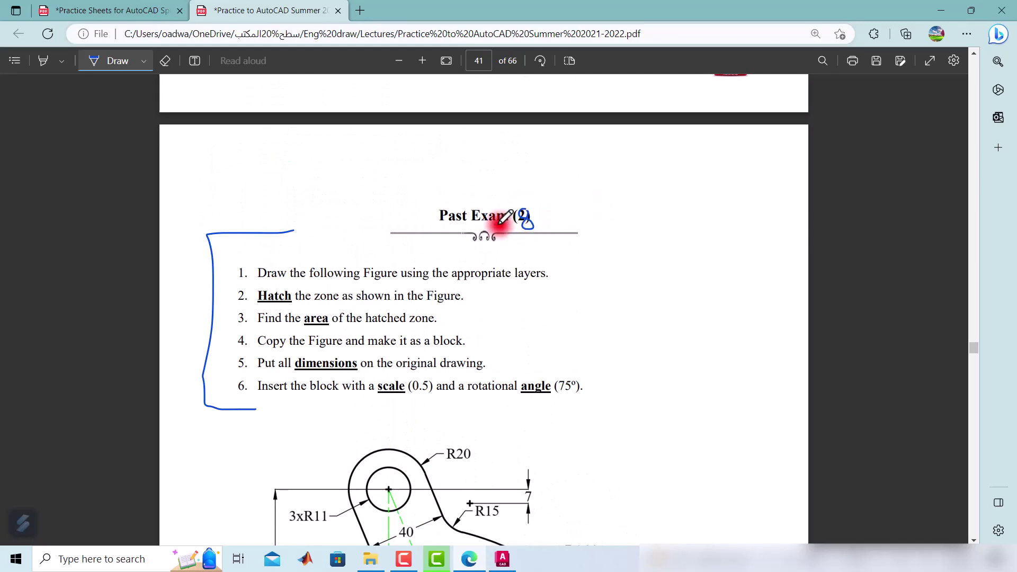
pyautogui.scroll(-3, 508, 220)
pyautogui.scroll(-1, 548, 243)
pyautogui.scroll(-1, 551, 239)
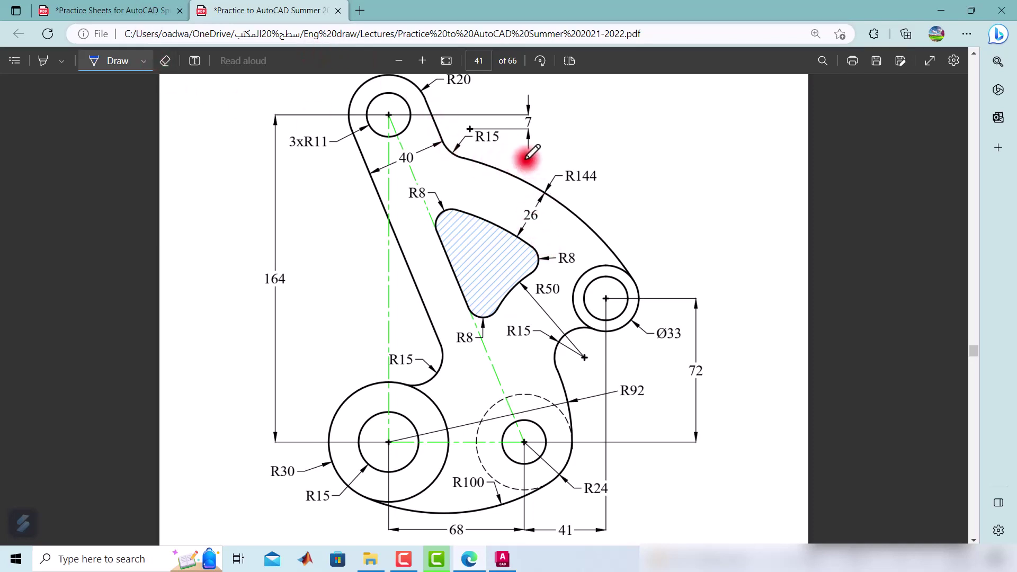
pyautogui.scroll(1, 530, 154)
pyautogui.scroll(-2, 529, 154)
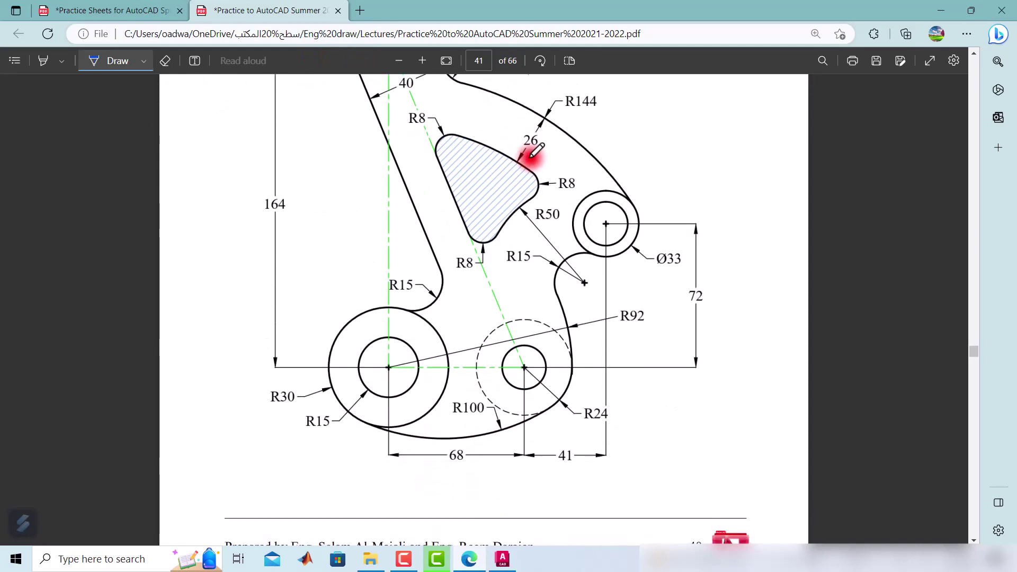
pyautogui.scroll(1, 533, 153)
pyautogui.scroll(2, 553, 153)
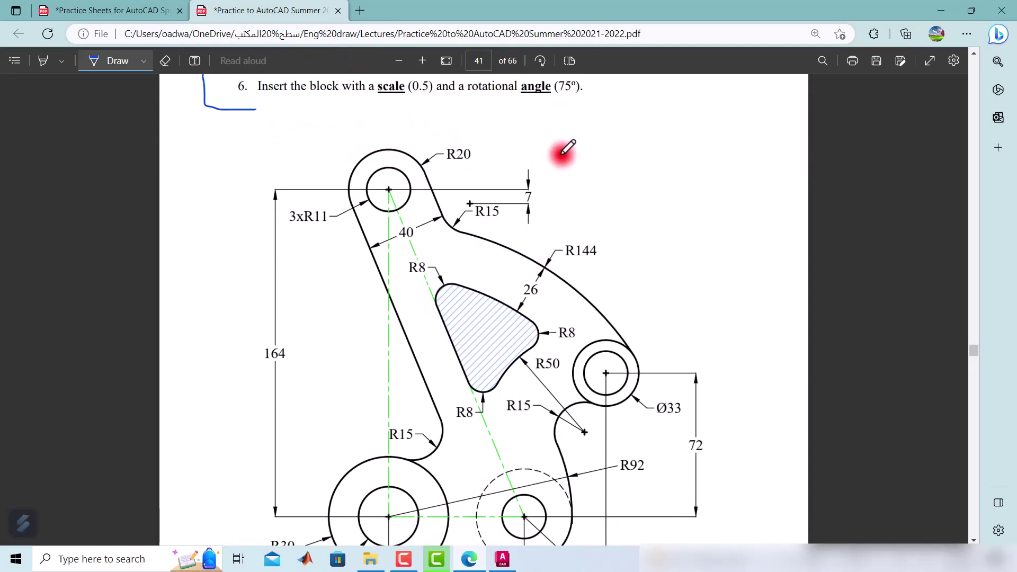
pyautogui.scroll(-1, 565, 151)
pyautogui.scroll(-2, 561, 152)
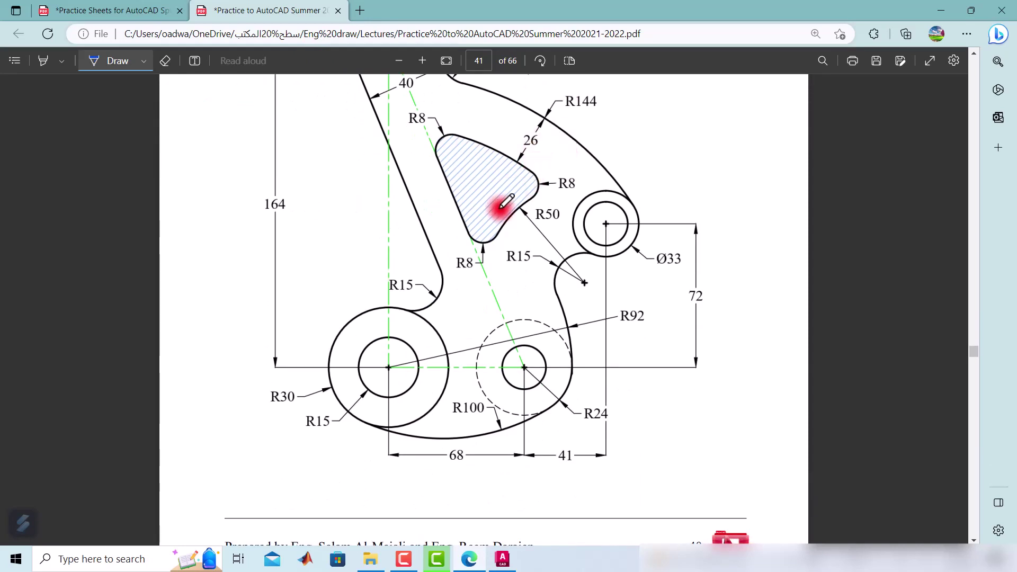
pyautogui.scroll(3, 502, 204)
# Circle the 3xR11 callout in blue ink and dot the inside of the Ø33 circle.
pyautogui.scroll(-2, 502, 204)
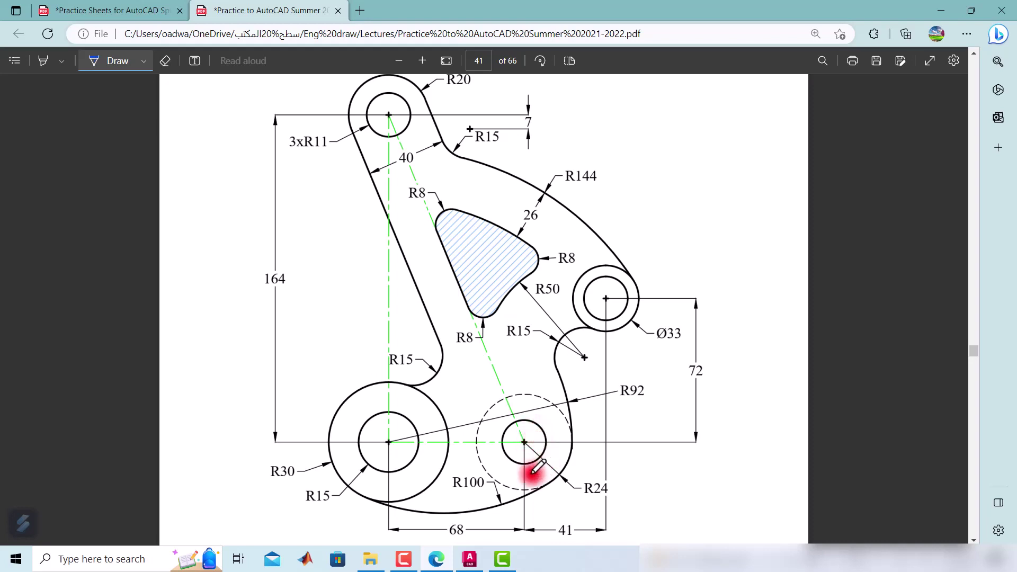
pyautogui.moveTo(322, 124)
pyautogui.mouseDown()
pyautogui.moveTo(340, 131)
pyautogui.moveTo(272, 113)
pyautogui.moveTo(333, 127)
pyautogui.mouseUp()
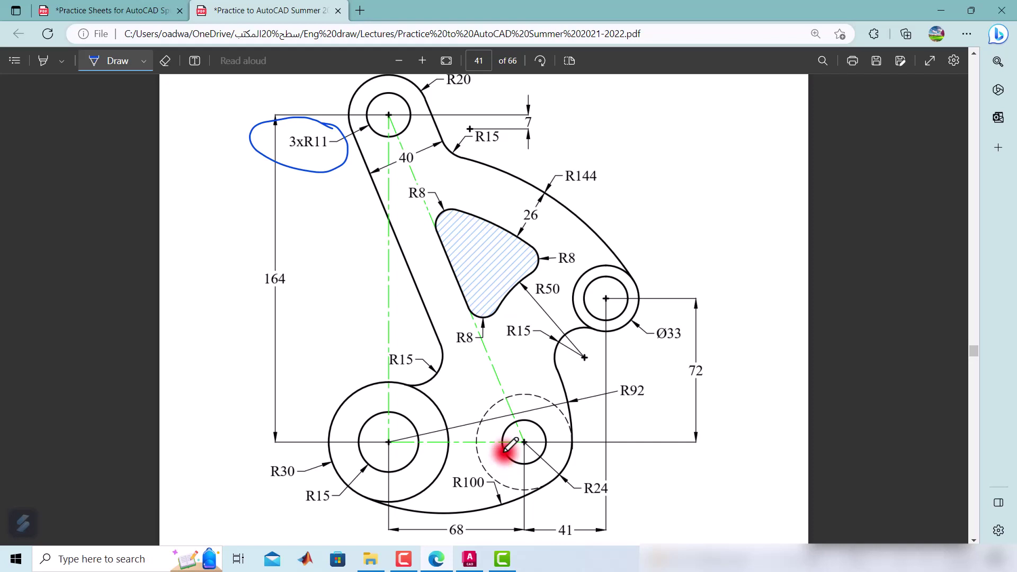
pyautogui.click(598, 304)
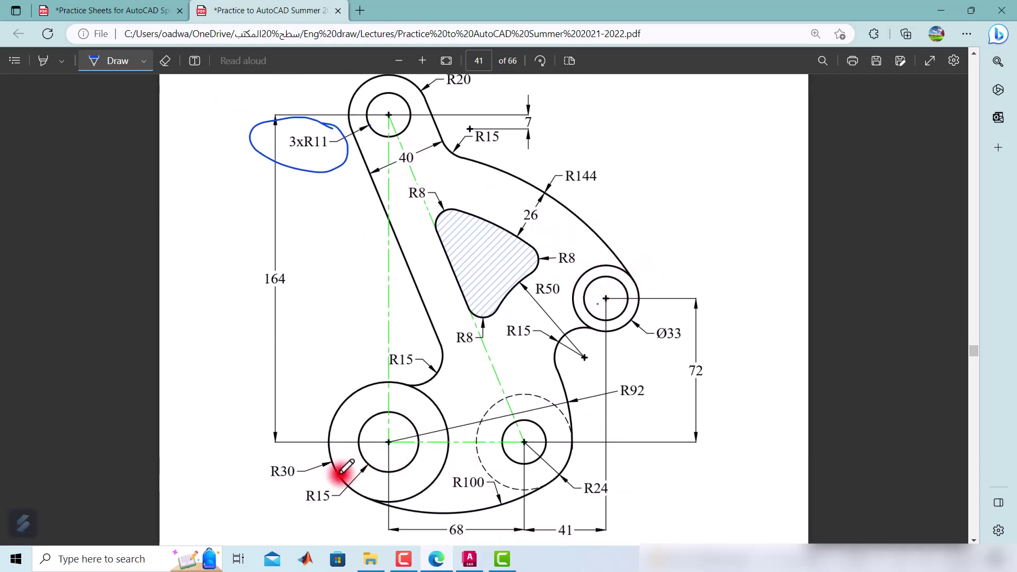
# On layer 0, draw concentric circles of radius 15 and 30.
pyautogui.click(479, 560)
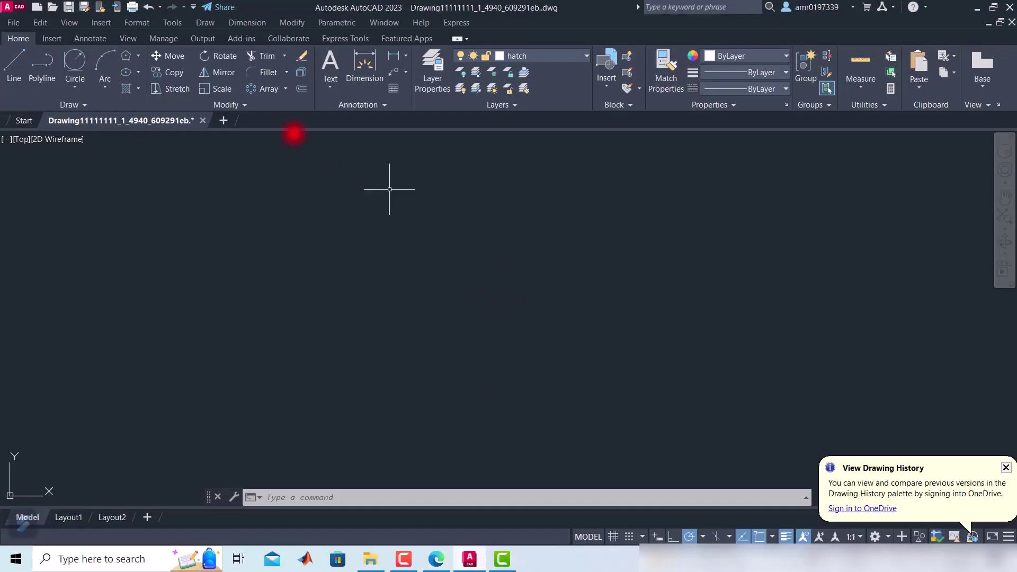
pyautogui.click(536, 55)
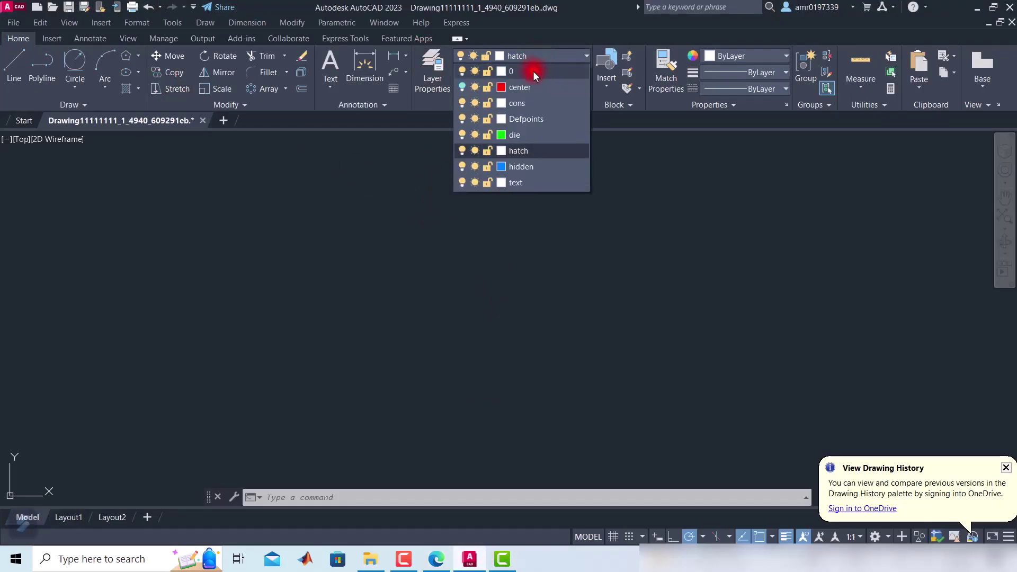
pyautogui.click(62, 98)
pyautogui.click(303, 280)
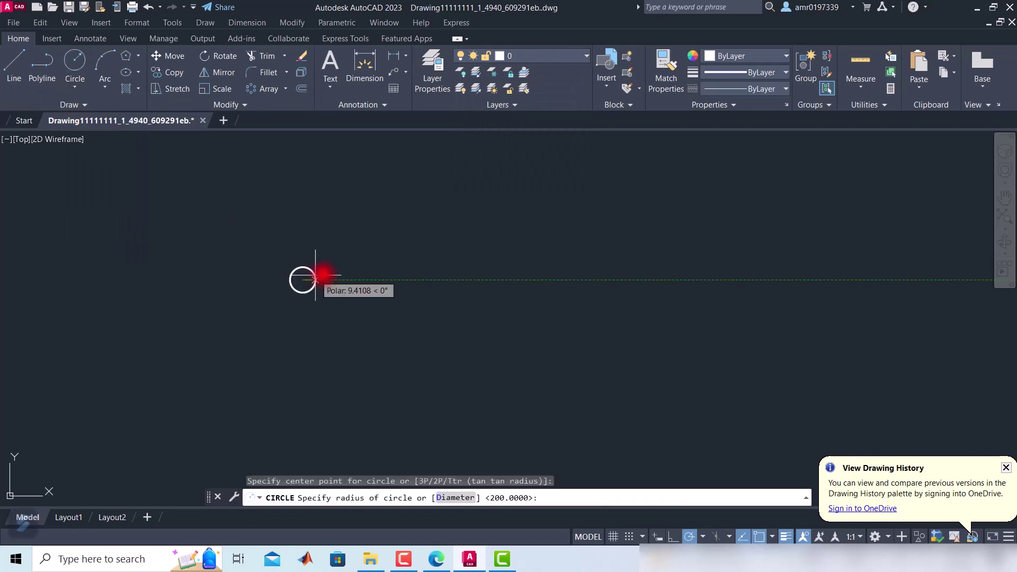
pyautogui.write('5')
pyautogui.press('Return')
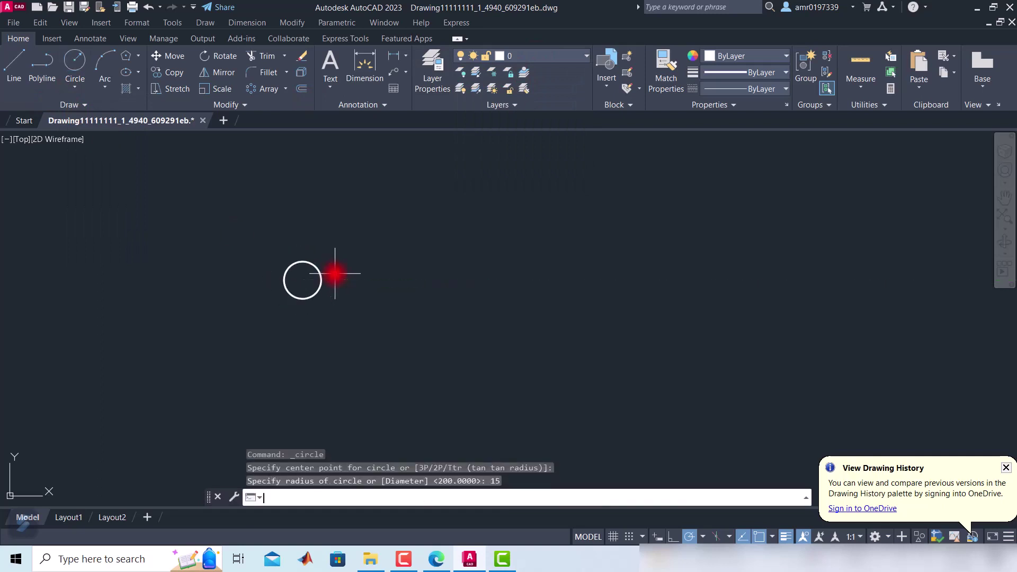
pyautogui.scroll(2, 234, 254)
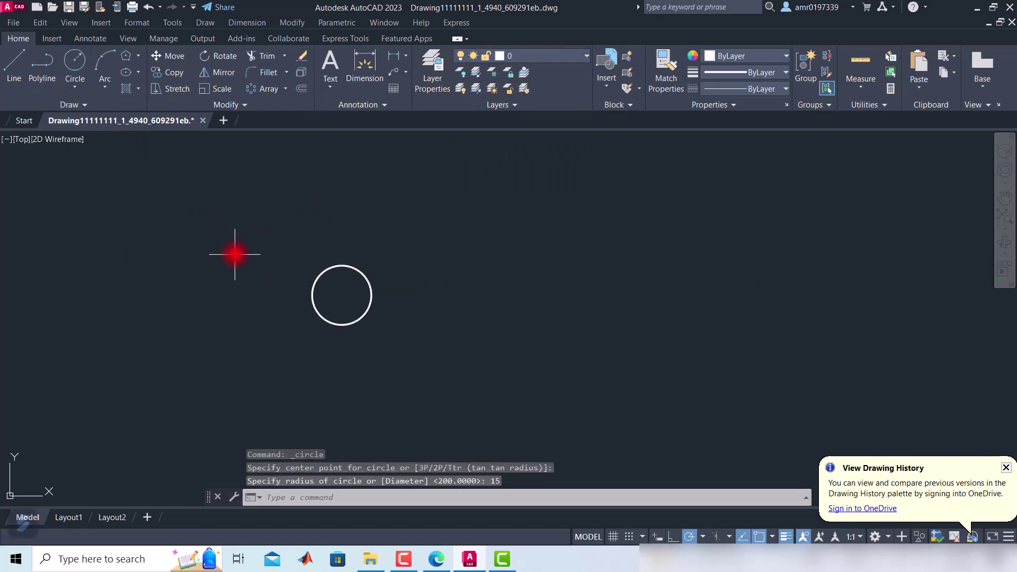
pyautogui.click(76, 66)
pyautogui.click(335, 293)
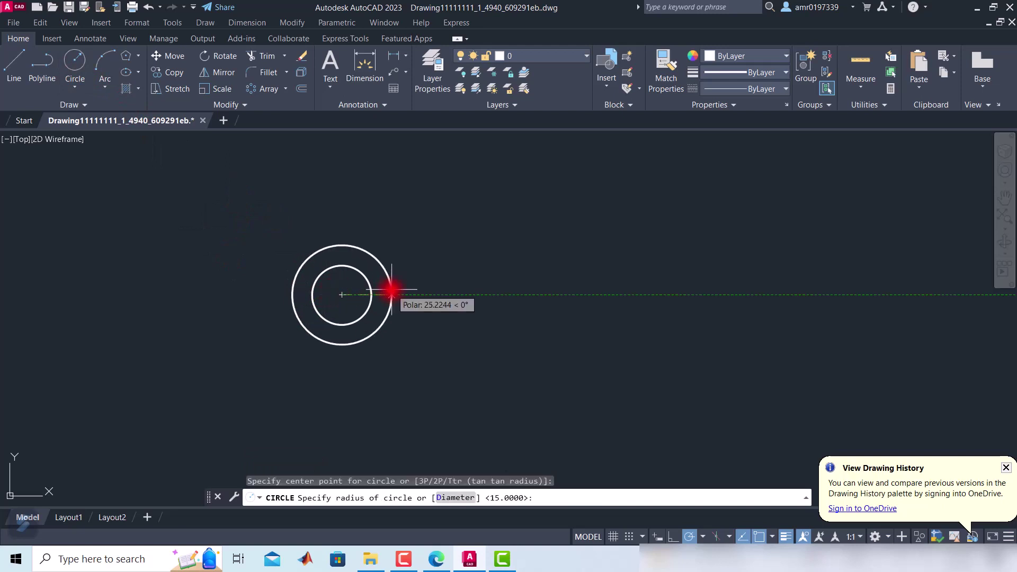
pyautogui.write('30')
pyautogui.press('Return')
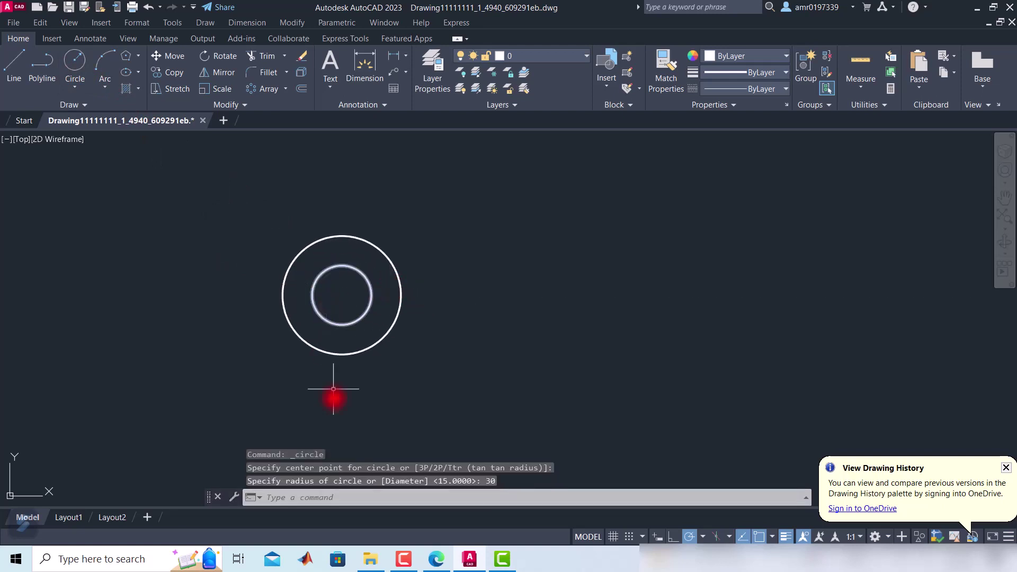
# On the cons layer, draw a 68-long horizontal line right from the circles' centre.
pyautogui.click(435, 560)
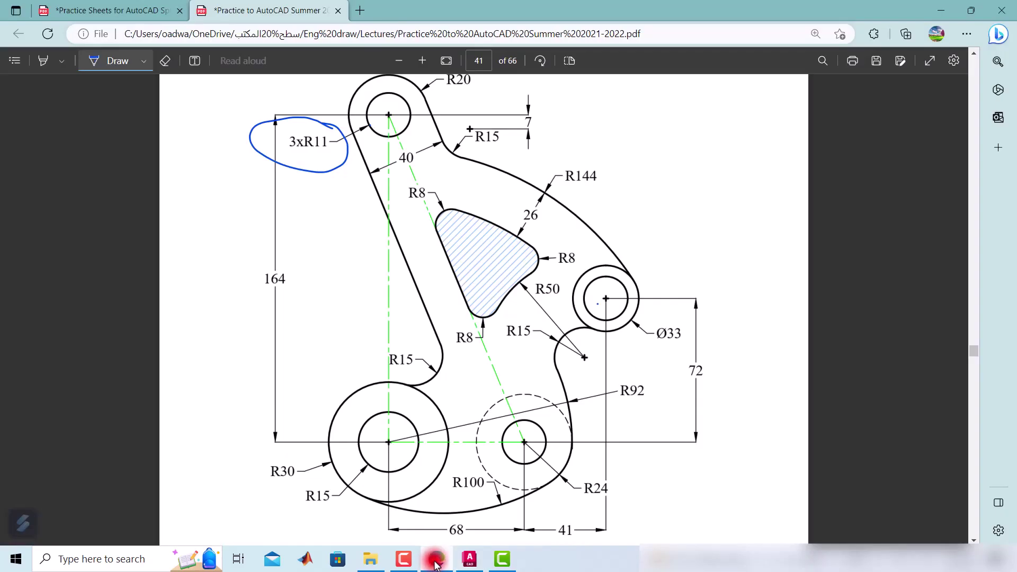
pyautogui.click(435, 561)
pyautogui.click(562, 63)
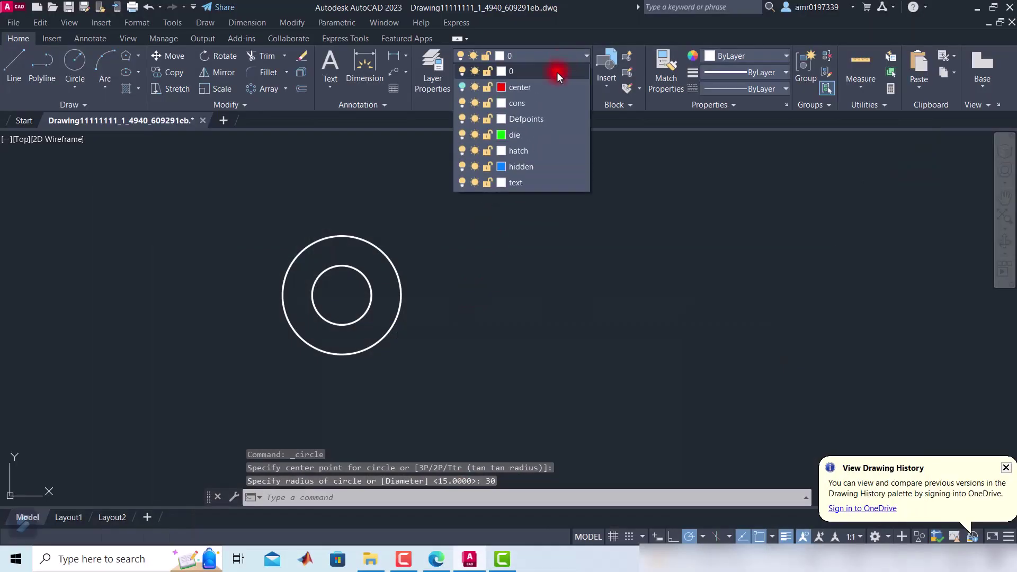
pyautogui.click(556, 82)
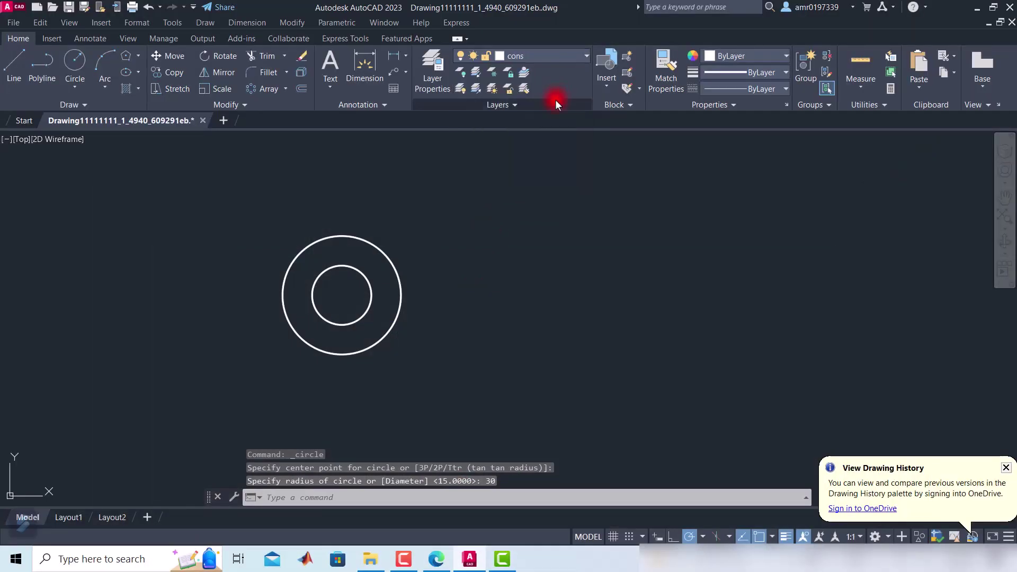
pyautogui.click(526, 56)
pyautogui.click(462, 87)
pyautogui.click(464, 182)
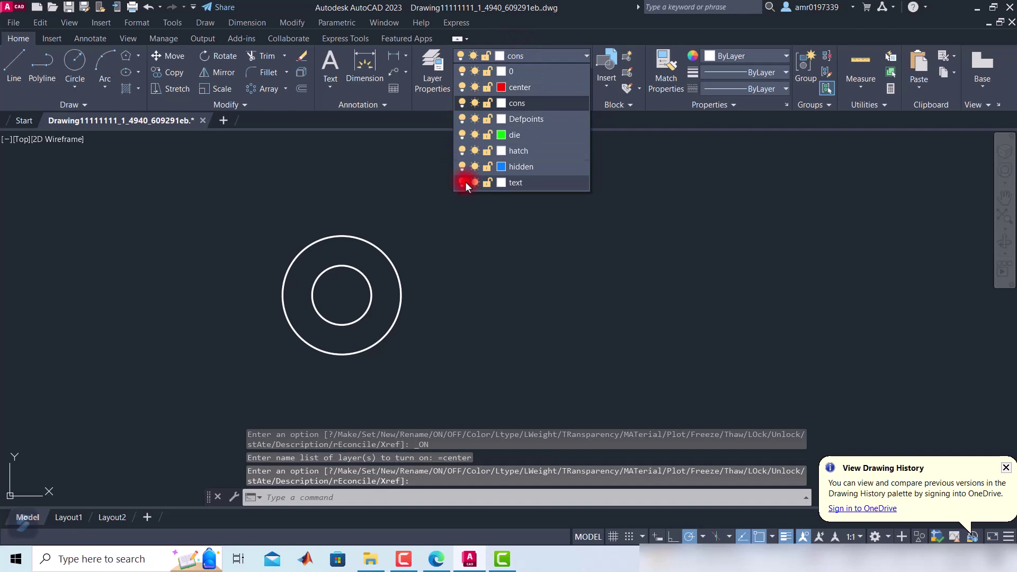
pyautogui.click(356, 309)
pyautogui.click(14, 66)
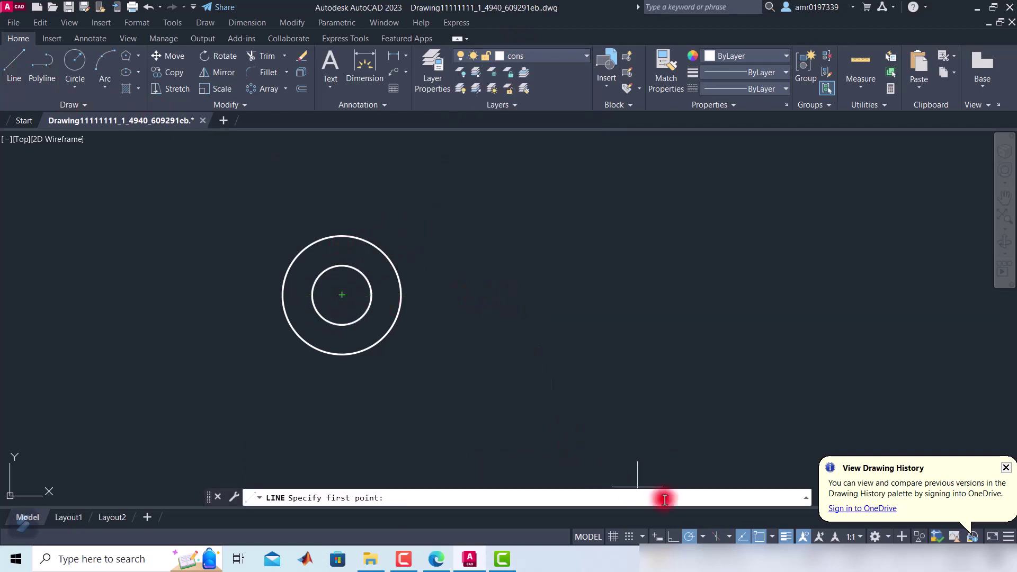
pyautogui.click(342, 295)
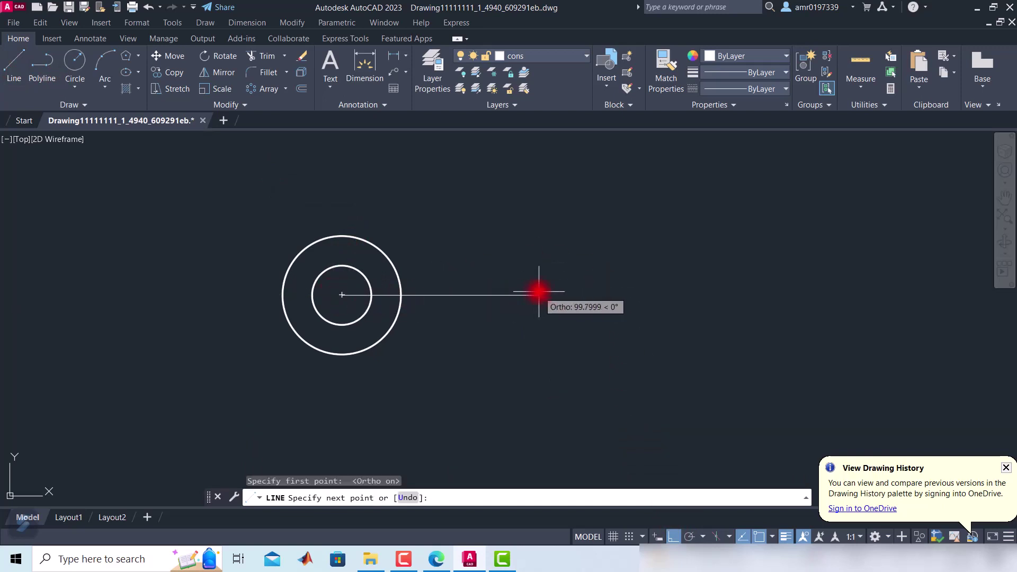
pyautogui.write('68')
pyautogui.press('Return')
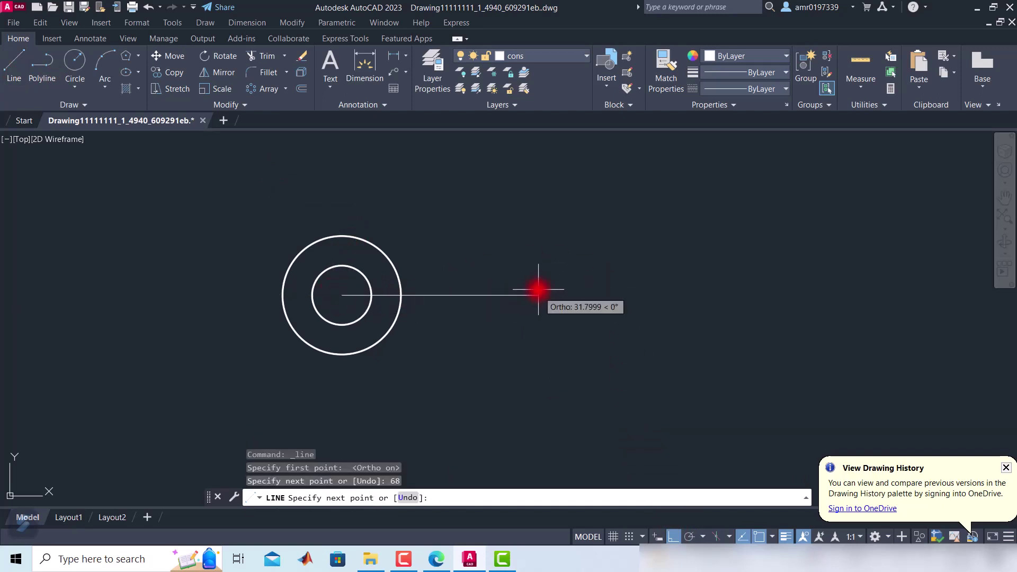
pyautogui.press('Escape')
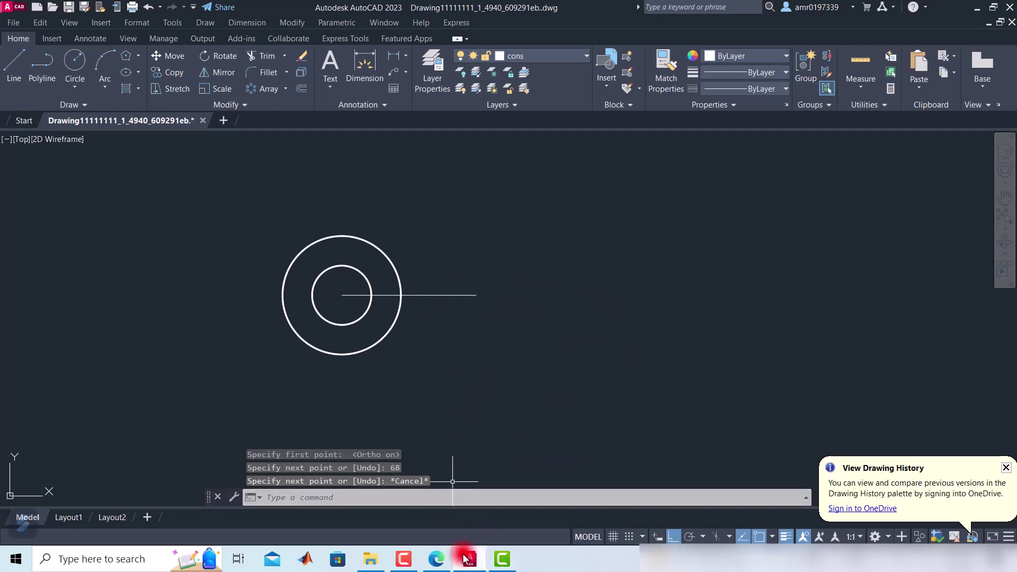
pyautogui.click(442, 561)
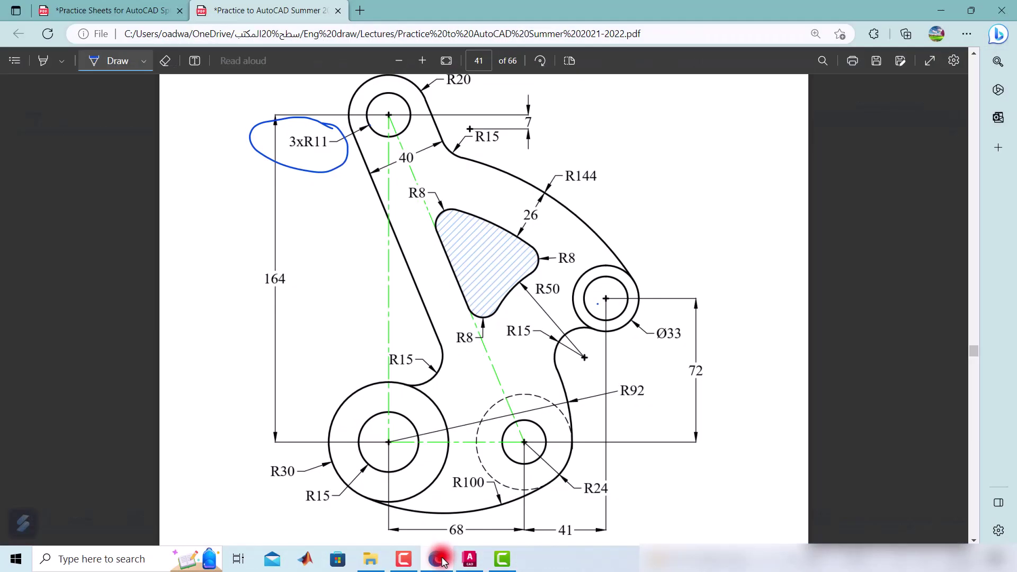
# On layer 0, draw an R11 circle at the right end of the 68 line.
pyautogui.click(442, 560)
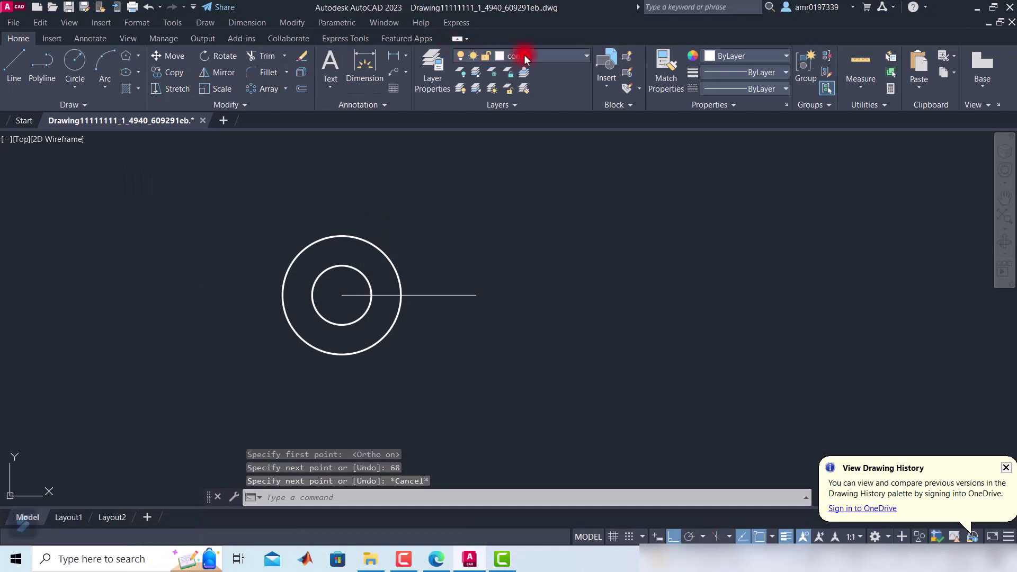
pyautogui.click(524, 55)
pyautogui.click(524, 79)
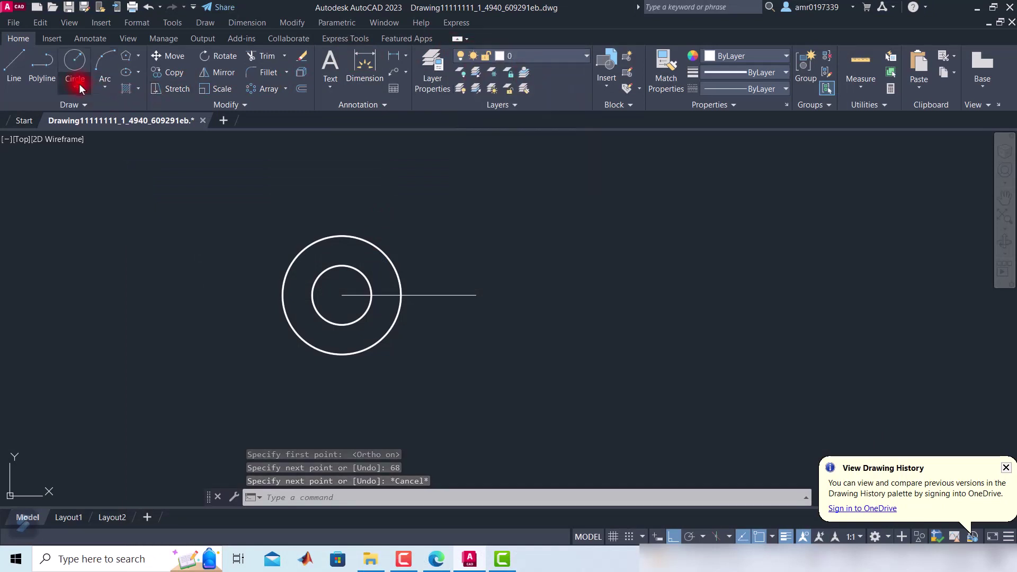
pyautogui.click(79, 87)
pyautogui.click(109, 108)
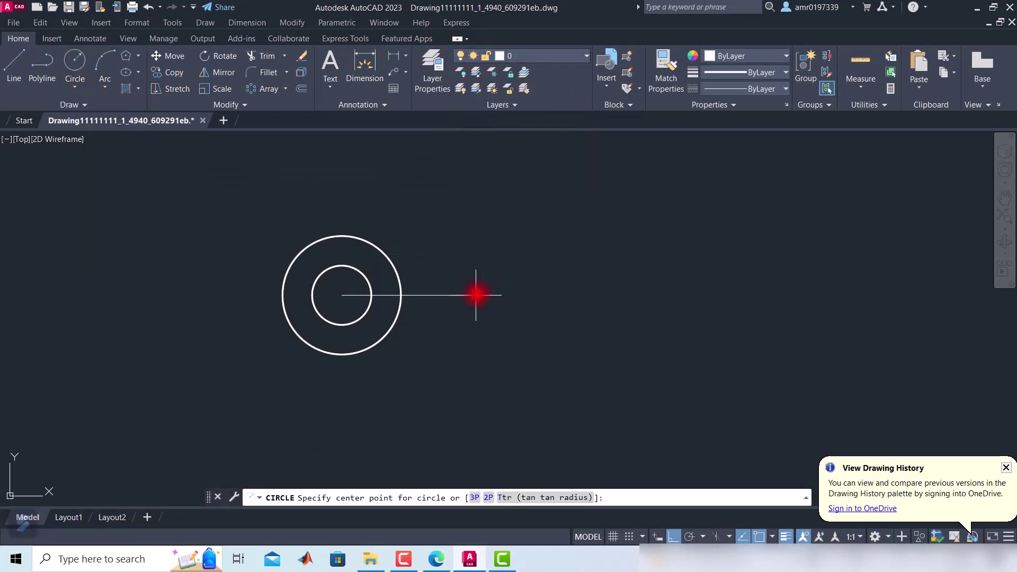
pyautogui.click(476, 294)
pyautogui.press('Return')
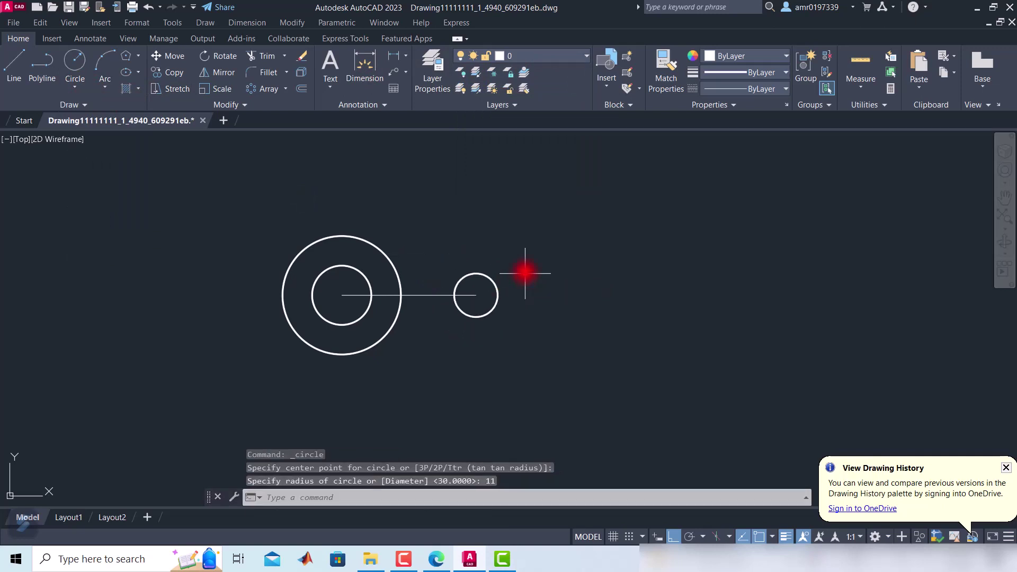
# Draw a concentric R24 circle around the R11 circle and check the reference PDF.
pyautogui.click(75, 61)
pyautogui.click(481, 254)
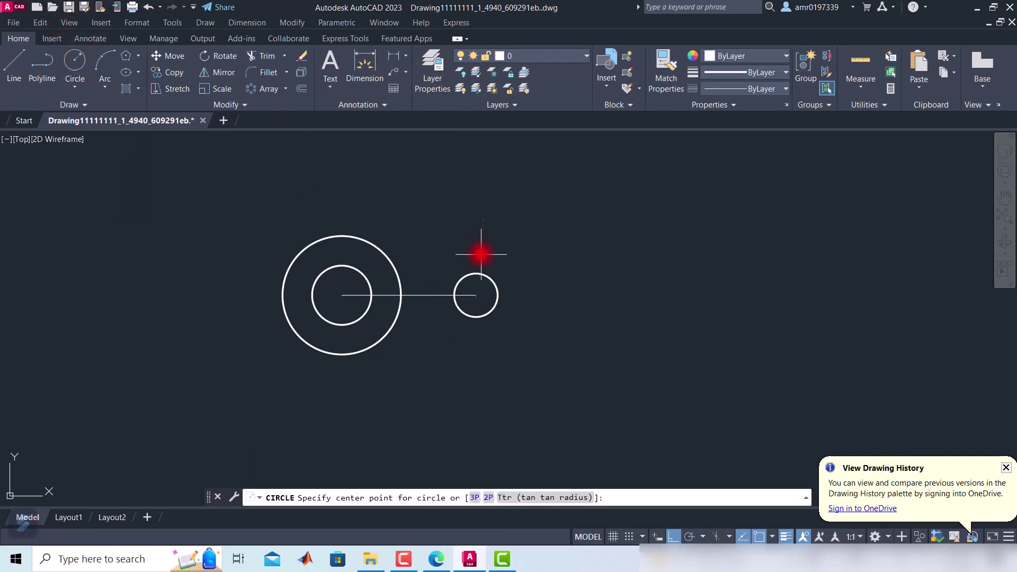
pyautogui.click(477, 295)
pyautogui.write('24')
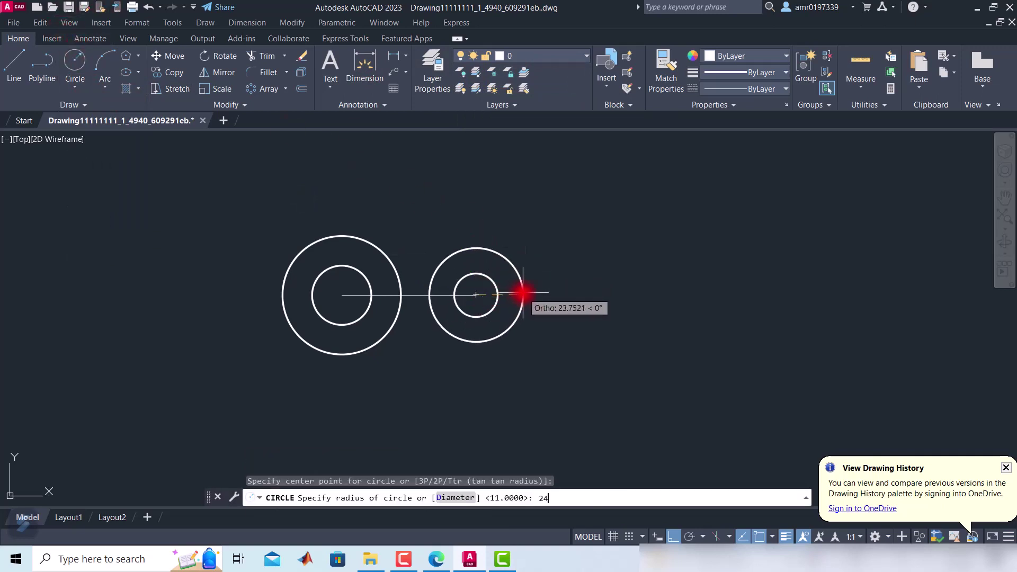
pyautogui.press('Return')
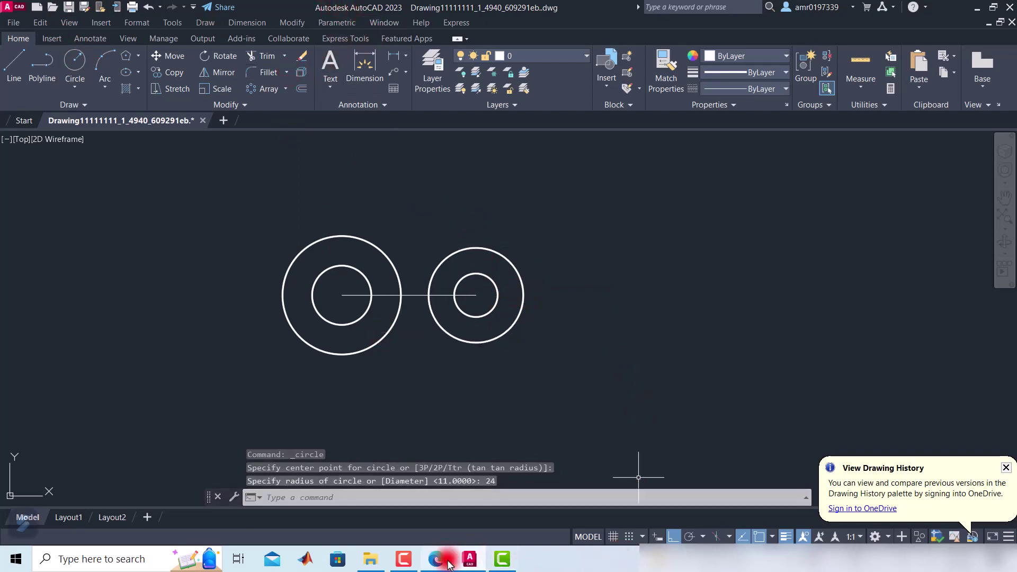
pyautogui.hotkey('alt', 'Tab')
pyautogui.scroll(-1, 518, 479)
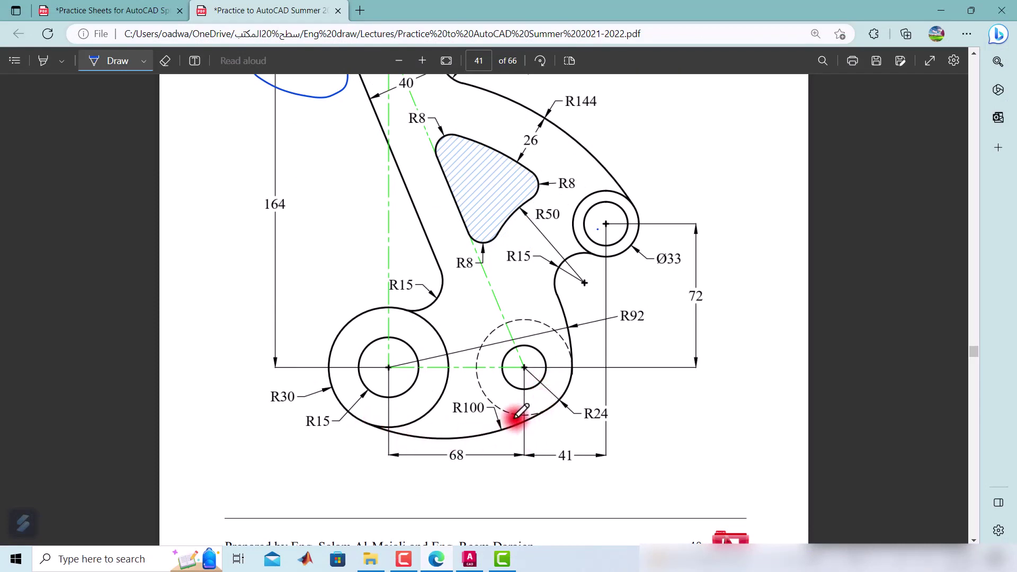
# Draw an R100 tangent-tangent-radius circle touching the R30 and R24 boss circles.
pyautogui.click(469, 557)
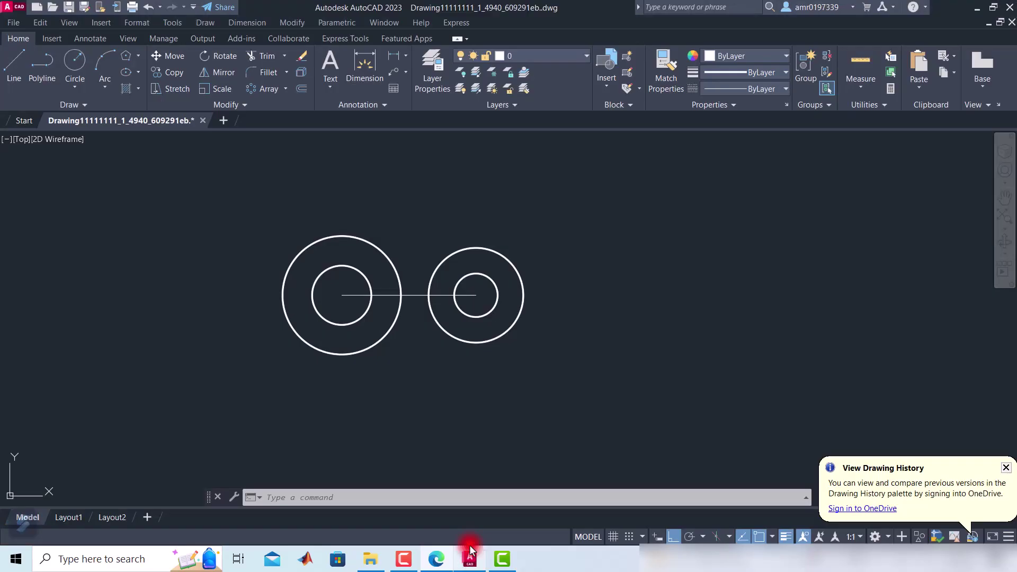
pyautogui.click(74, 85)
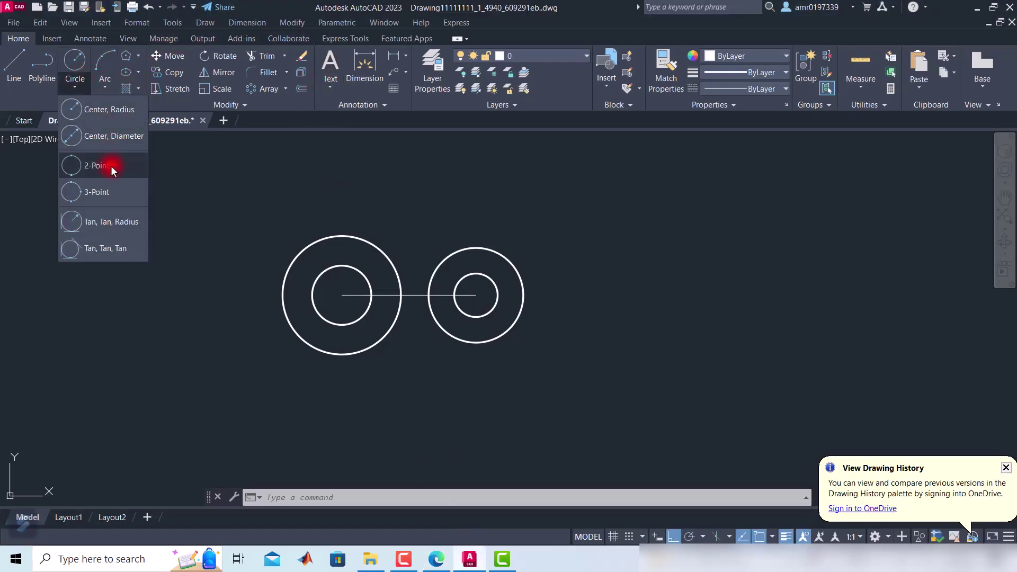
pyautogui.click(118, 222)
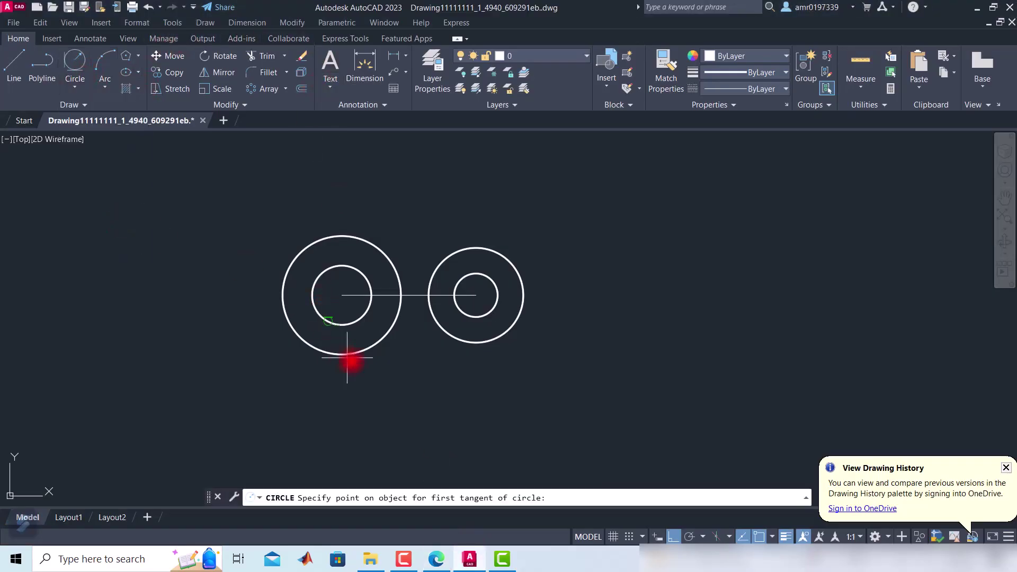
pyautogui.click(279, 301)
pyautogui.click(517, 318)
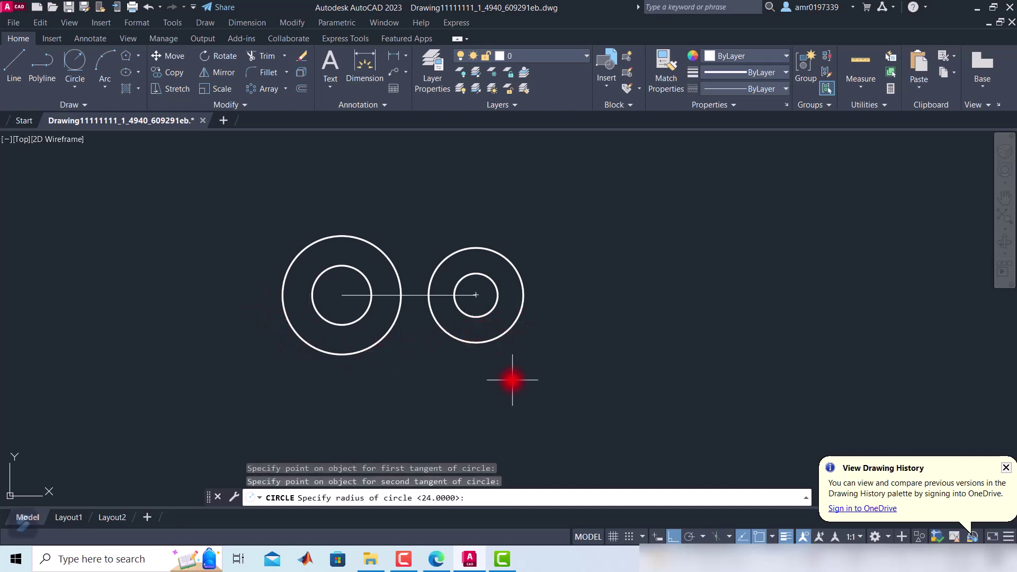
pyautogui.write('100')
pyautogui.press('Return')
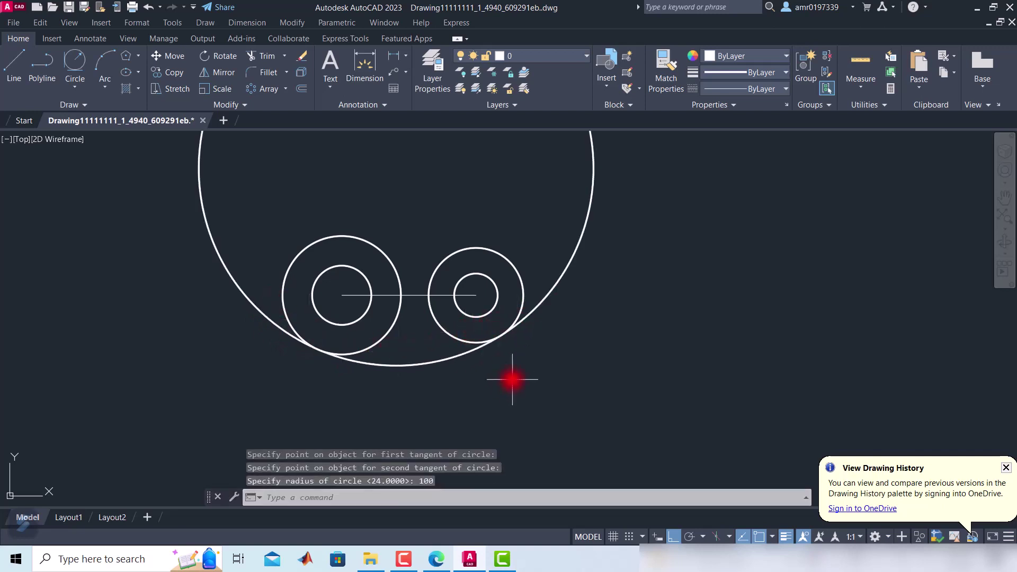
# Trim away the upper part of the R100 circle, leaving the lower arc.
pyautogui.click(263, 56)
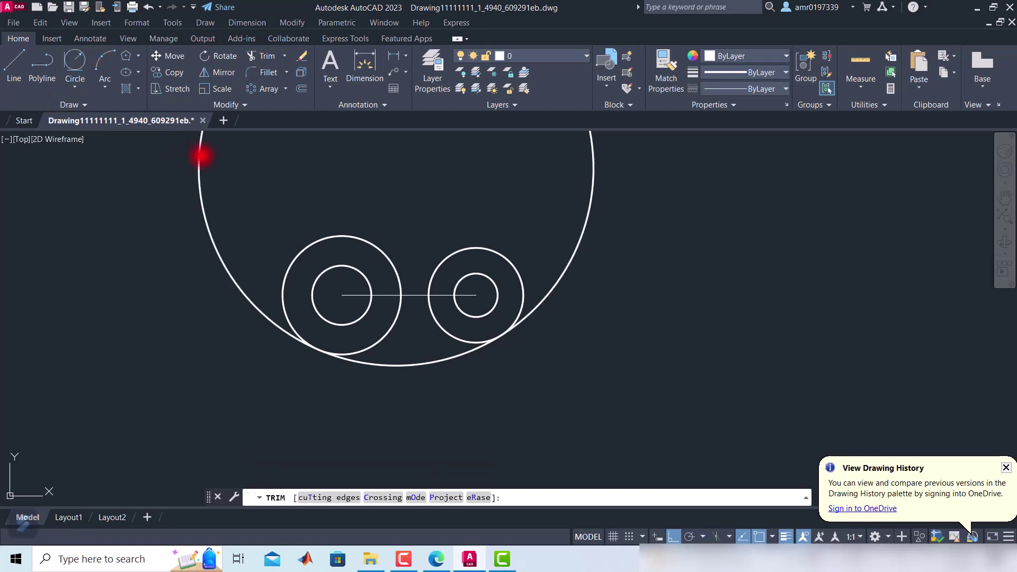
pyautogui.click(199, 156)
pyautogui.scroll(2, 426, 199)
pyautogui.scroll(-2, 402, 259)
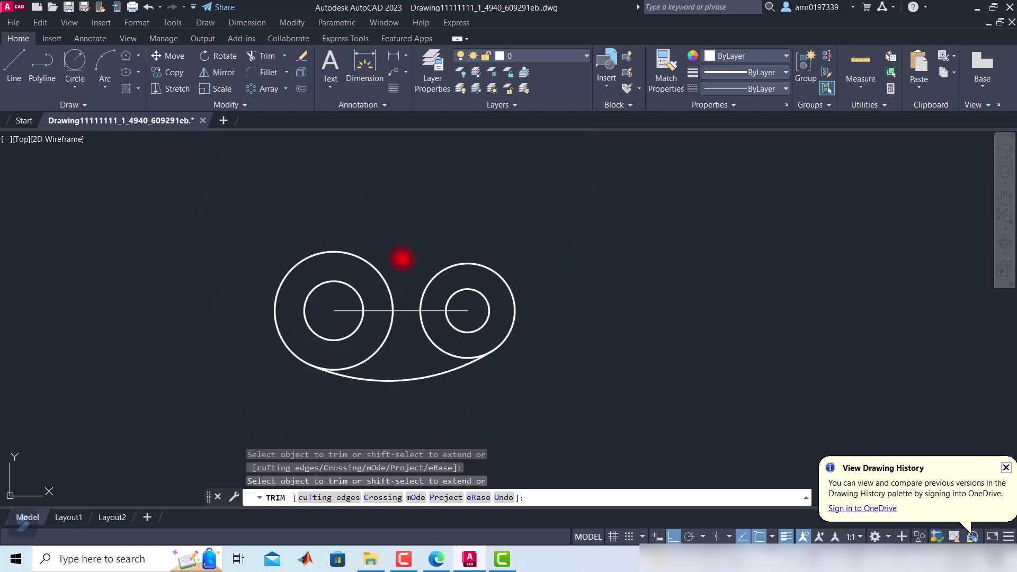
pyautogui.click(435, 559)
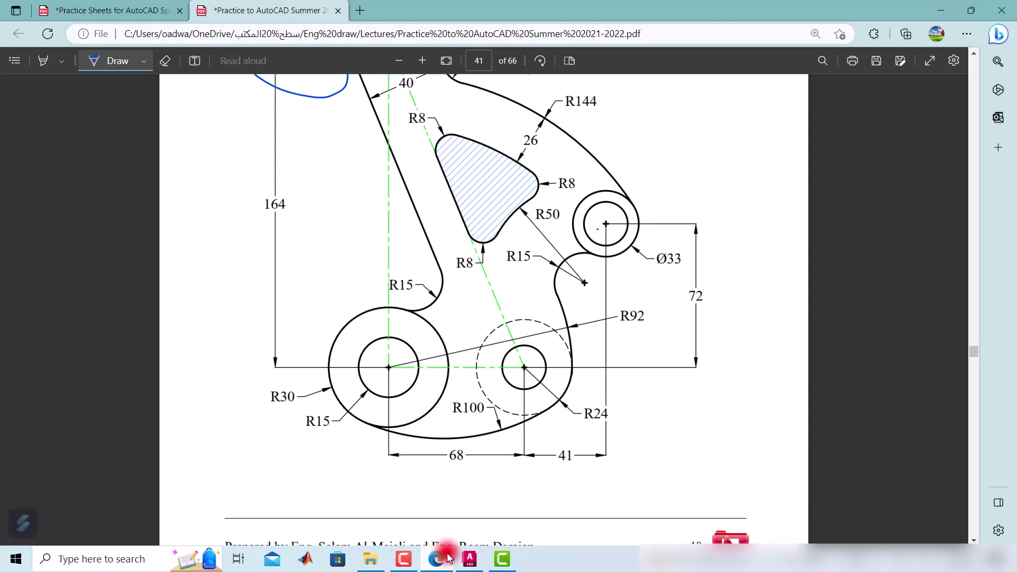
pyautogui.scroll(2, 416, 360)
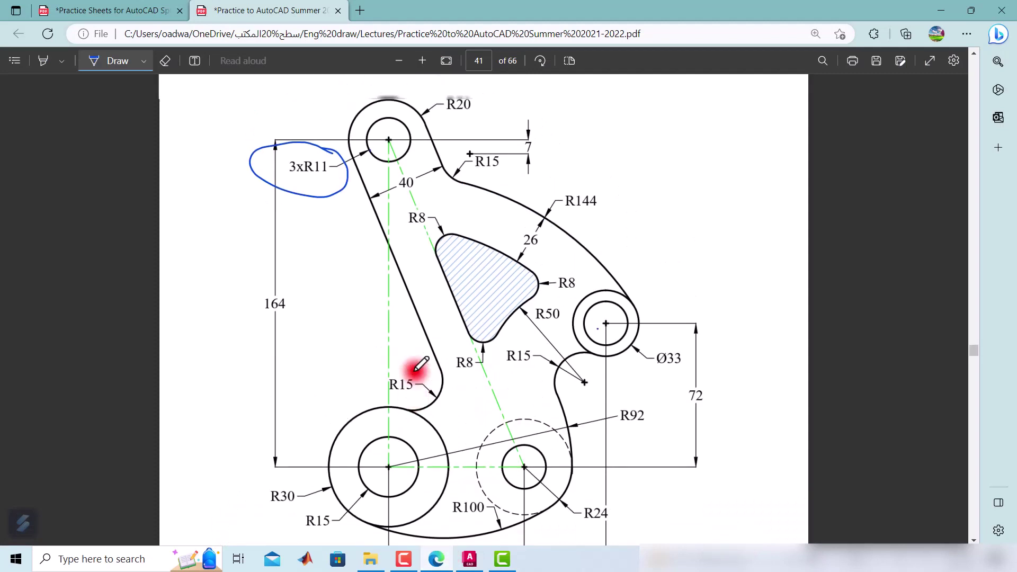
pyautogui.scroll(-1, 416, 365)
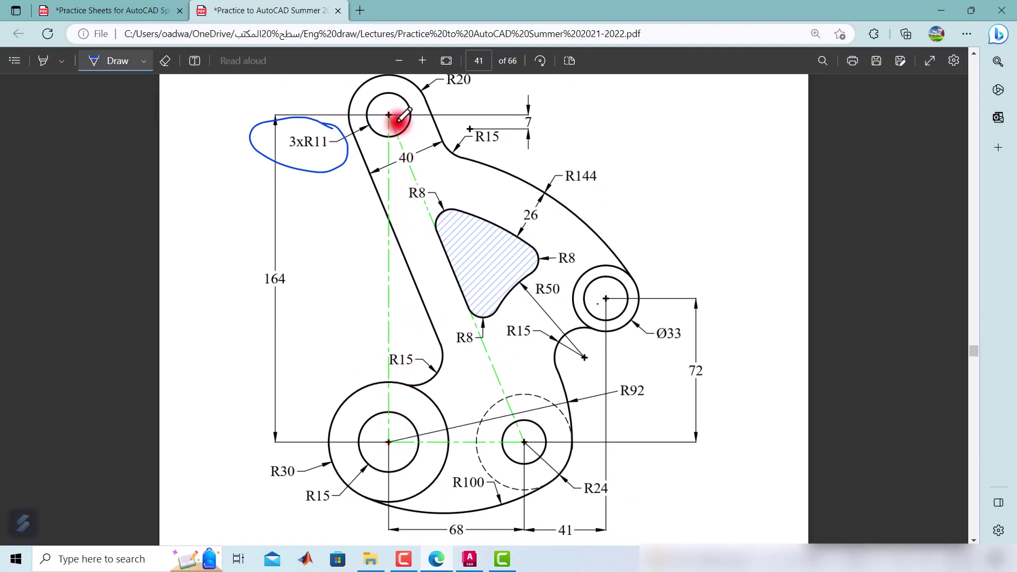
# Circle the 164 dimension on the reference drawing in blue ink.
pyautogui.moveTo(287, 262)
pyautogui.mouseDown()
pyautogui.moveTo(326, 276)
pyautogui.moveTo(243, 258)
pyautogui.mouseUp()
pyautogui.scroll(3, 354, 314)
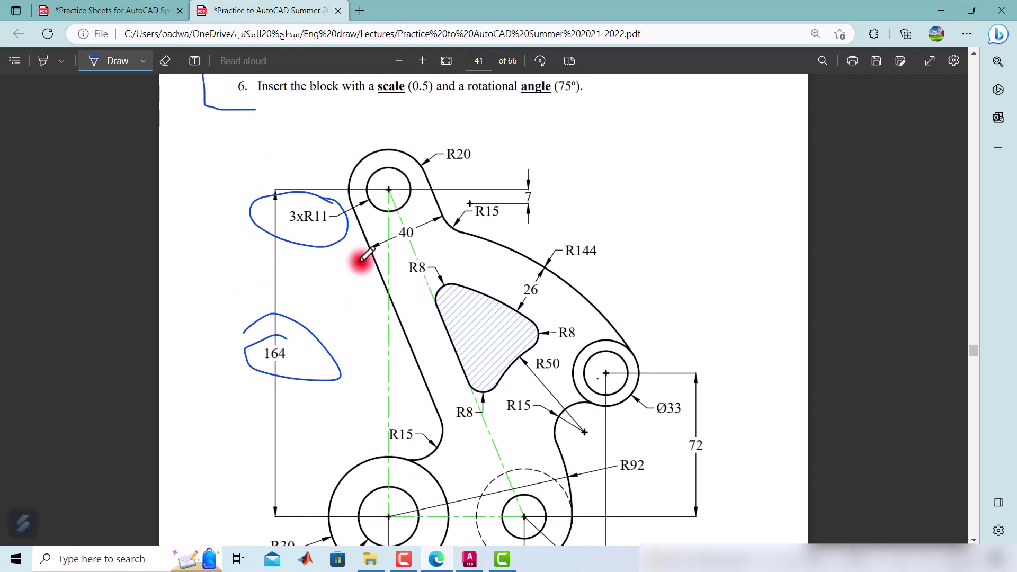
pyautogui.scroll(-3, 393, 258)
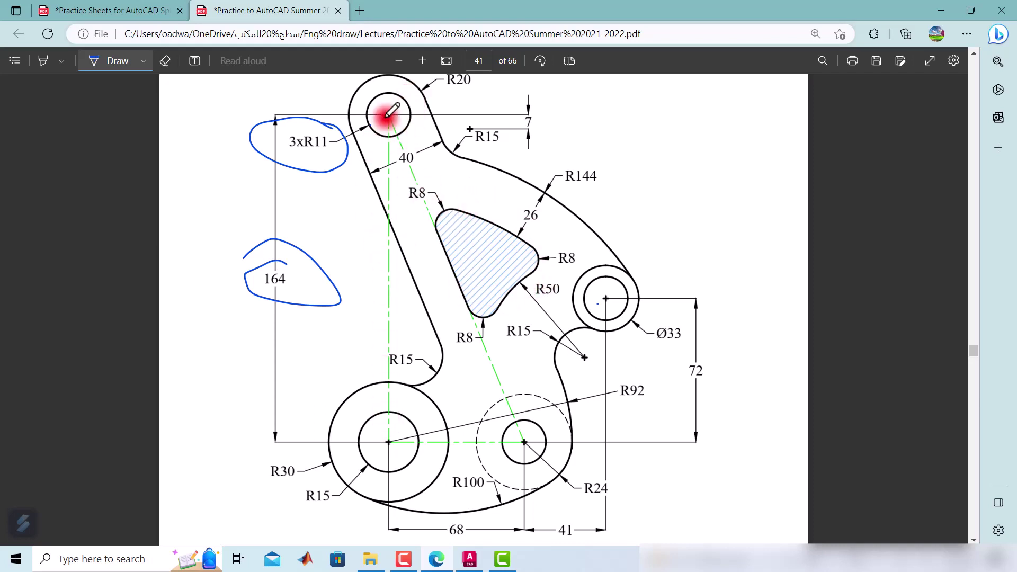
pyautogui.scroll(2, 391, 112)
pyautogui.scroll(-2, 393, 112)
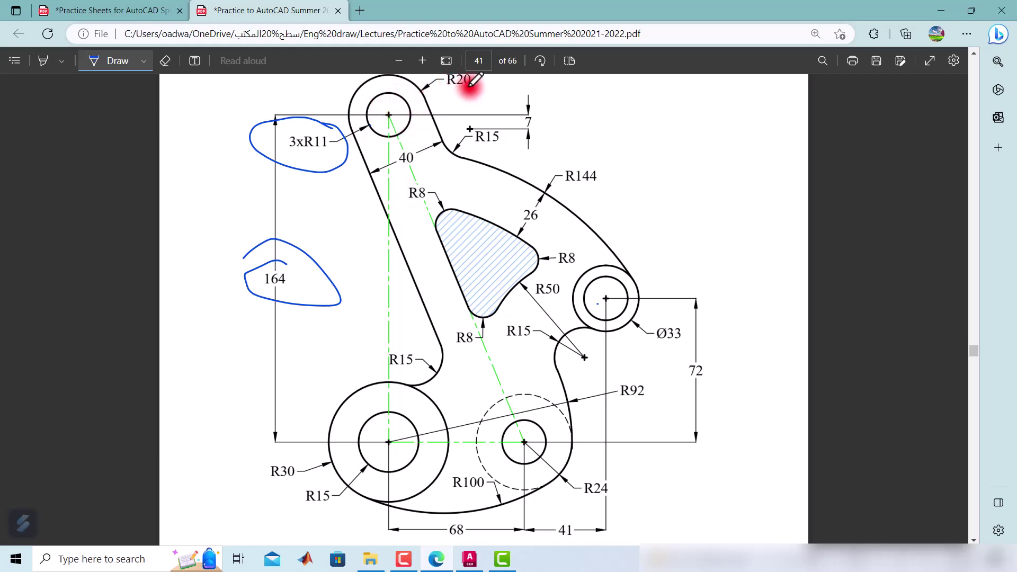
# On the center layer, draw a 164-long vertical line up from the left boss centre.
pyautogui.click(469, 559)
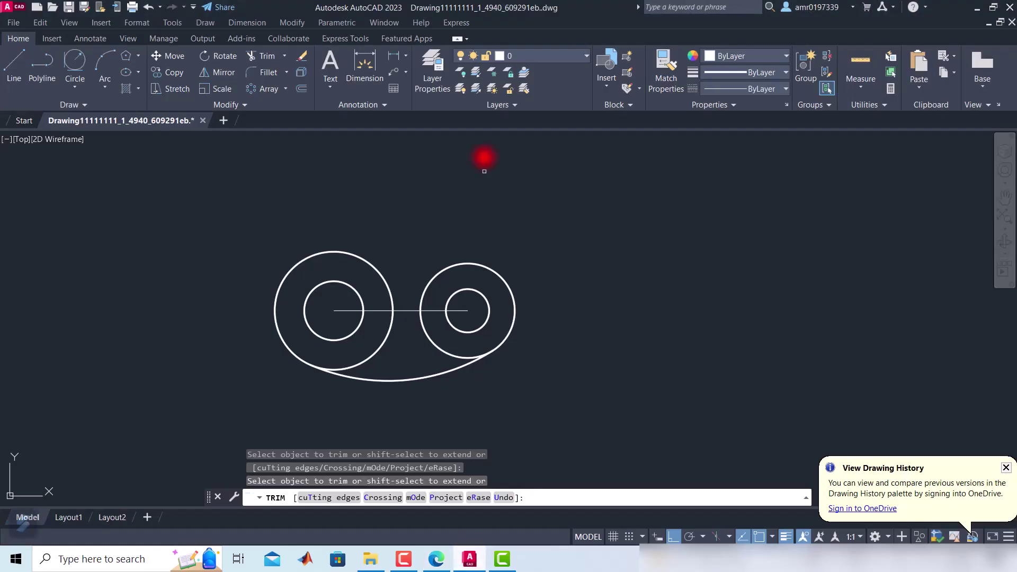
pyautogui.click(564, 56)
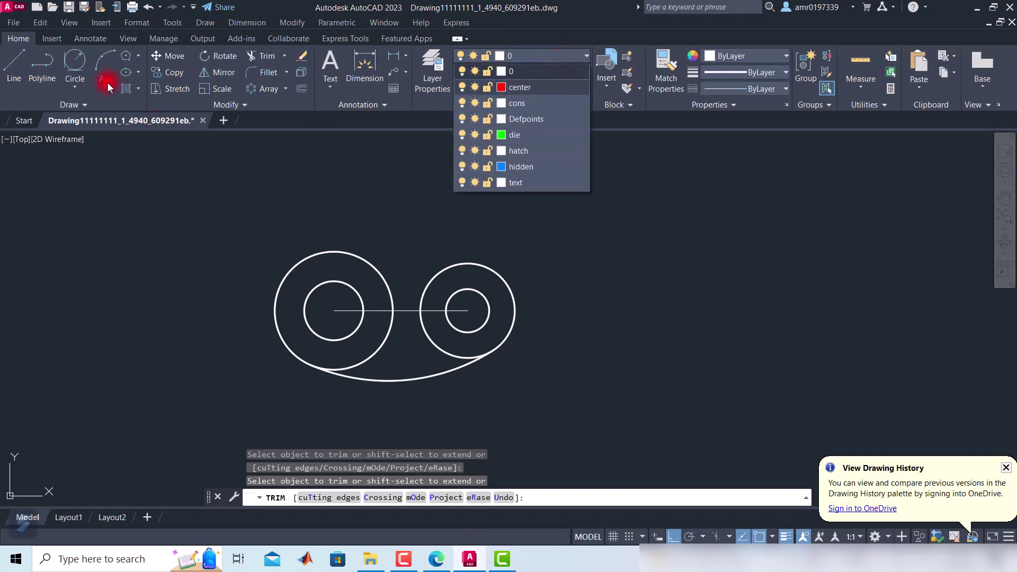
pyautogui.doubleClick(525, 87)
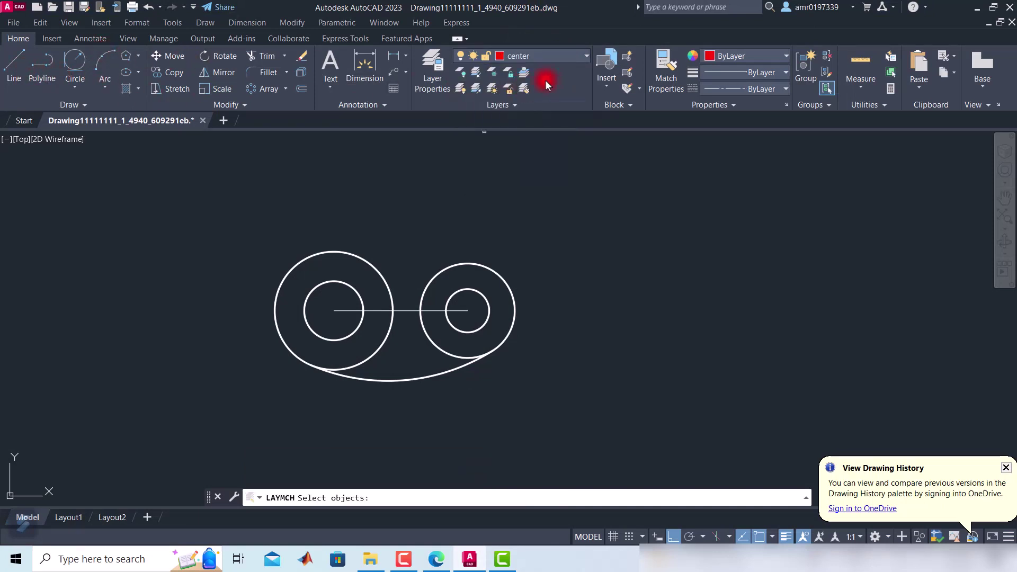
pyautogui.click(16, 63)
pyautogui.scroll(-2, 381, 233)
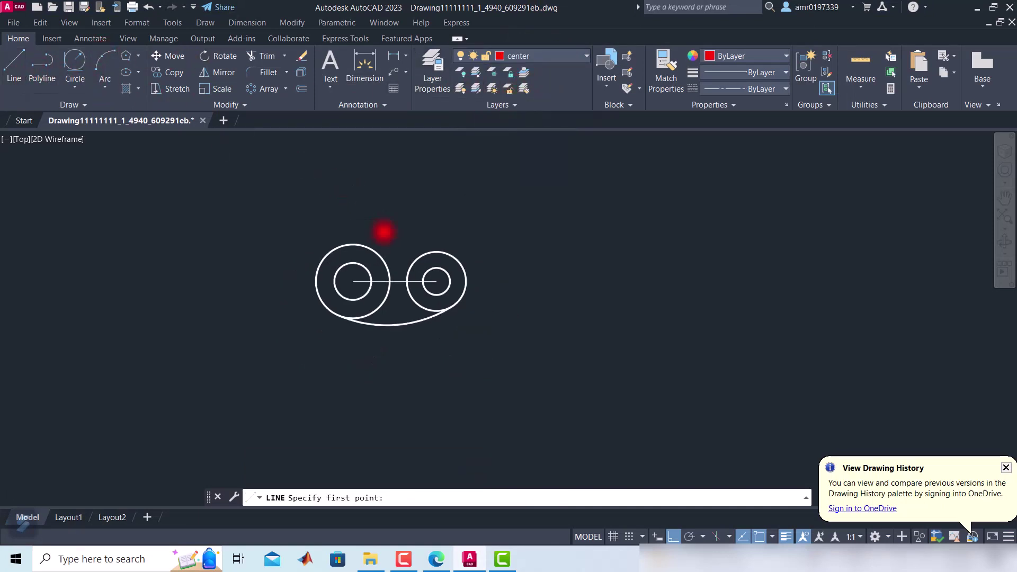
pyautogui.moveTo(370, 245); pyautogui.dragTo(358, 278, button='middle')
pyautogui.click(339, 316)
pyautogui.write('164')
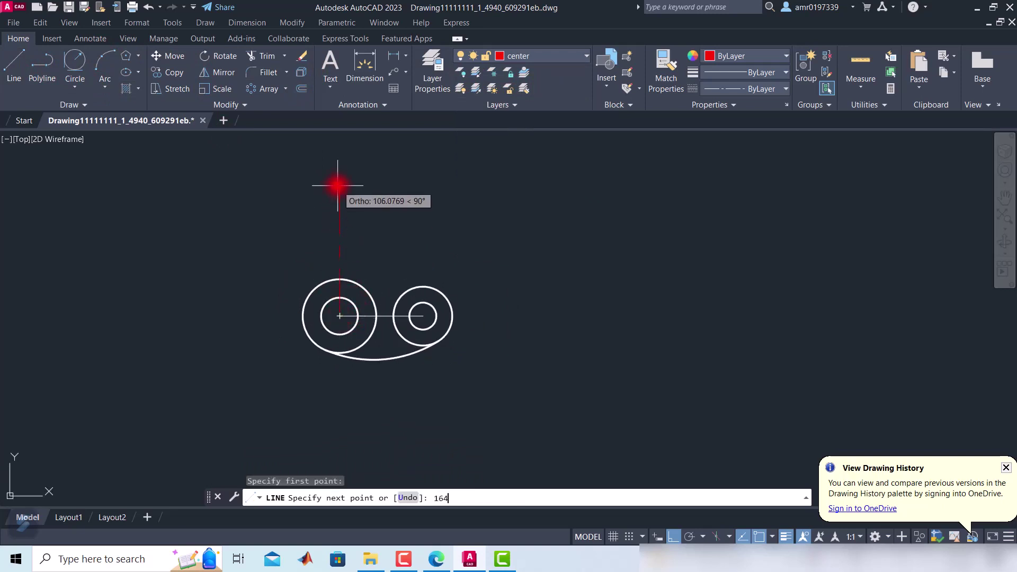
pyautogui.press('Return')
pyautogui.scroll(-2, 499, 182)
pyautogui.moveTo(500, 182); pyautogui.dragTo(446, 262, button='middle')
pyautogui.press('Escape')
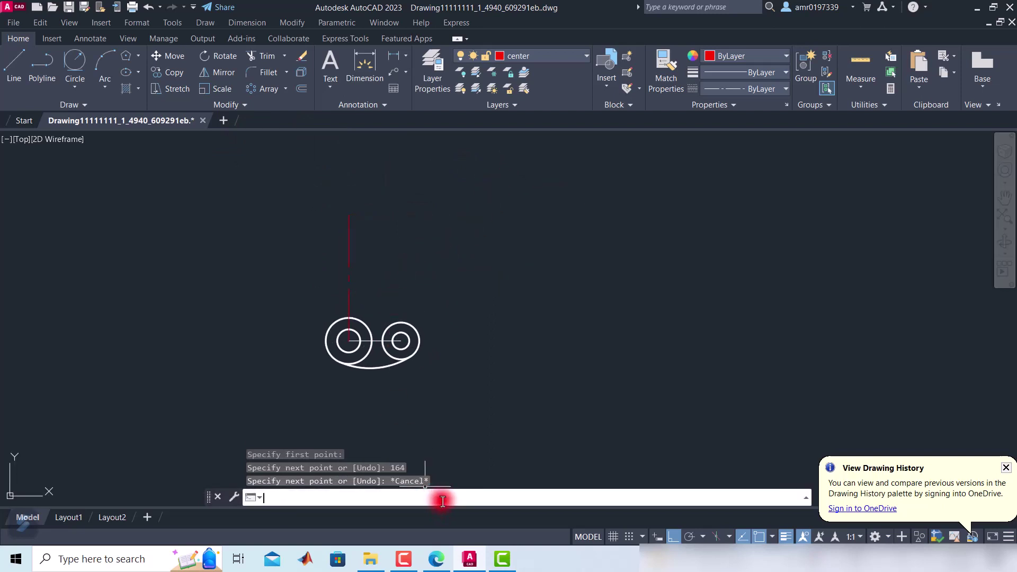
# Set the linetype scale (LTS) to 1.
pyautogui.write('lts')
pyautogui.press('Return')
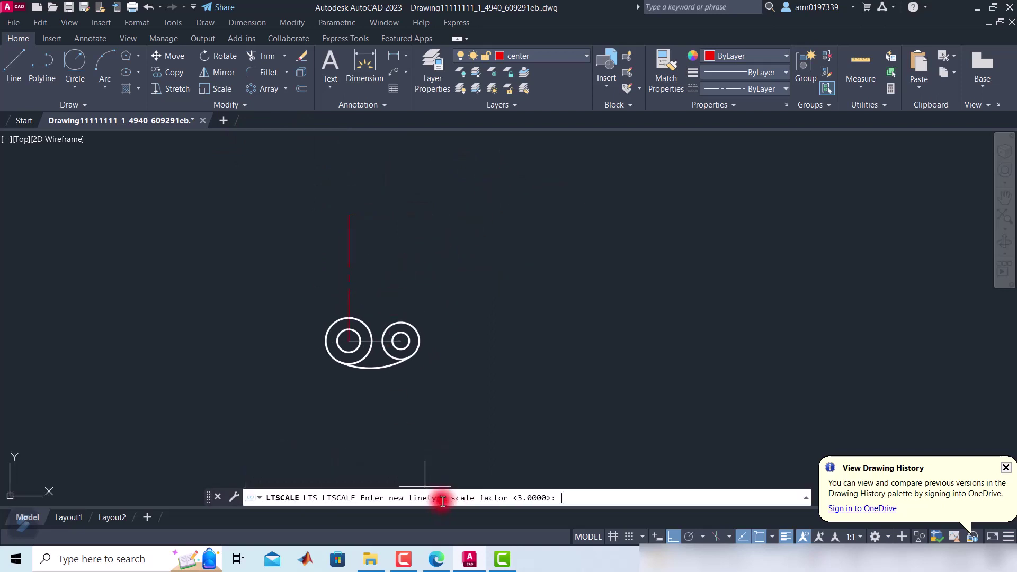
pyautogui.write('1')
pyautogui.press('Return')
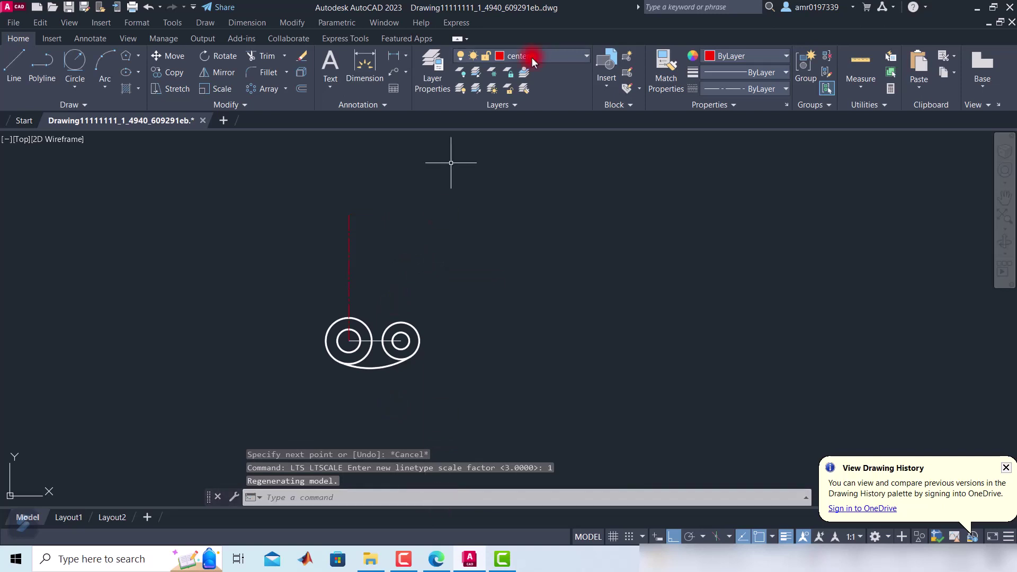
# On layer 0, draw an R11 circle at the top of the centre line.
pyautogui.click(86, 89)
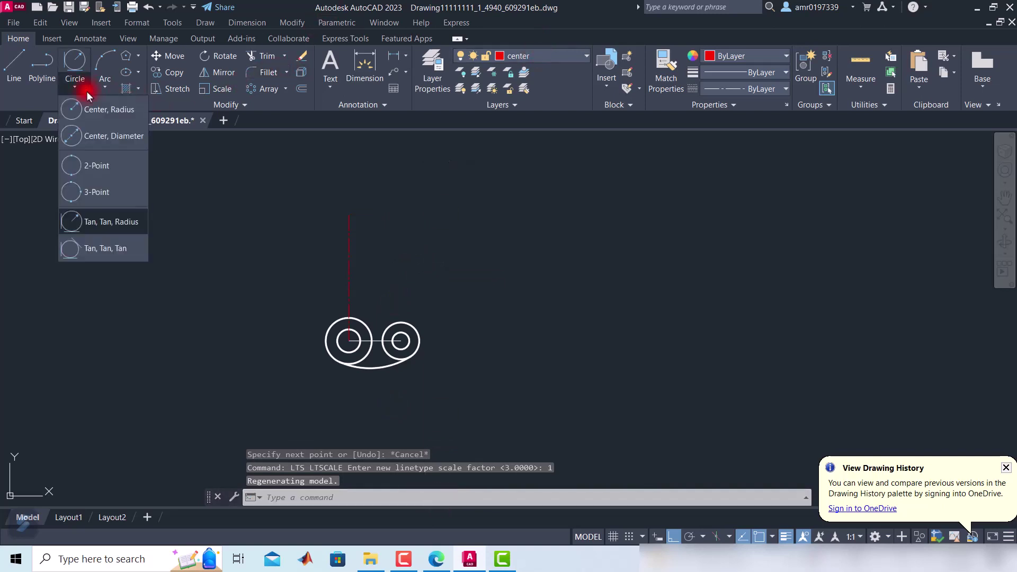
pyautogui.click(103, 120)
pyautogui.click(528, 55)
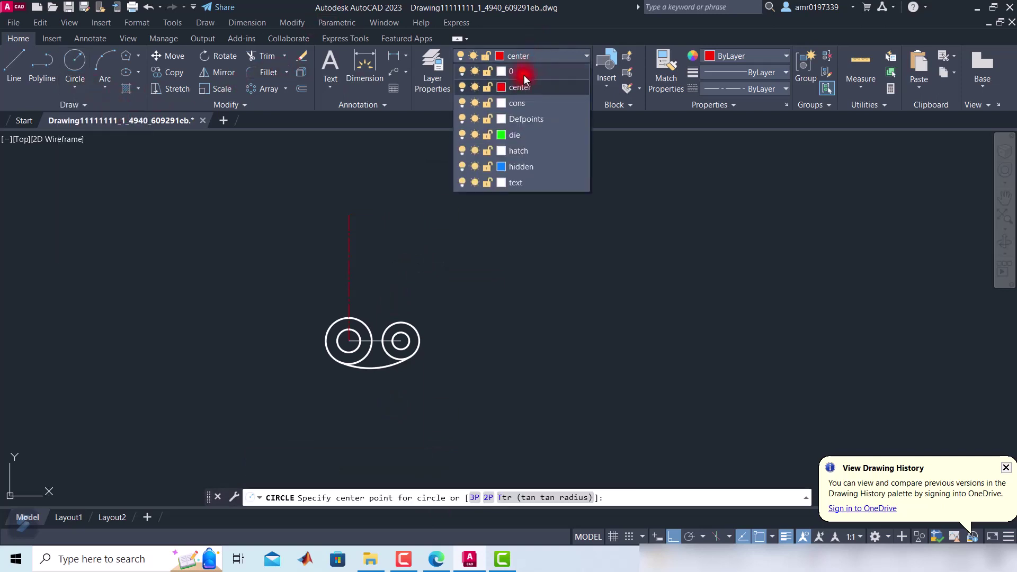
pyautogui.click(523, 74)
pyautogui.click(77, 62)
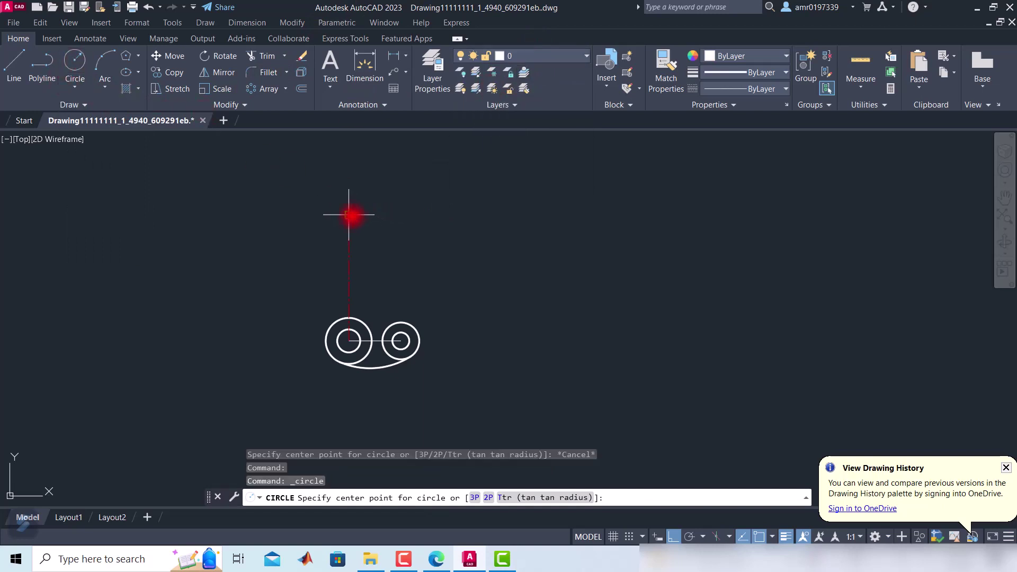
pyautogui.click(348, 214)
pyautogui.write('11')
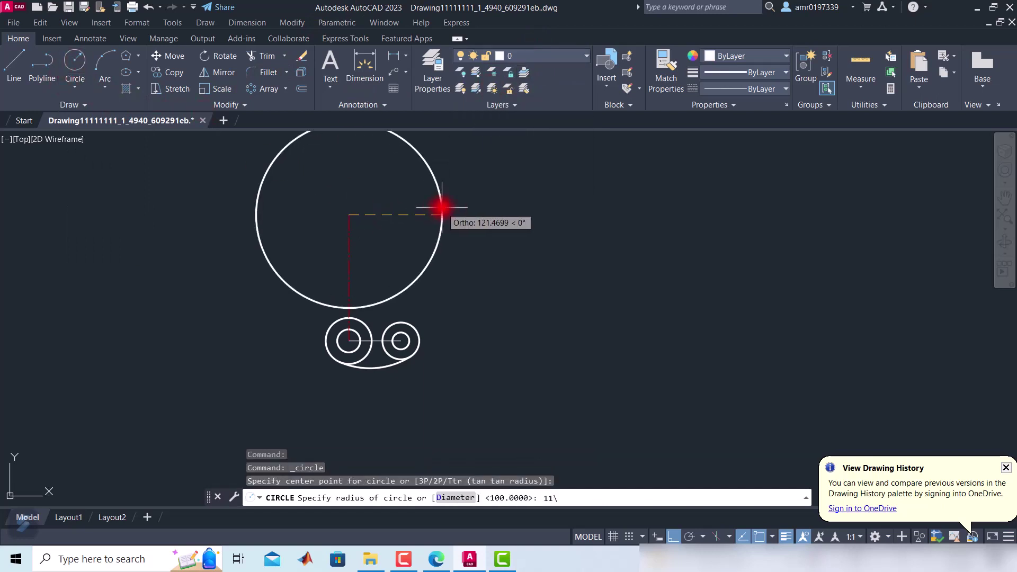
pyautogui.press('Return')
# Draw a concentric R20 circle around the top R11 circle.
pyautogui.click(436, 559)
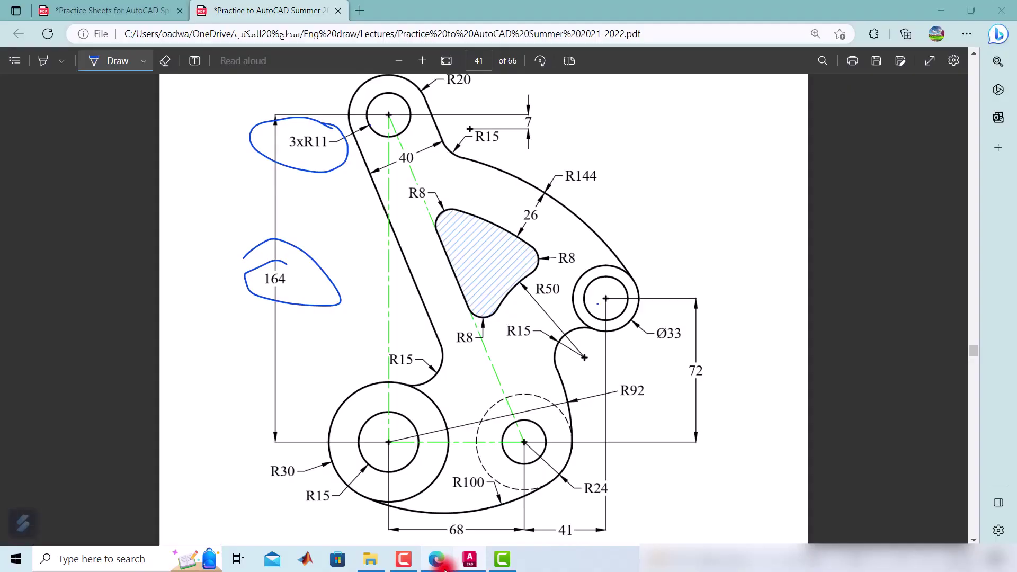
pyautogui.scroll(2, 469, 498)
pyautogui.click(469, 559)
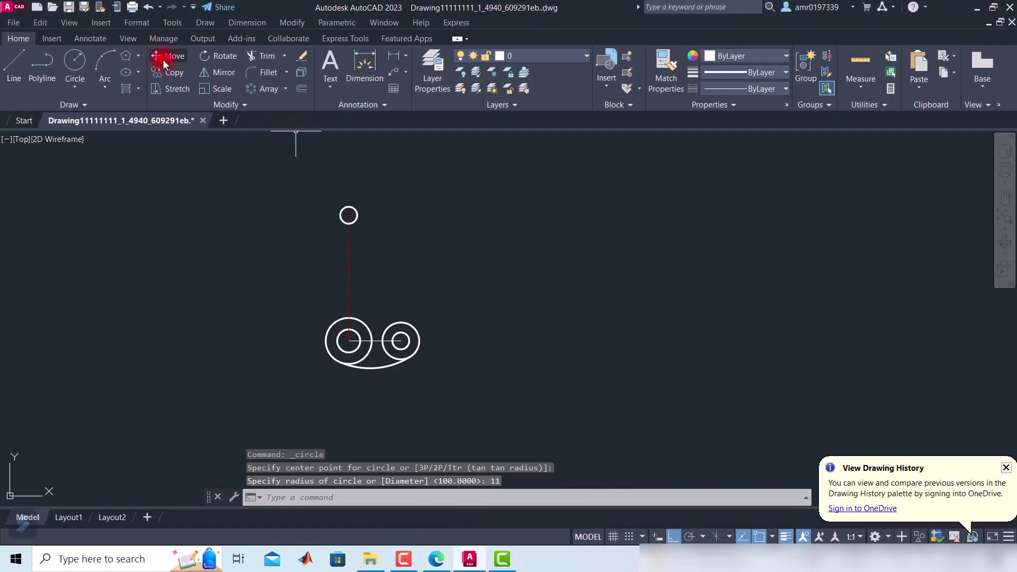
pyautogui.click(75, 66)
pyautogui.scroll(2, 413, 230)
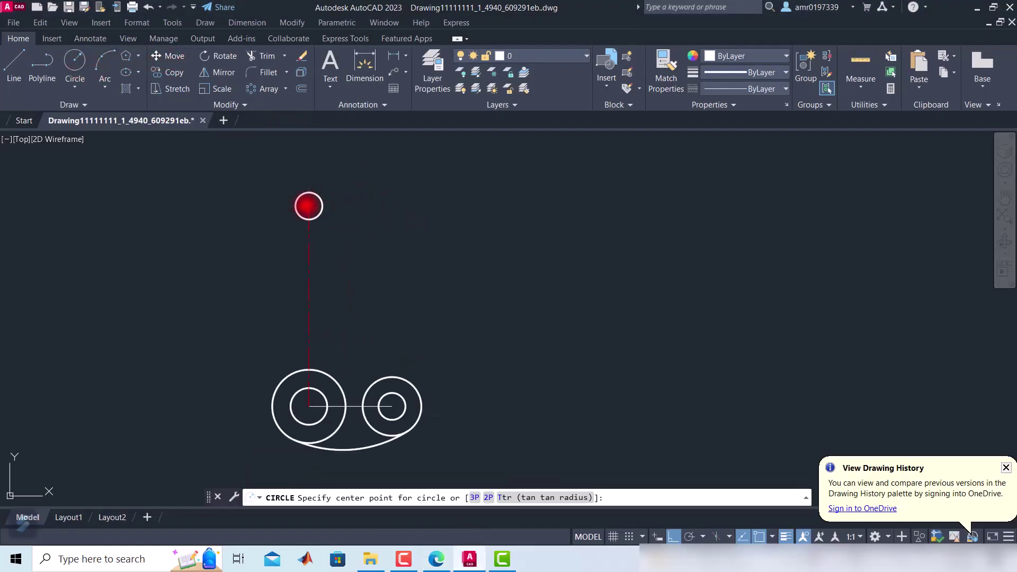
pyautogui.click(308, 207)
pyautogui.press('Return')
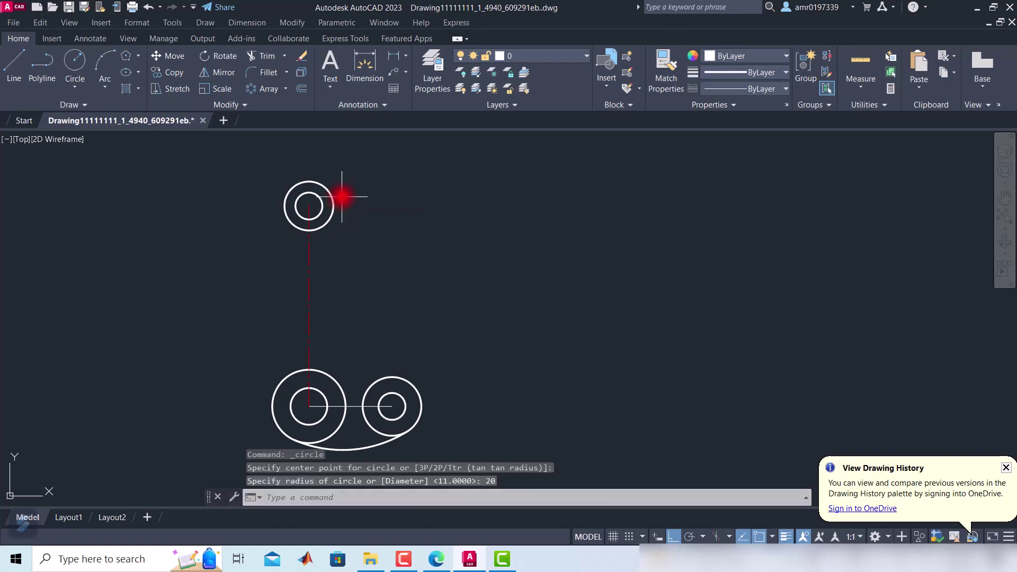
pyautogui.click(436, 559)
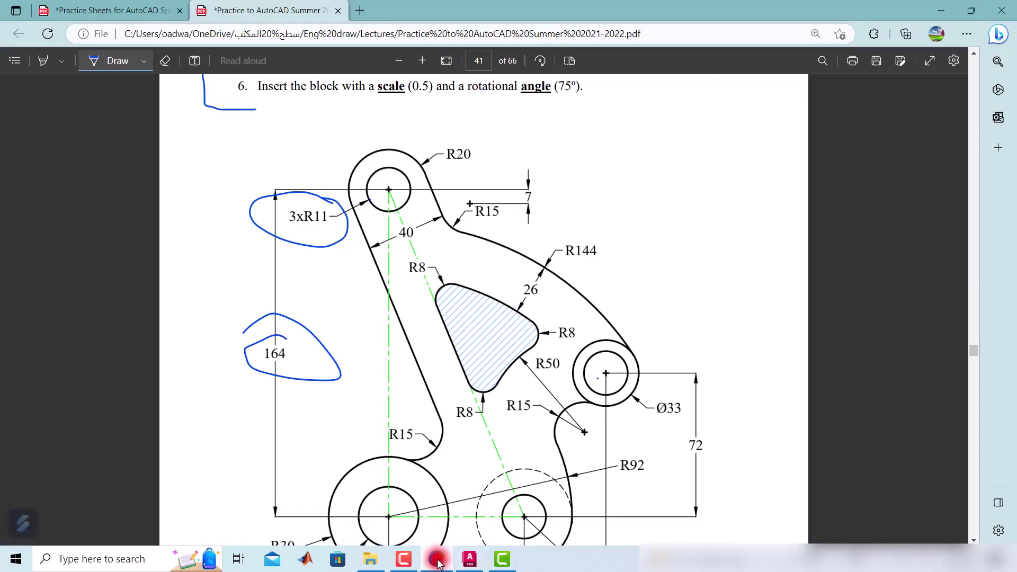
# Circle the 41 dimension on the reference drawing in blue ink.
pyautogui.scroll(-2, 445, 360)
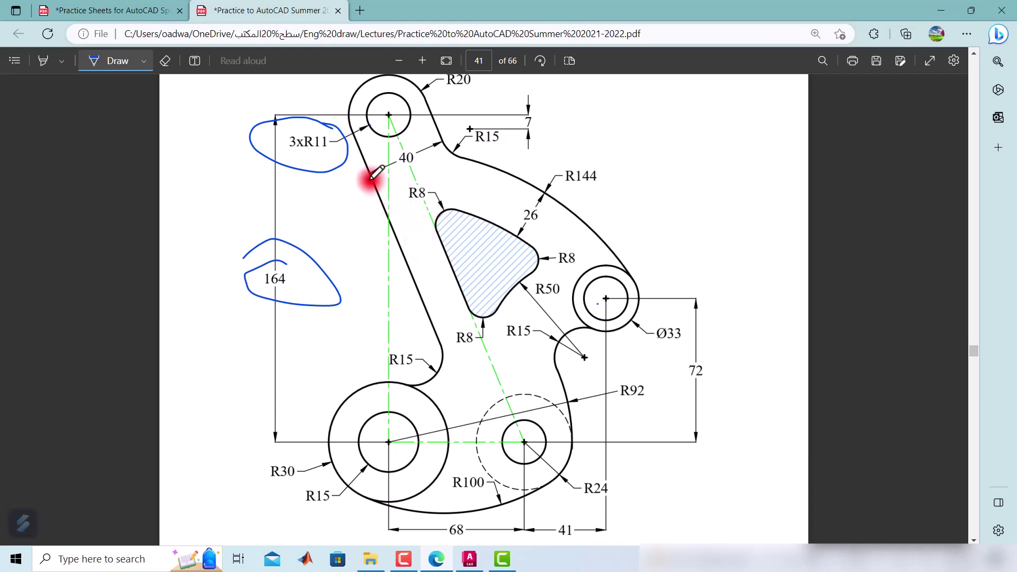
pyautogui.scroll(3, 375, 174)
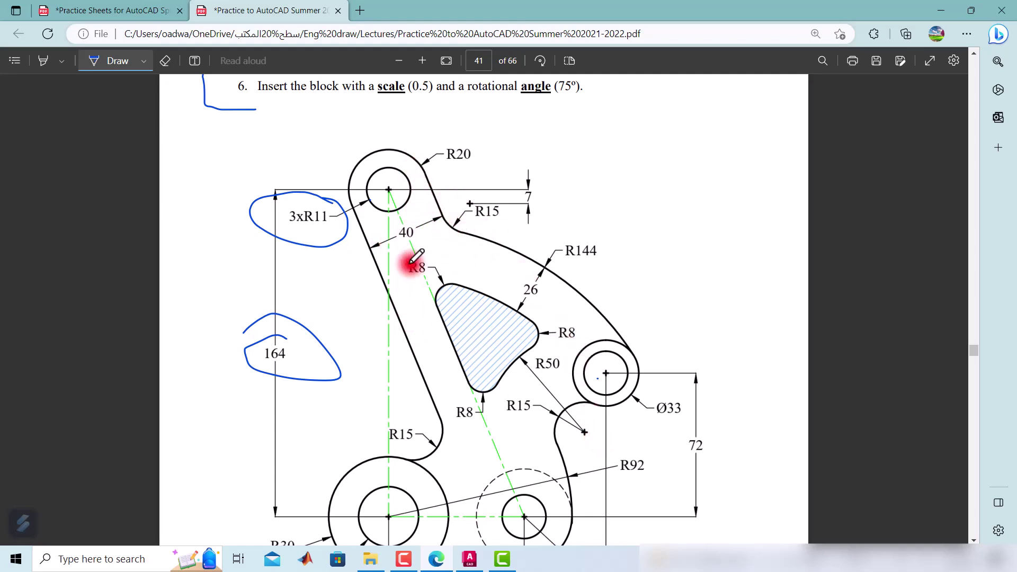
pyautogui.scroll(-2, 434, 313)
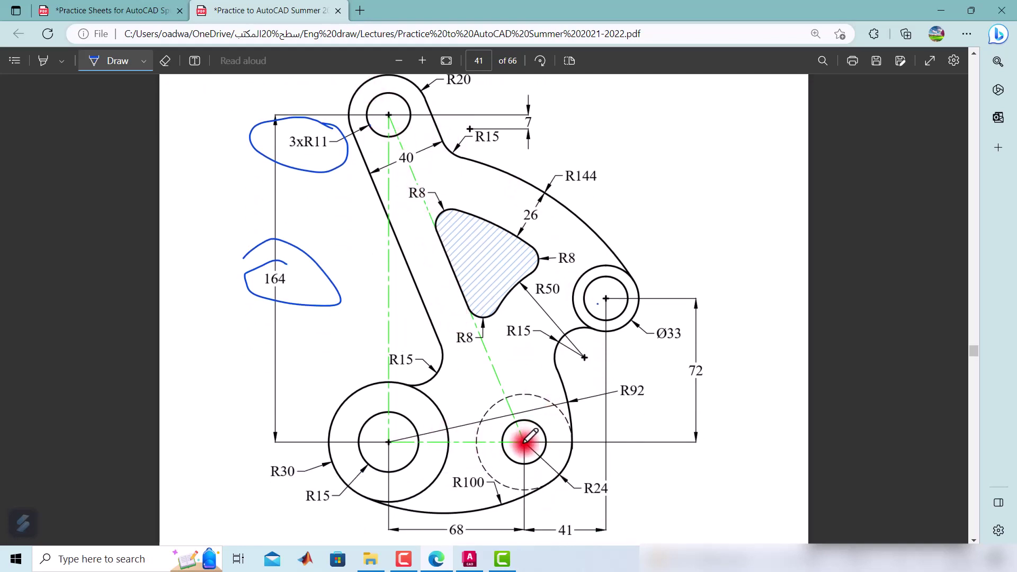
pyautogui.moveTo(555, 527); pyautogui.dragTo(548, 543)
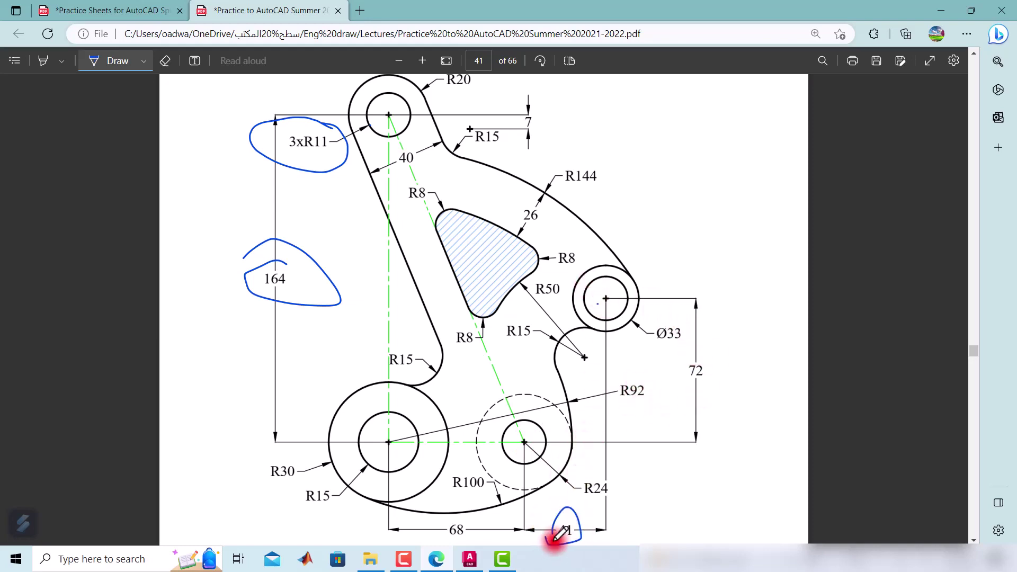
pyautogui.click(470, 559)
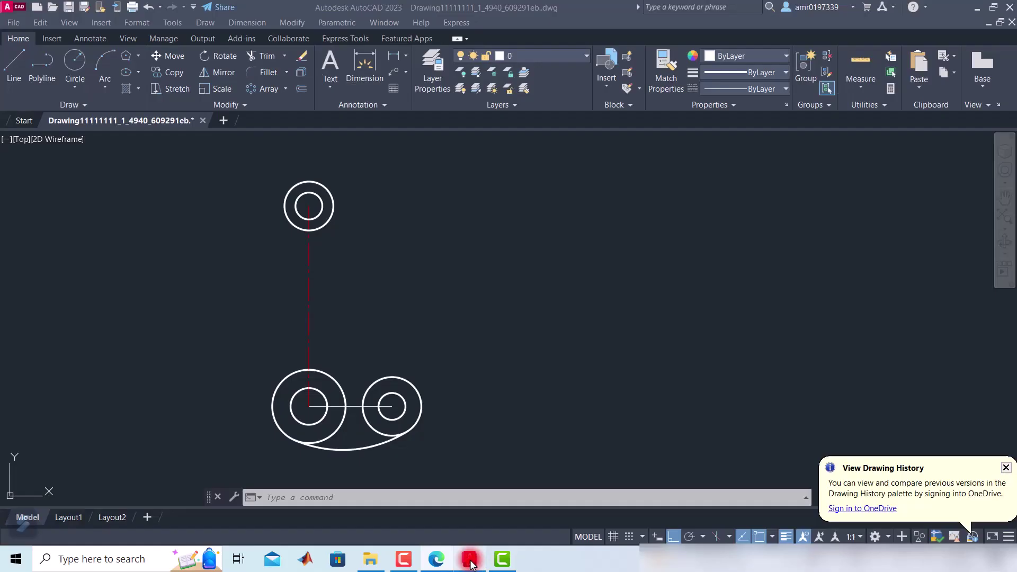
# On the cons layer, draw a line 41 right from the right boss centre, then 72 up.
pyautogui.click(545, 55)
pyautogui.click(523, 106)
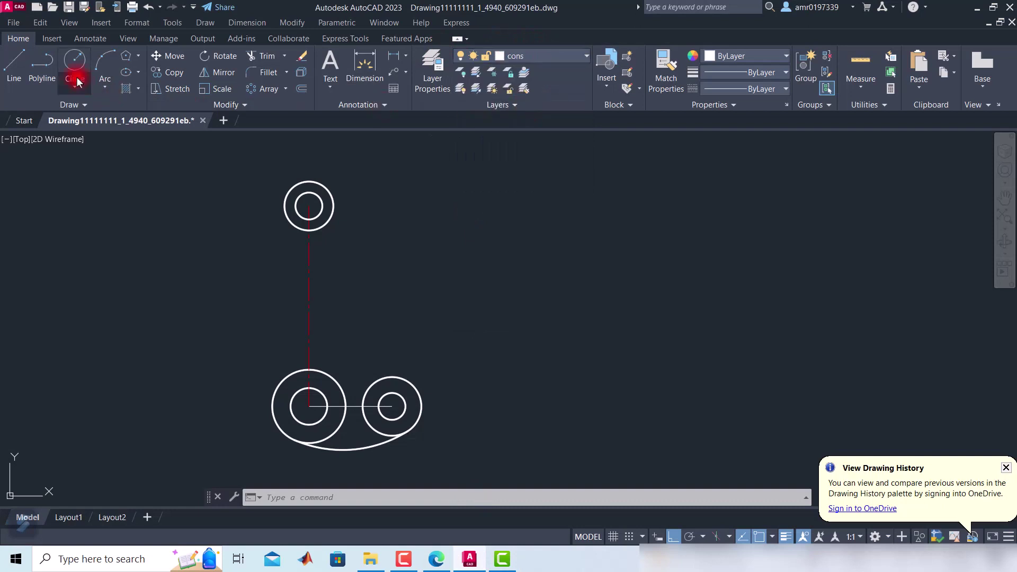
pyautogui.click(14, 69)
pyautogui.click(398, 406)
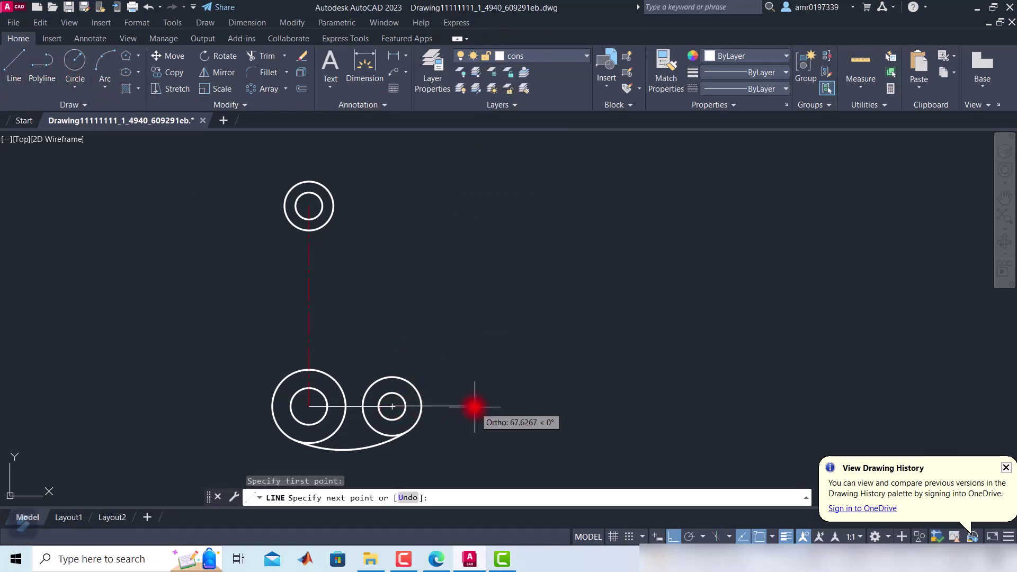
pyautogui.write('41')
pyautogui.press('Return')
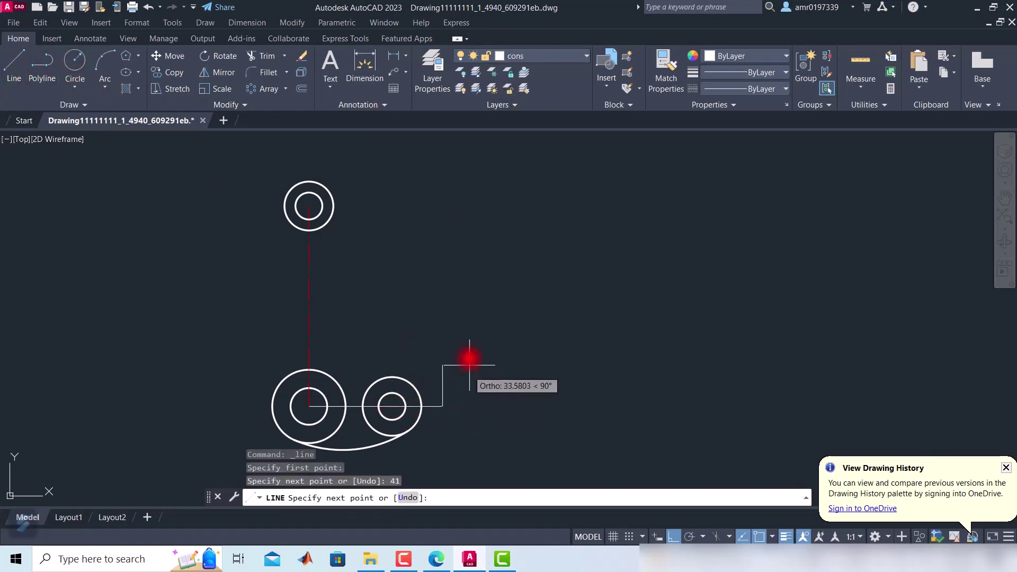
pyautogui.write('72')
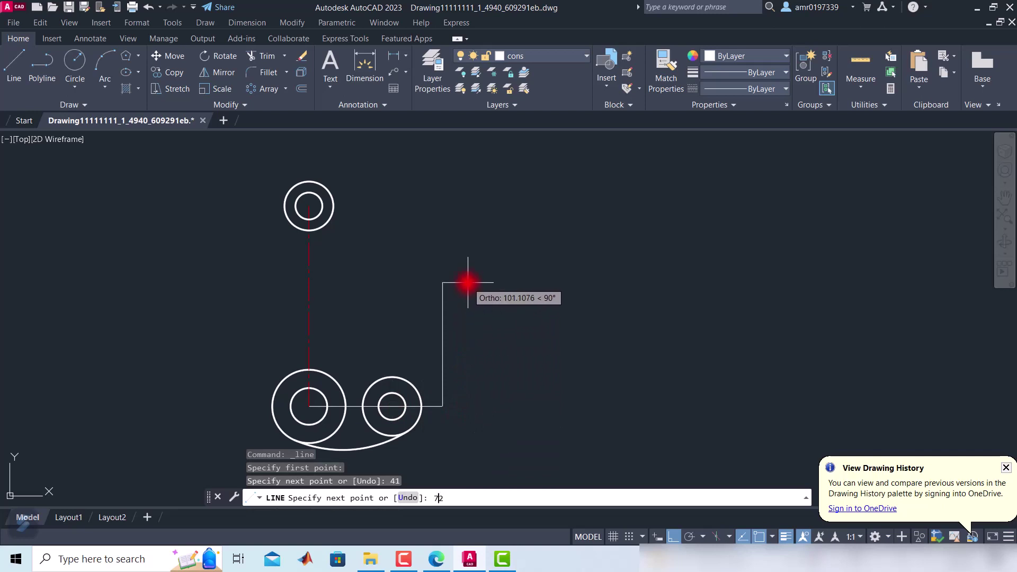
pyautogui.press('Return')
pyautogui.press('Escape')
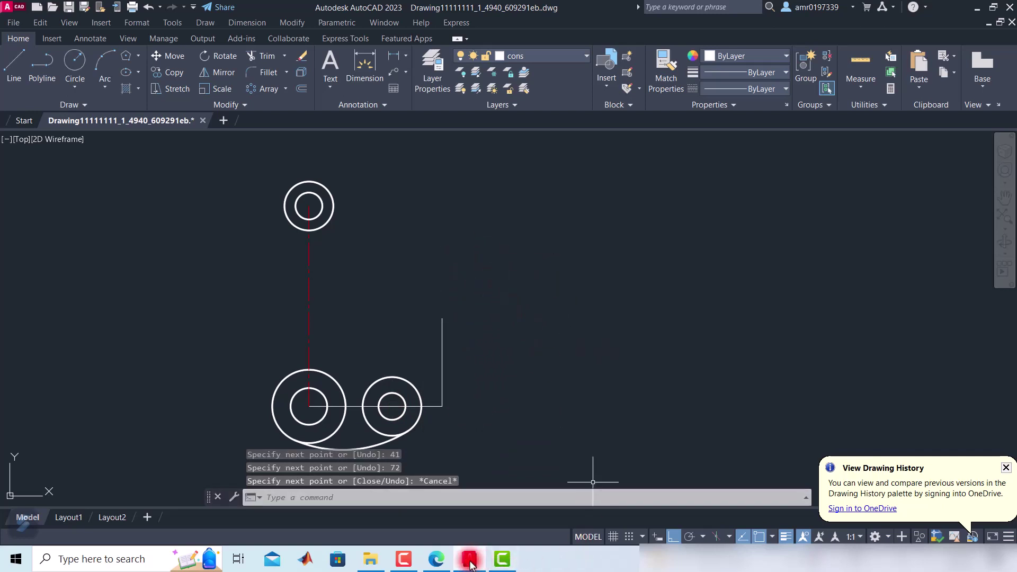
pyautogui.click(442, 561)
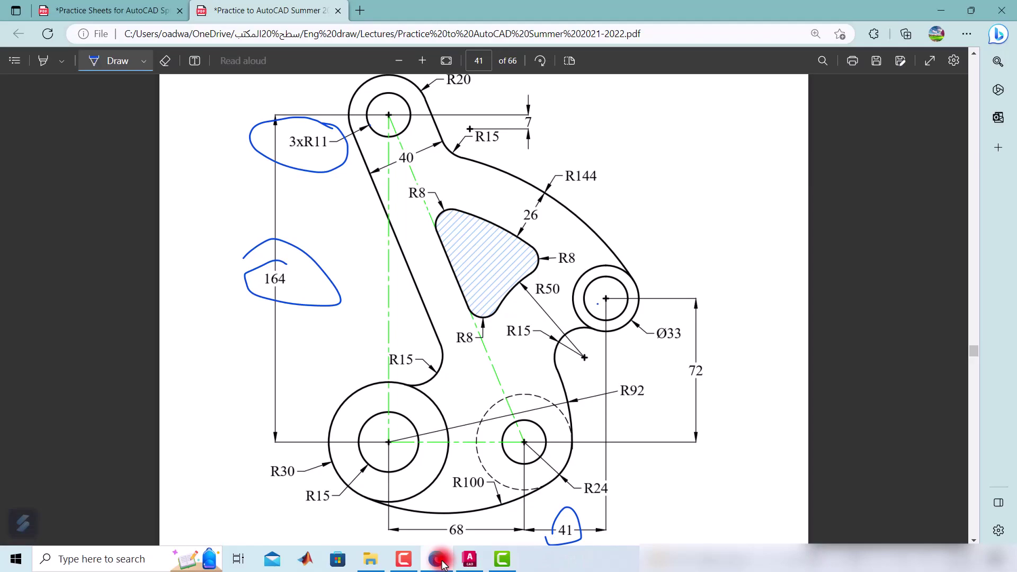
# Make layer 0 current and draw a radius-11 circle at the top end of the 72 line.
pyautogui.click(441, 562)
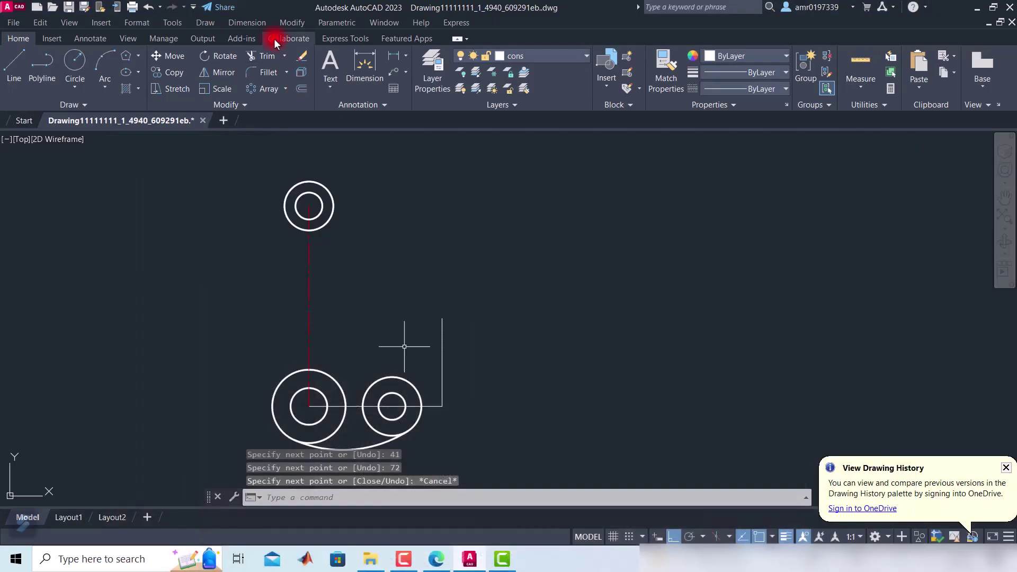
pyautogui.click(541, 55)
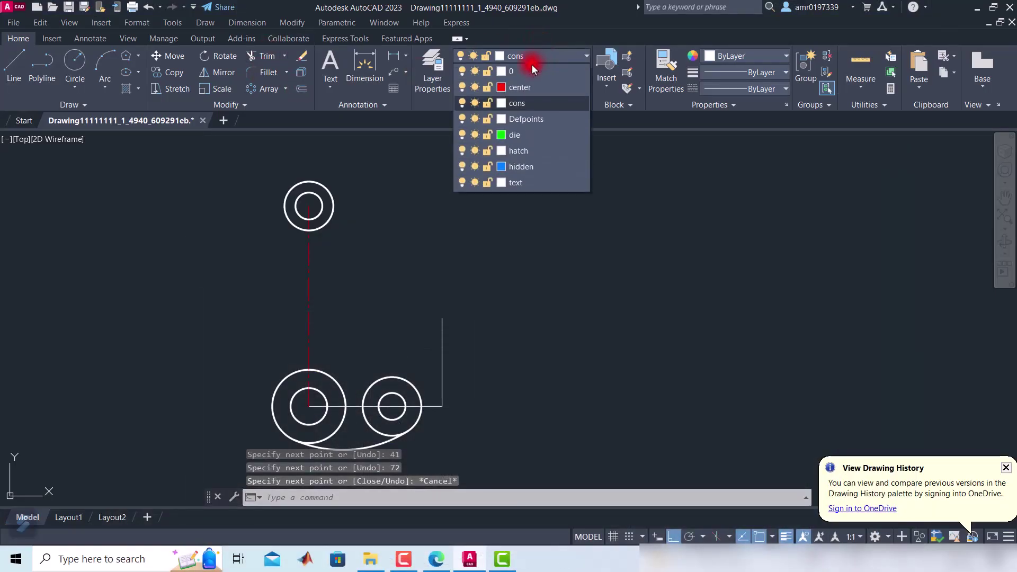
pyautogui.click(80, 87)
pyautogui.click(442, 318)
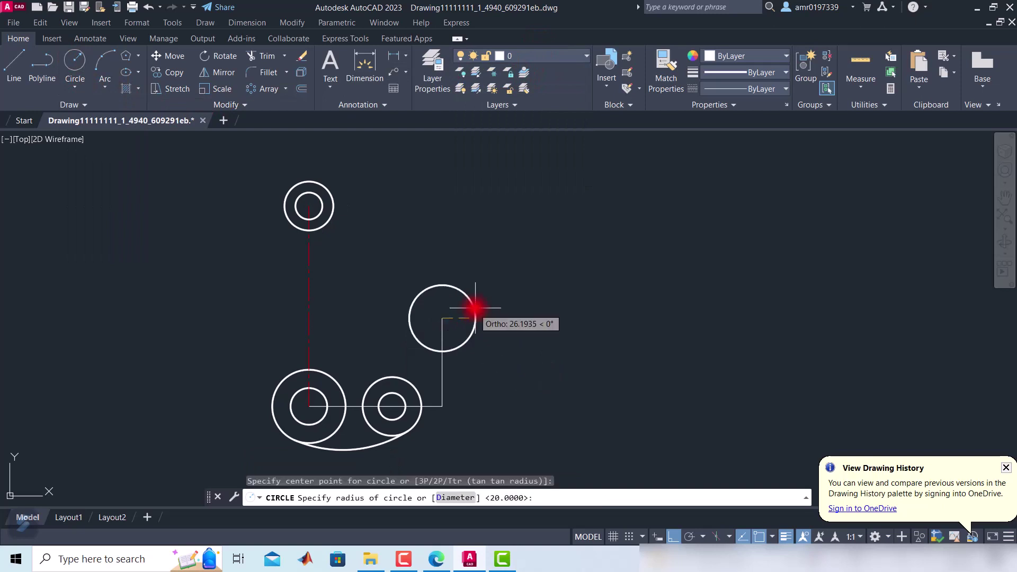
pyautogui.write('11')
pyautogui.press('Return')
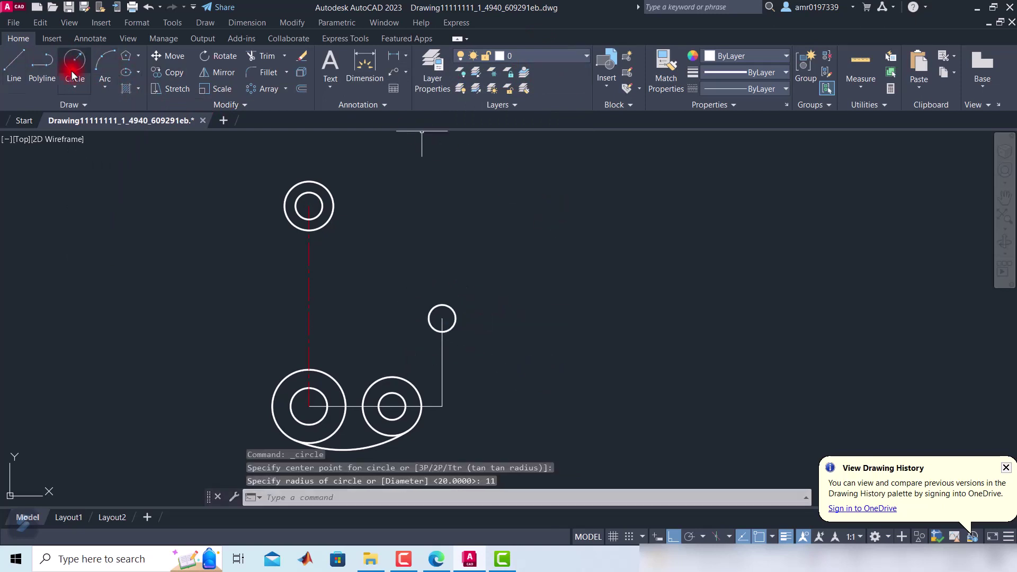
# Add a concentric diameter-33 boss circle around the R11 circle.
pyautogui.click(74, 84)
pyautogui.click(113, 127)
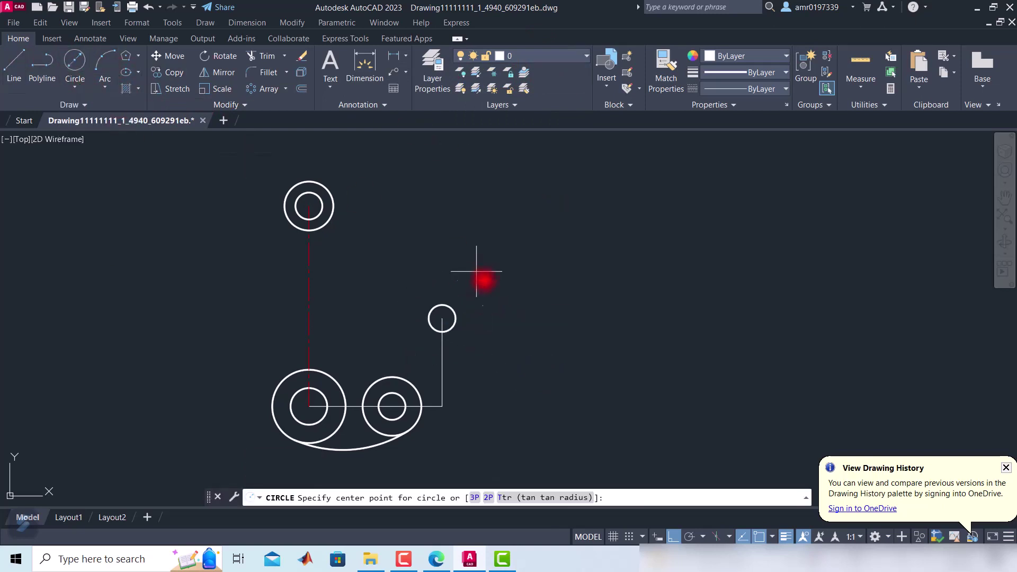
pyautogui.click(442, 318)
pyautogui.write('33')
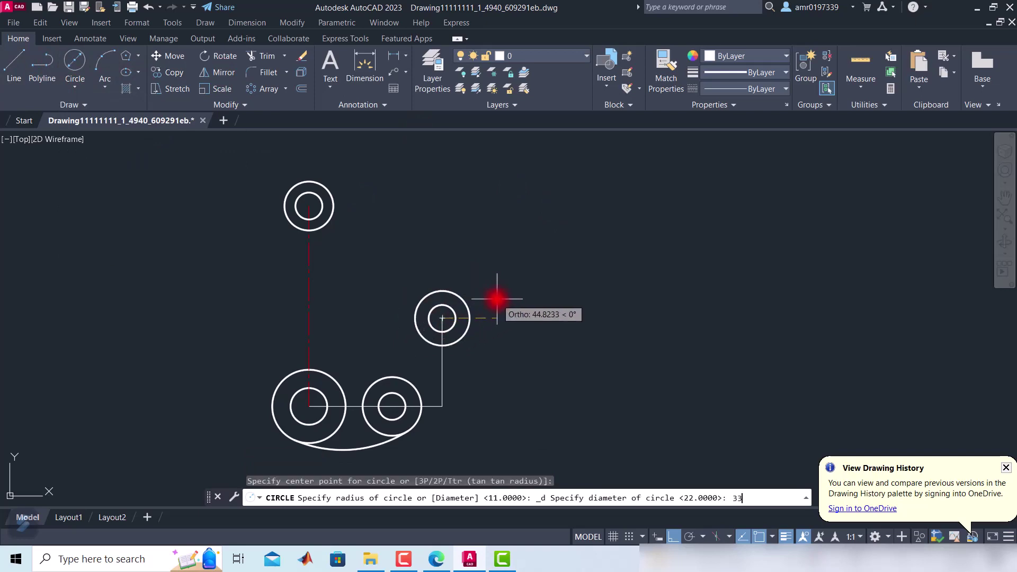
pyautogui.press('Return')
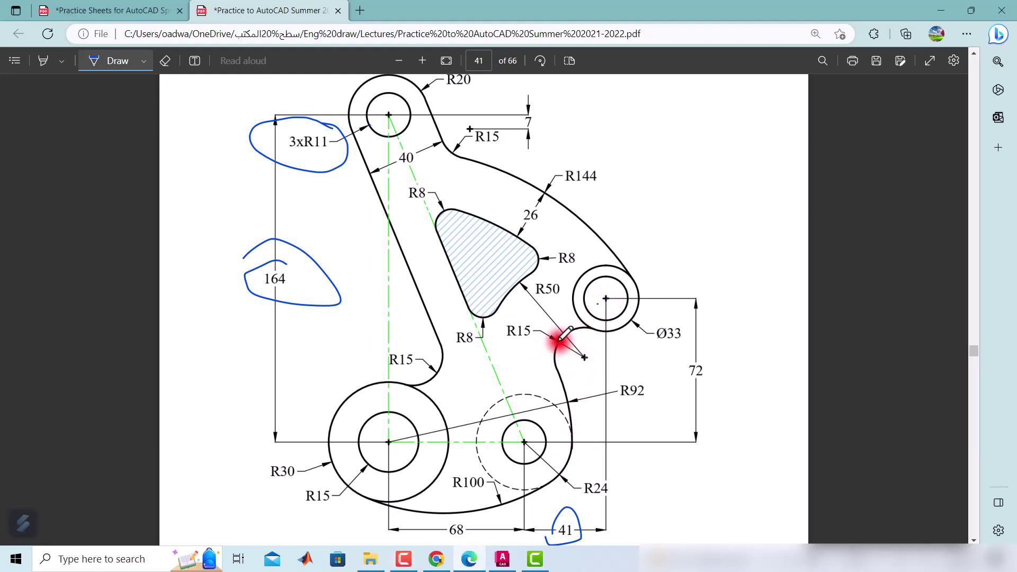
# Circle the R15 label in blue ink and trace the R15 arc beside the Ø33 boss.
pyautogui.moveTo(498, 330)
pyautogui.mouseDown()
pyautogui.moveTo(532, 342)
pyautogui.moveTo(515, 315)
pyautogui.mouseUp()
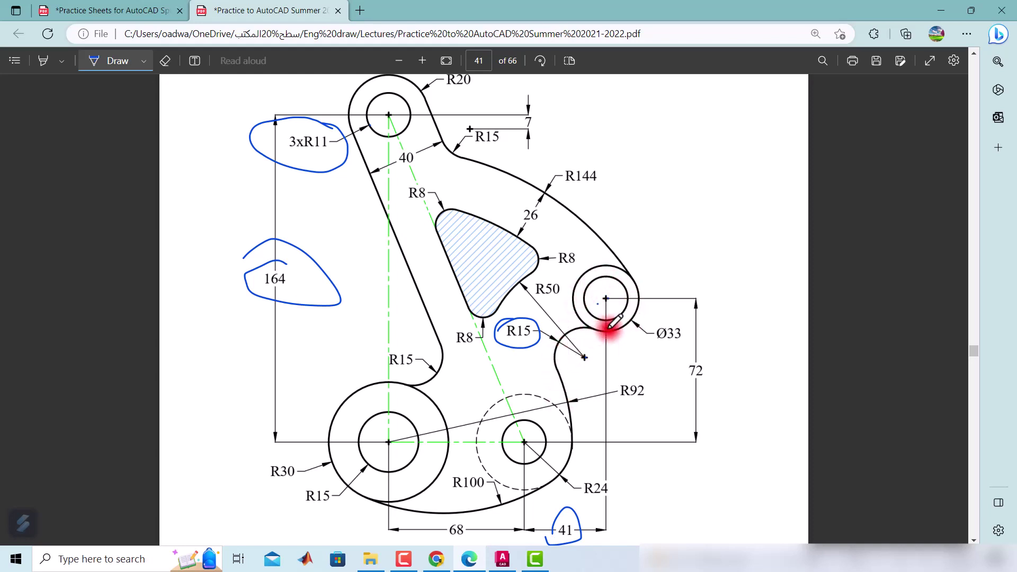
pyautogui.moveTo(606, 329)
pyautogui.mouseDown()
pyautogui.moveTo(560, 336)
pyautogui.moveTo(563, 393)
pyautogui.mouseUp()
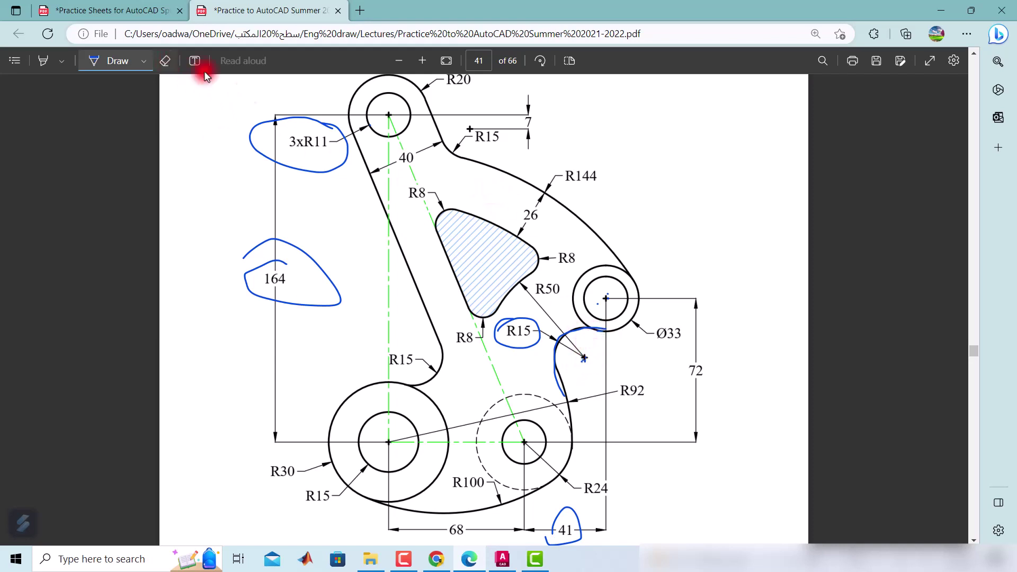
# Erase the R15 ink marks and draw a blue line linking the R15 and Ø33 centres.
pyautogui.click(165, 60)
pyautogui.moveTo(536, 326)
pyautogui.mouseDown()
pyautogui.moveTo(544, 307)
pyautogui.moveTo(593, 334)
pyautogui.mouseUp()
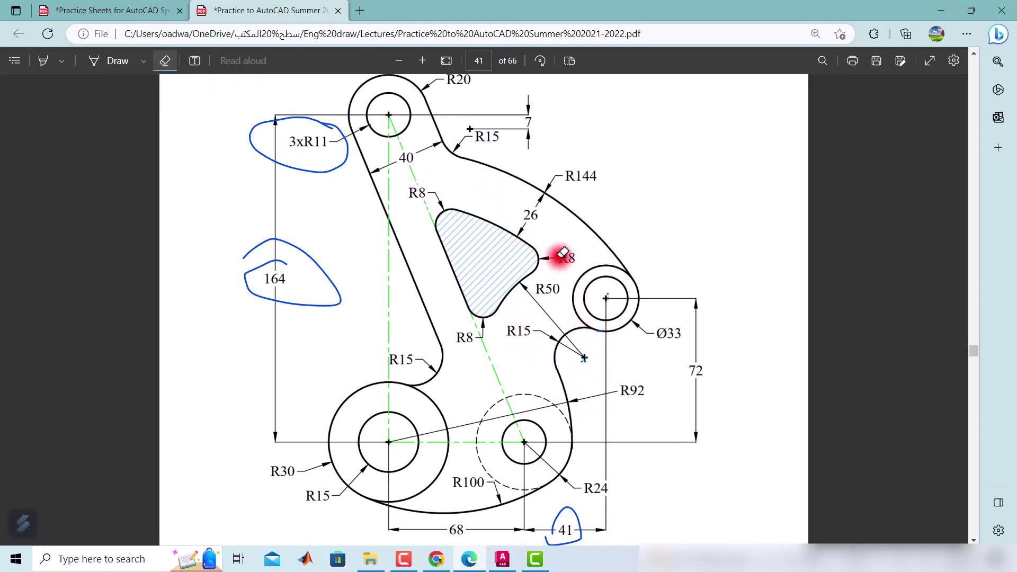
pyautogui.click(118, 61)
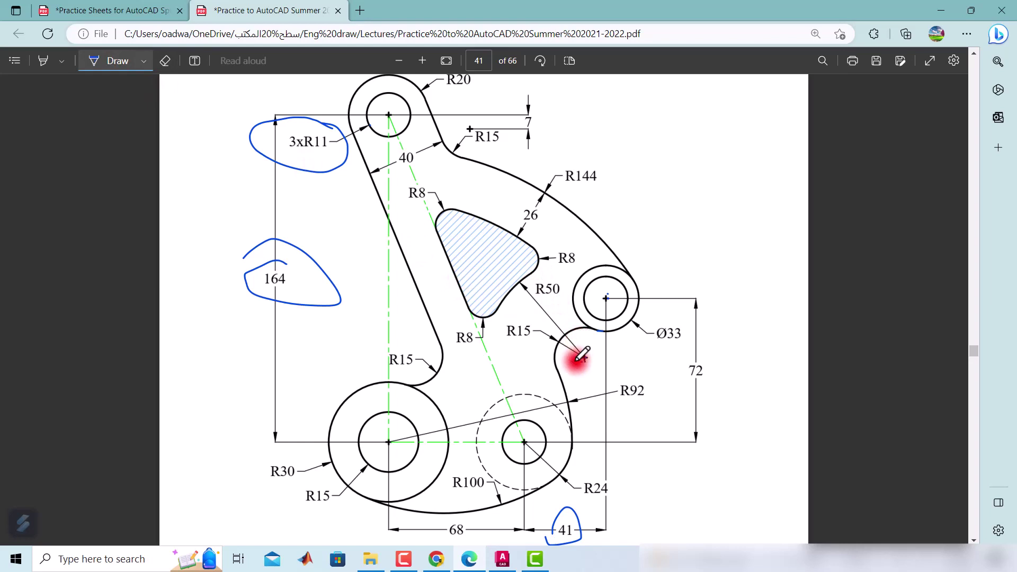
pyautogui.moveTo(583, 360)
pyautogui.mouseDown()
pyautogui.moveTo(608, 292)
pyautogui.moveTo(597, 345)
pyautogui.moveTo(606, 326)
pyautogui.mouseUp()
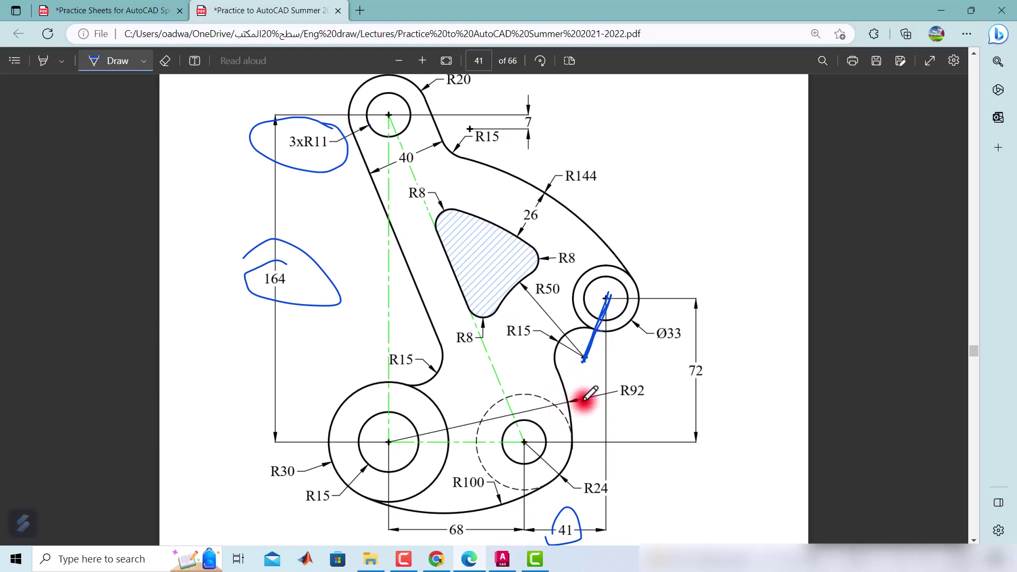
# Circle the R92 label, mark the R30 centre and trace the R92 leader in ink.
pyautogui.moveTo(650, 379); pyautogui.dragTo(640, 405)
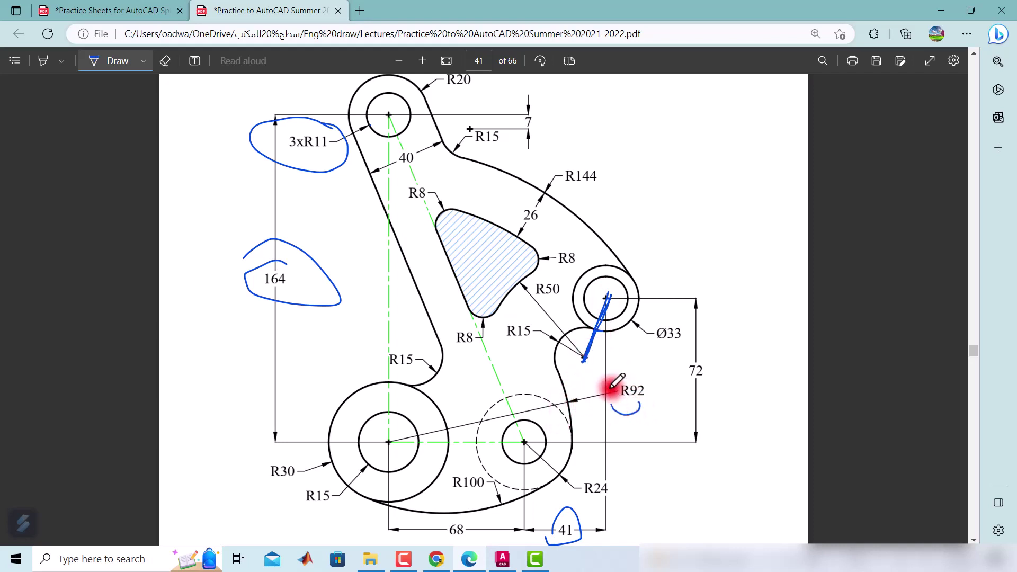
pyautogui.moveTo(388, 441); pyautogui.dragTo(418, 441)
pyautogui.moveTo(485, 426); pyautogui.dragTo(577, 398)
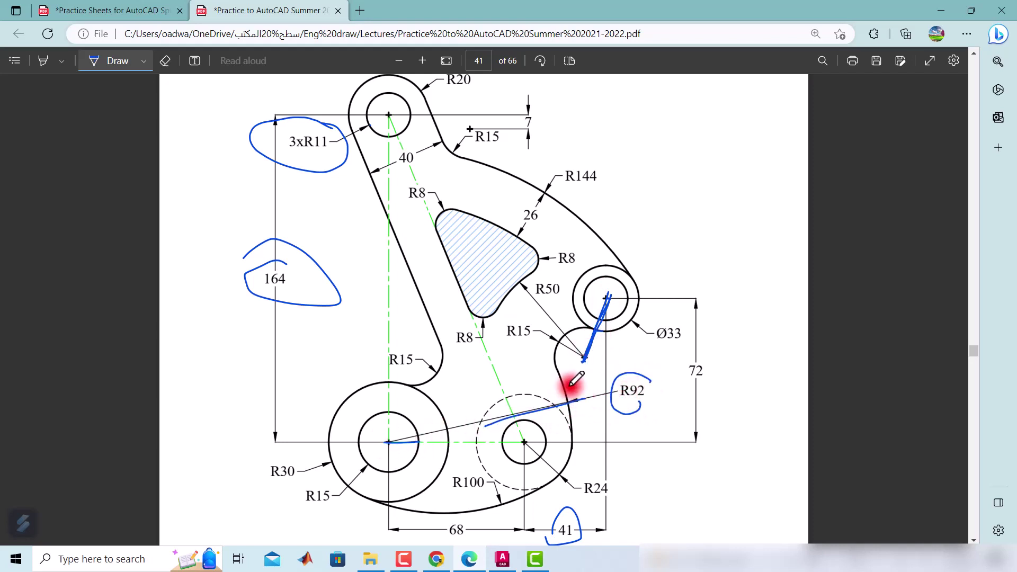
pyautogui.moveTo(503, 559)
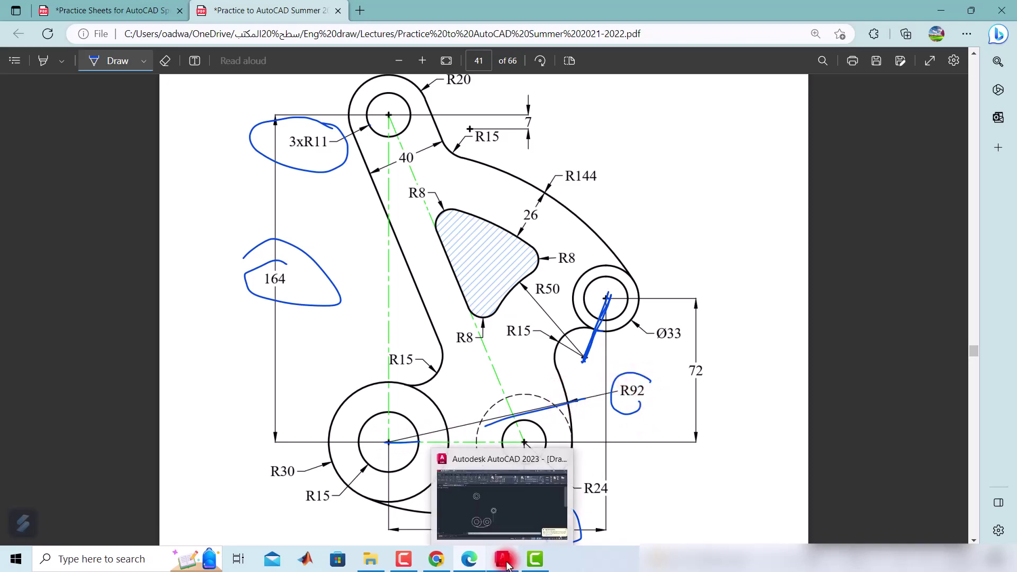
pyautogui.click(506, 565)
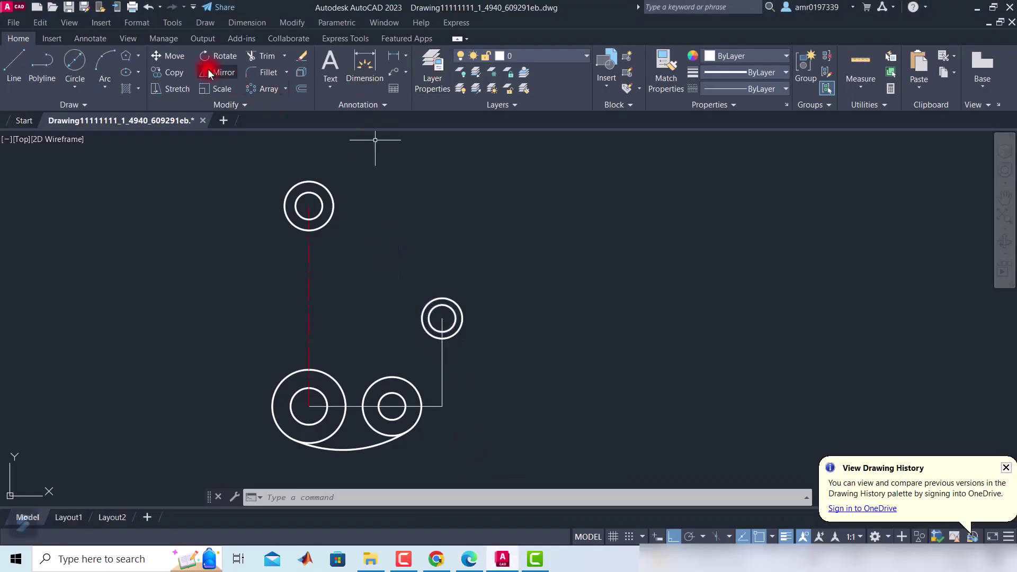
# Draw a radius-92 circle centred on the lower-left boss.
pyautogui.click(14, 66)
pyautogui.click(66, 62)
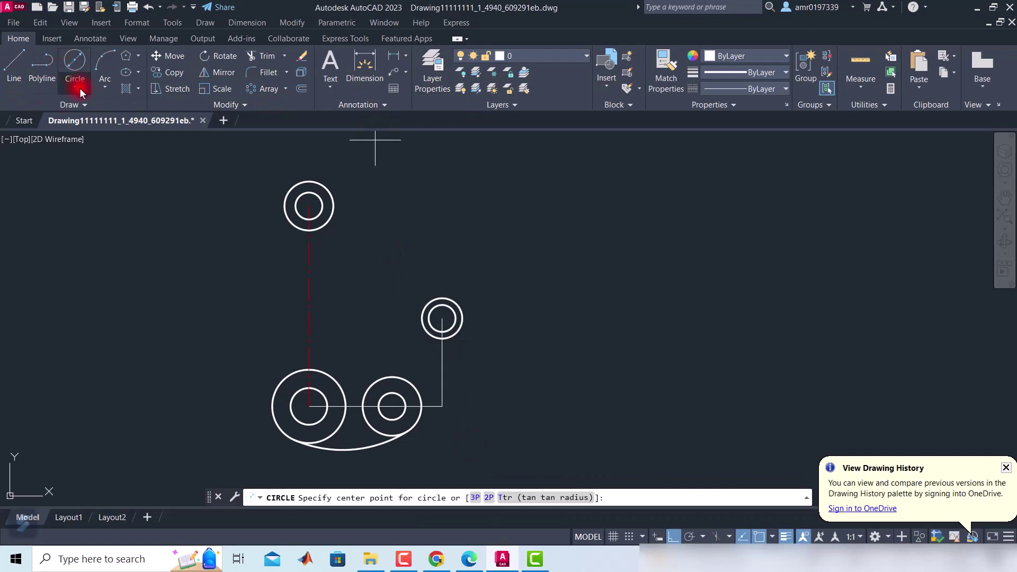
pyautogui.click(77, 87)
pyautogui.click(106, 109)
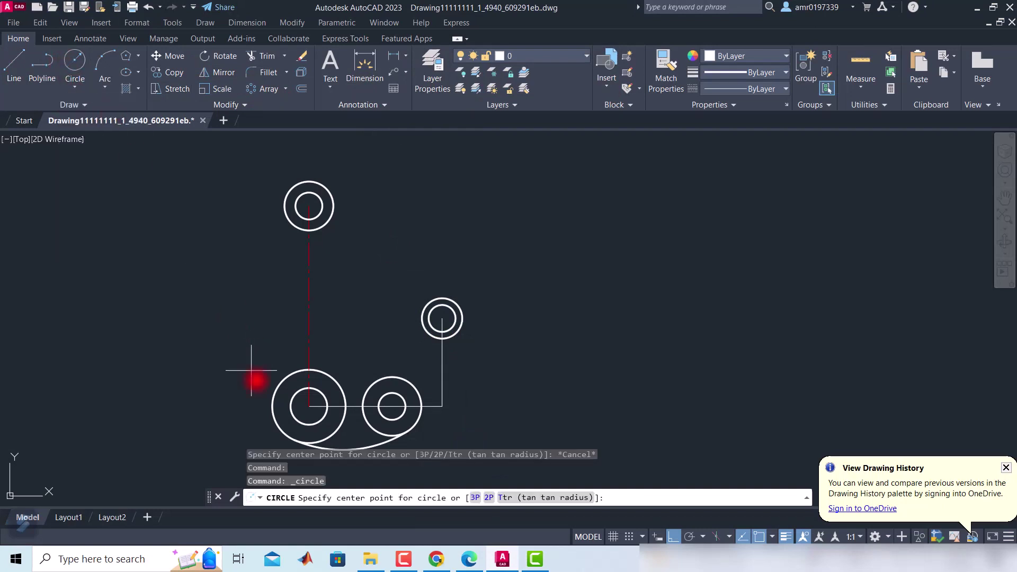
pyautogui.click(309, 406)
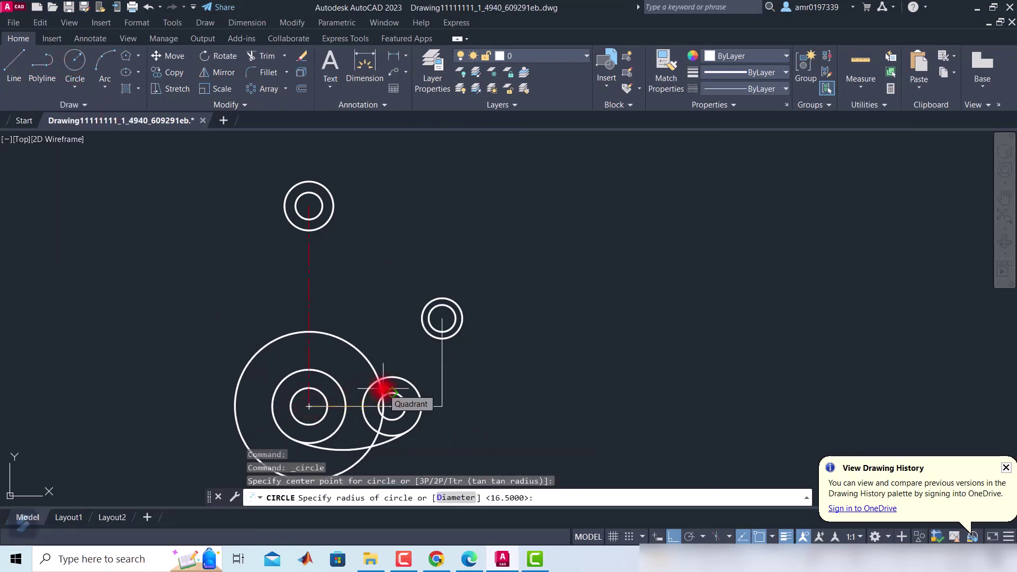
pyautogui.write('92')
pyautogui.press('Return')
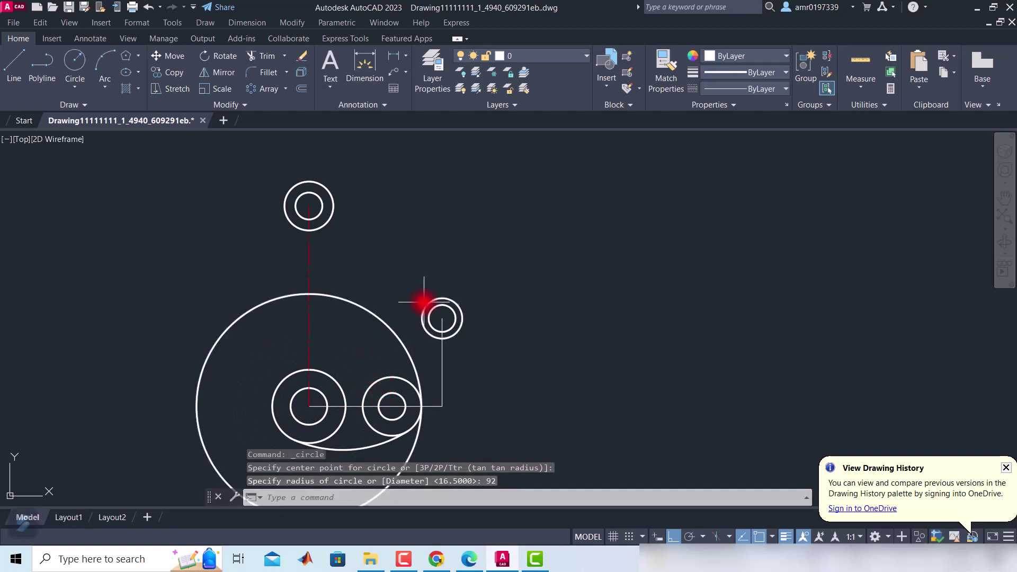
# Add an R15 Tan Tan Radius circle touching the R92 circle and the Ø33 boss.
pyautogui.click(75, 80)
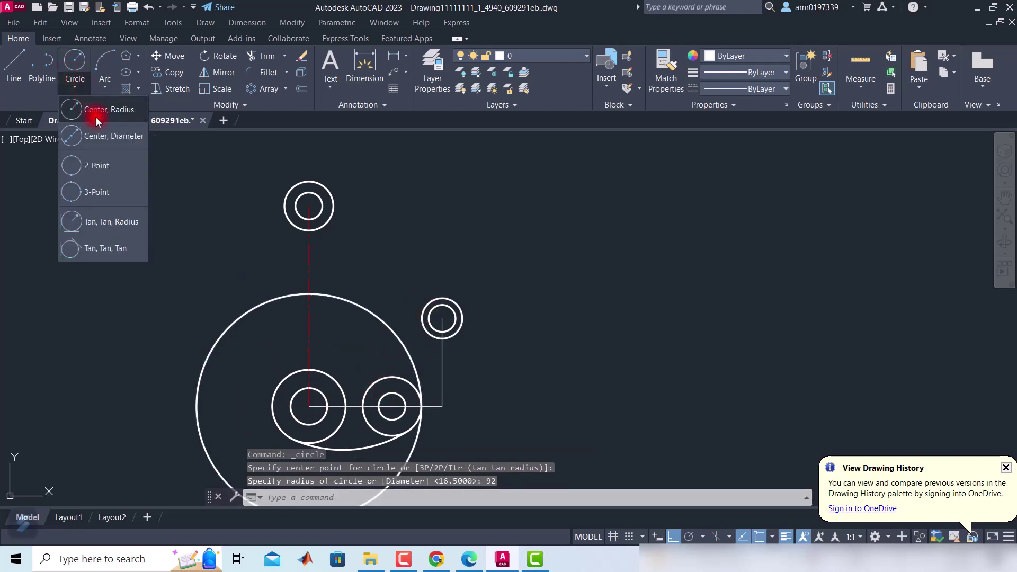
pyautogui.click(108, 222)
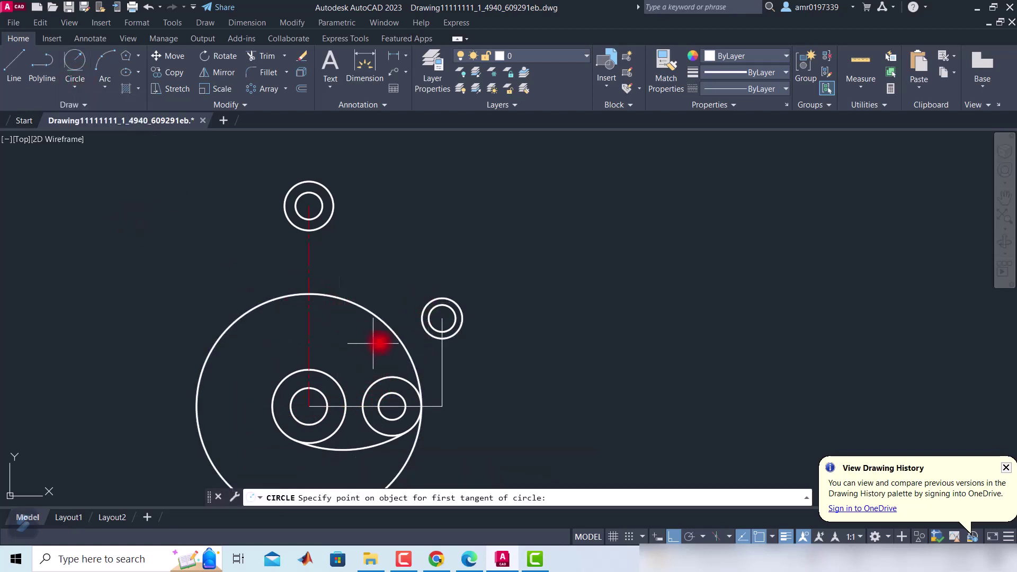
pyautogui.click(435, 340)
pyautogui.click(407, 358)
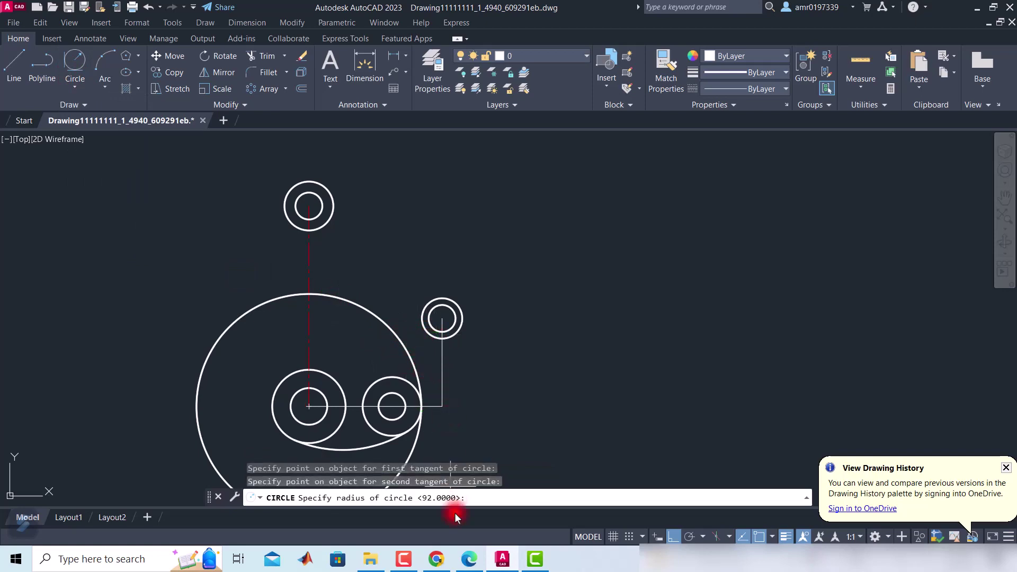
pyautogui.click(479, 564)
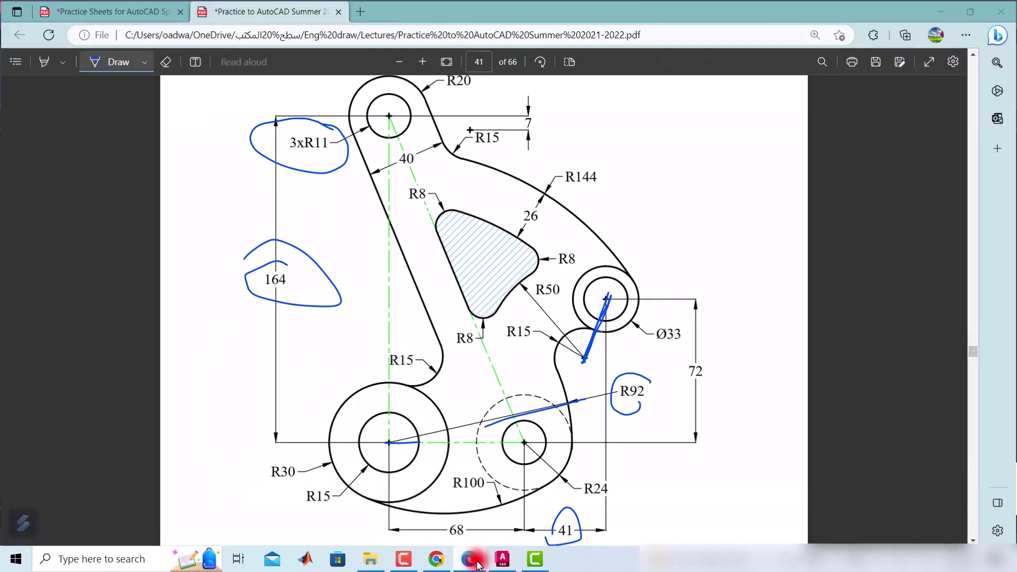
pyautogui.click(479, 564)
pyautogui.write('15')
pyautogui.press('Return')
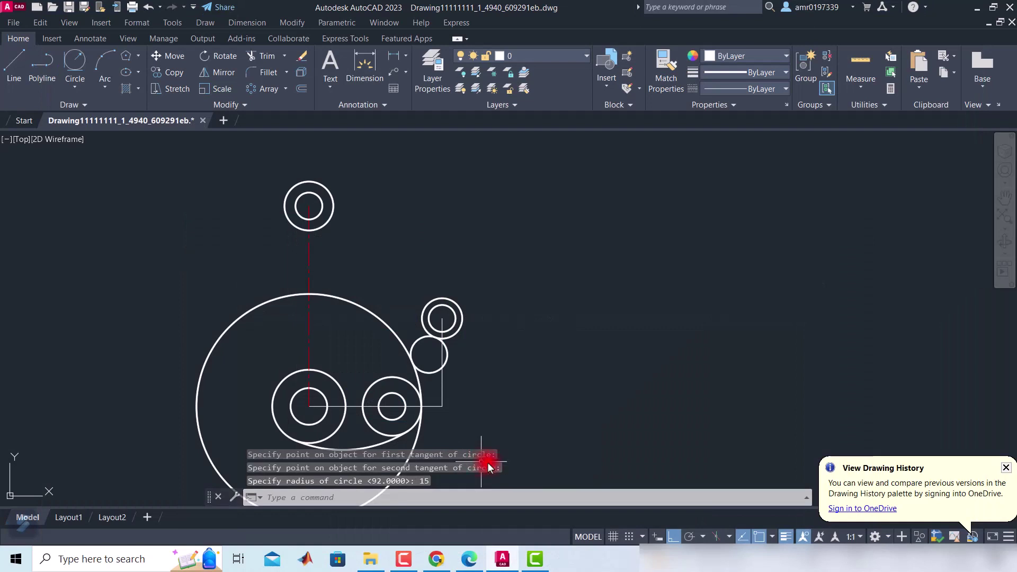
# Trim away the unwanted upper and left parts of the R92 circle.
pyautogui.click(260, 56)
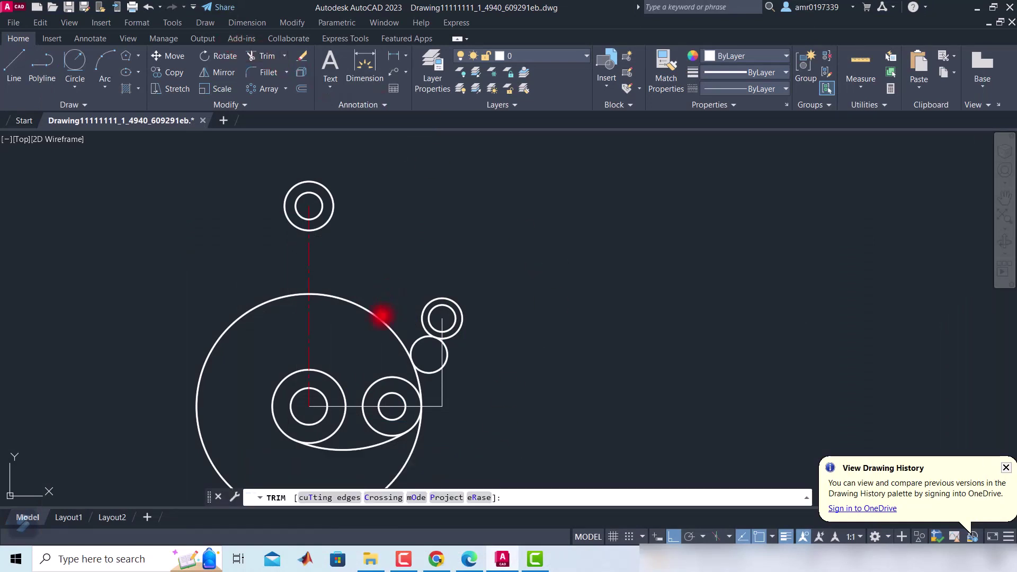
pyautogui.click(382, 316)
pyautogui.click(280, 297)
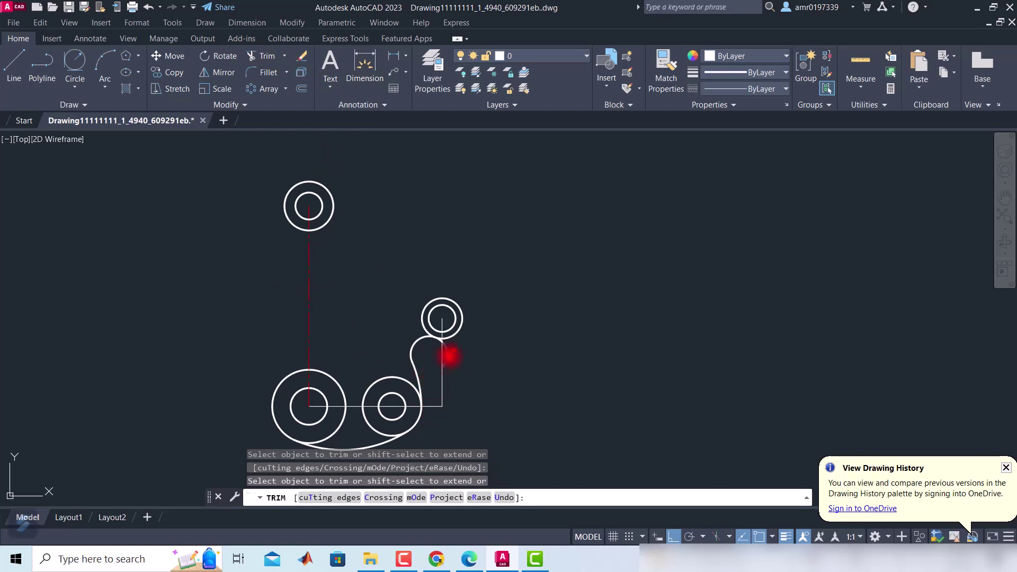
pyautogui.scroll(3, 450, 356)
pyautogui.scroll(3, 440, 333)
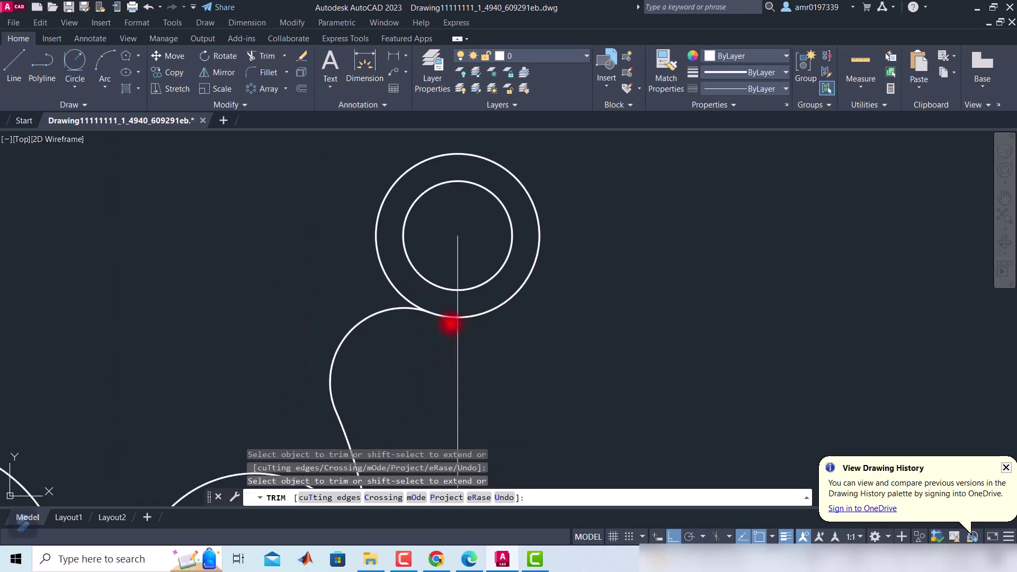
pyautogui.scroll(-4, 451, 325)
pyautogui.scroll(-2, 475, 332)
pyautogui.scroll(-2, 506, 371)
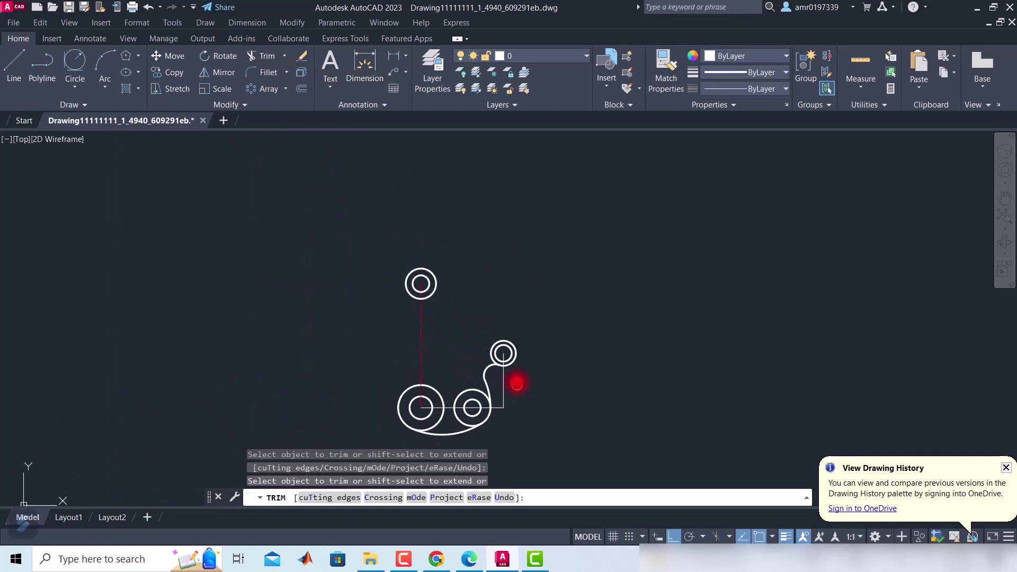
pyautogui.click(469, 559)
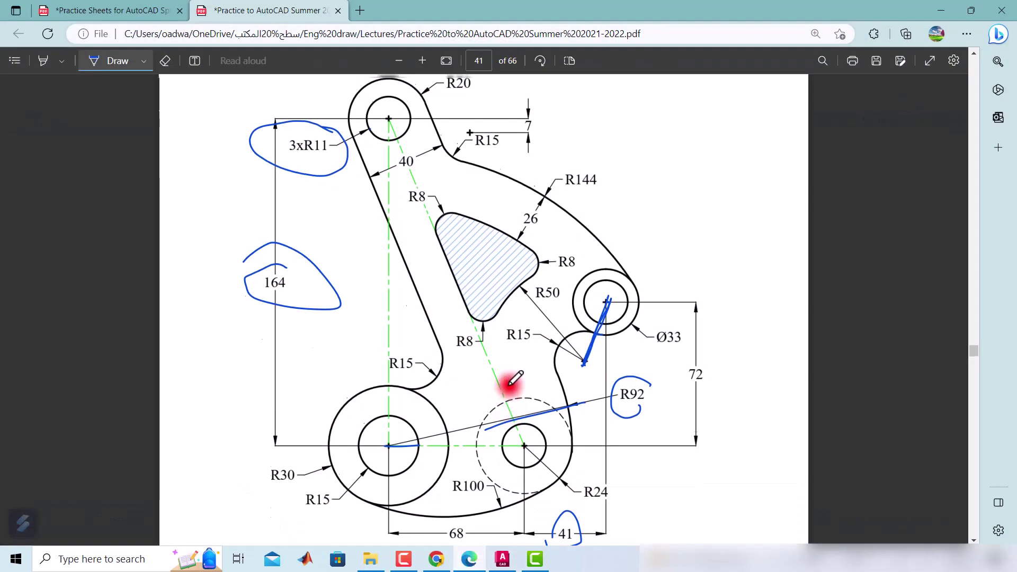
# Trace the R144 arc on the reference PDF in blue ink.
pyautogui.scroll(2, 508, 386)
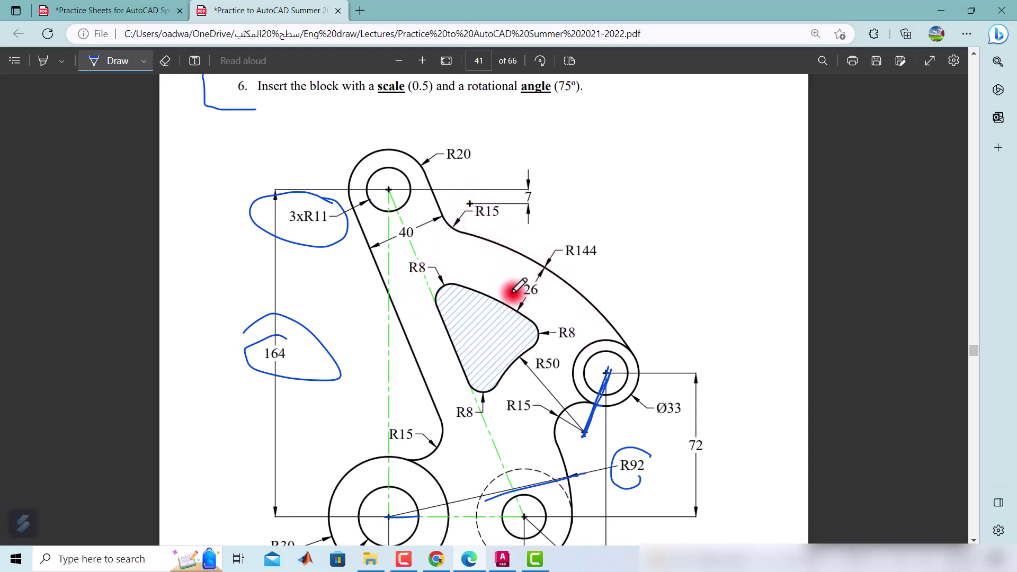
pyautogui.scroll(-3, 514, 295)
pyautogui.scroll(2, 530, 295)
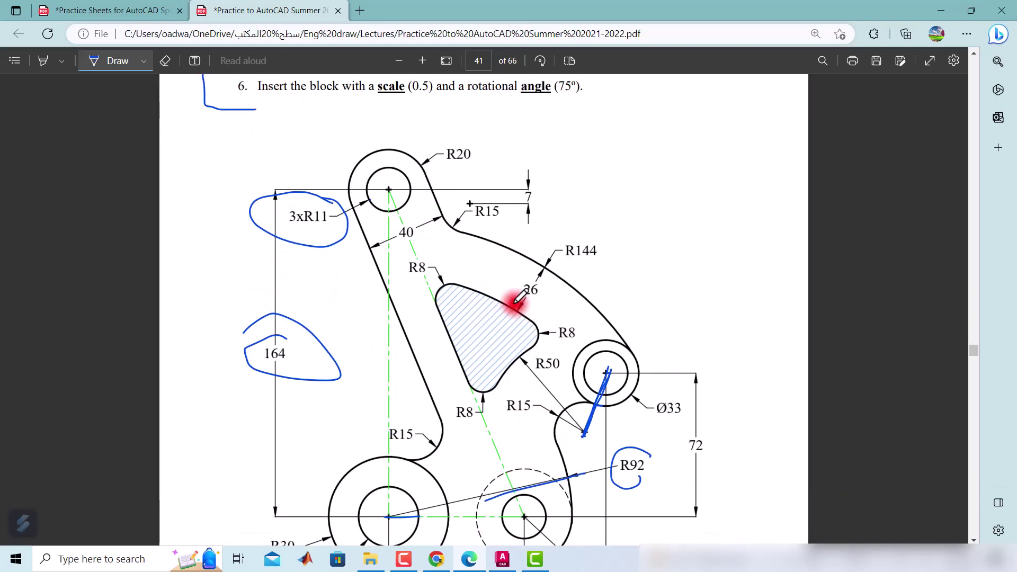
pyautogui.scroll(-1, 517, 295)
pyautogui.scroll(2, 468, 312)
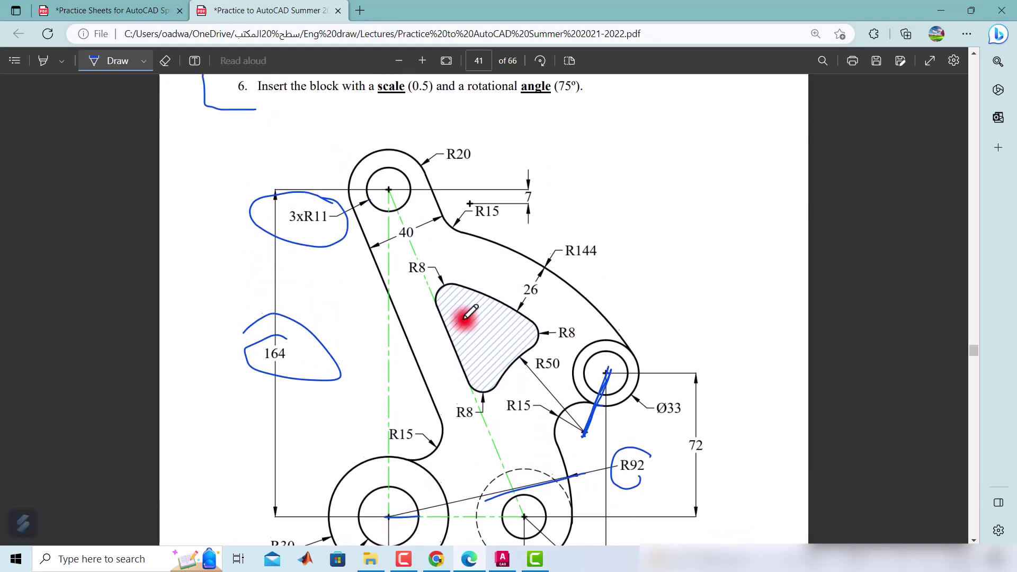
pyautogui.scroll(-2, 469, 312)
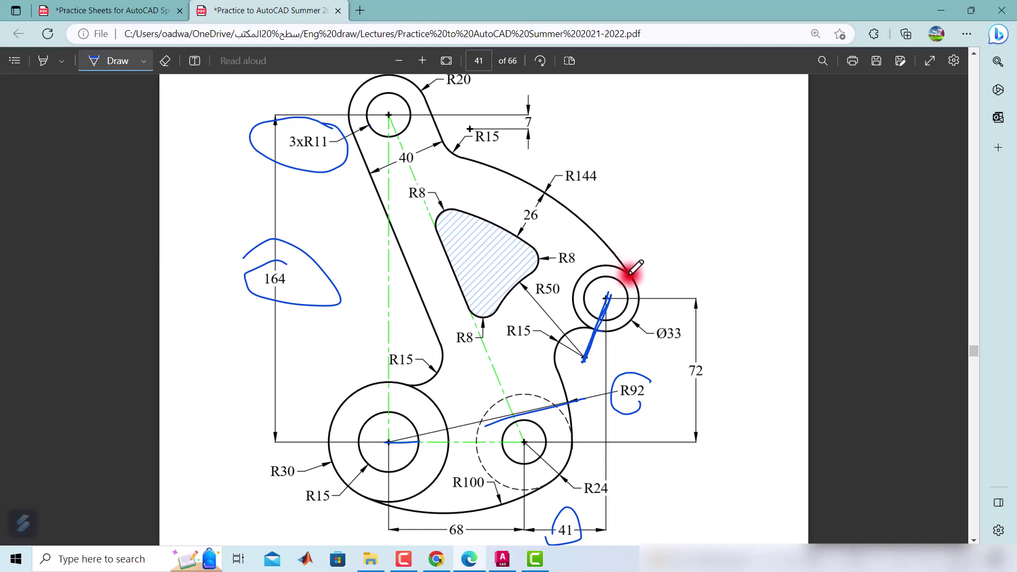
pyautogui.moveTo(629, 274)
pyautogui.mouseDown()
pyautogui.moveTo(556, 200)
pyautogui.moveTo(479, 158)
pyautogui.moveTo(409, 153)
pyautogui.moveTo(439, 146)
pyautogui.mouseUp()
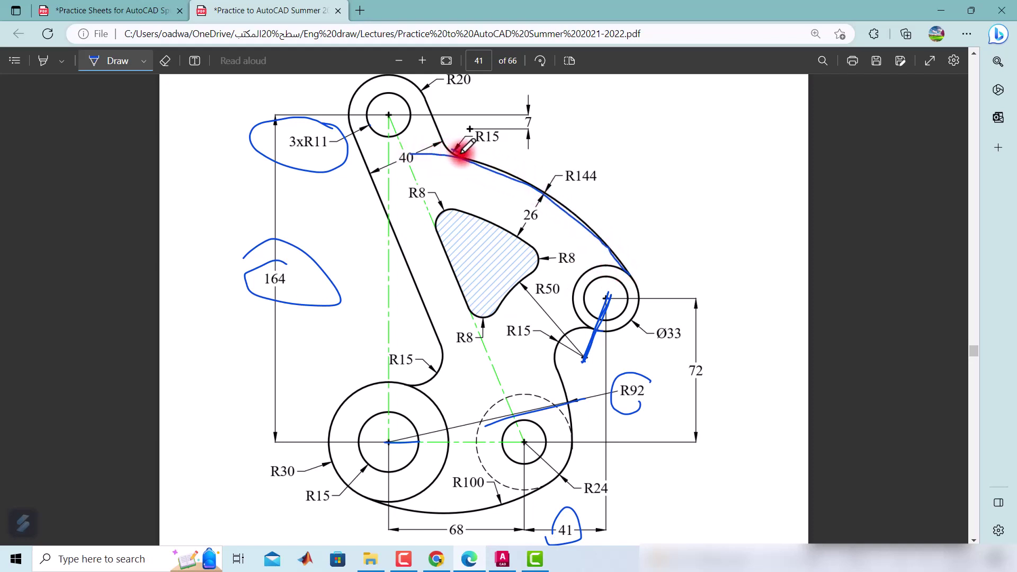
# Circle the upper R15 dimension in ink and return to AutoCAD.
pyautogui.scroll(2, 461, 151)
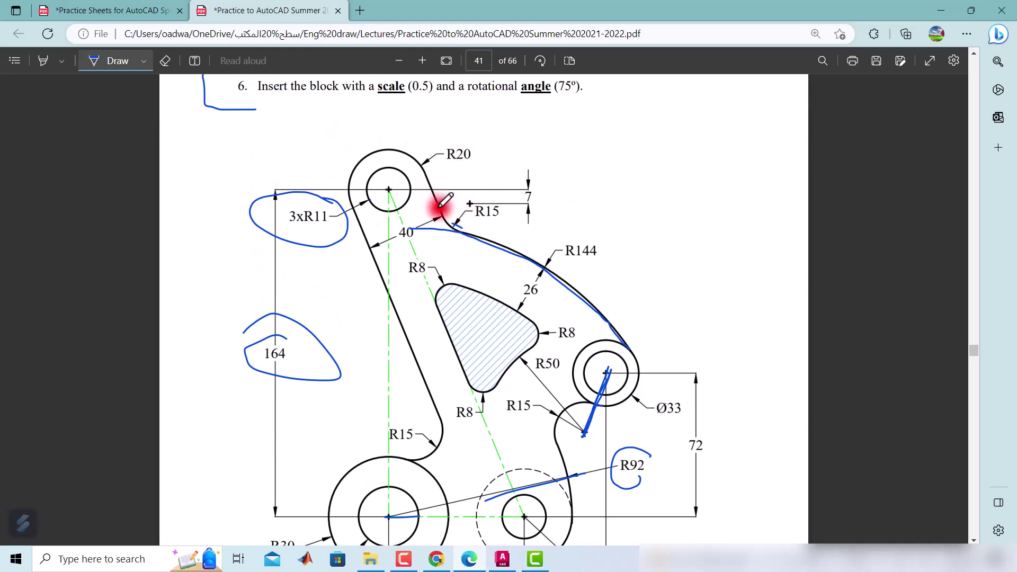
pyautogui.moveTo(440, 206)
pyautogui.mouseDown()
pyautogui.moveTo(493, 181)
pyautogui.moveTo(481, 243)
pyautogui.moveTo(444, 223)
pyautogui.moveTo(458, 201)
pyautogui.mouseUp()
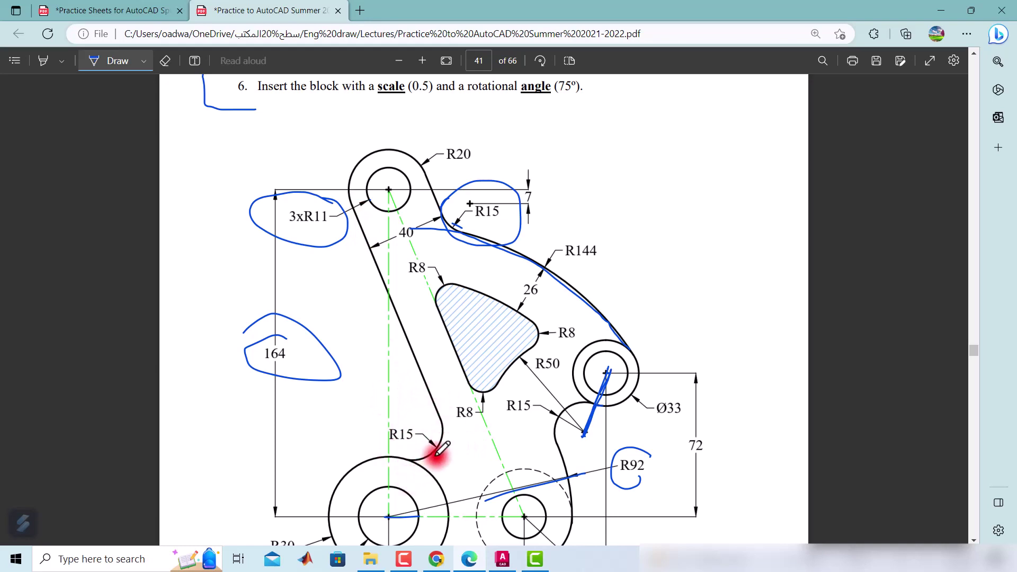
pyautogui.scroll(-3, 438, 449)
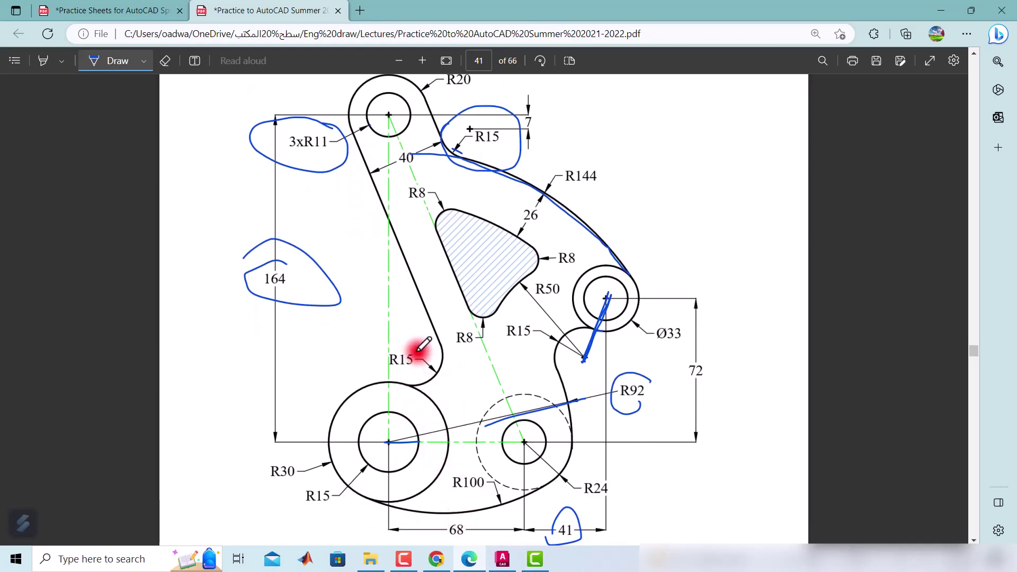
pyautogui.scroll(3, 419, 350)
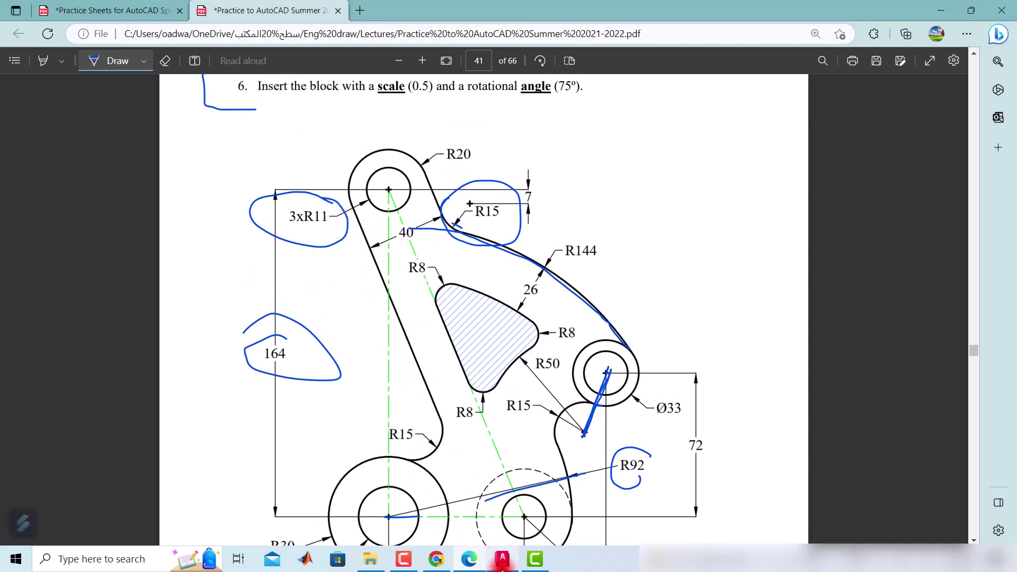
pyautogui.click(502, 560)
pyautogui.scroll(2, 376, 265)
pyautogui.scroll(2, 395, 291)
# Start a line snapped tangent to the upper boss circle.
pyautogui.moveTo(395, 291); pyautogui.dragTo(245, 161, button='middle')
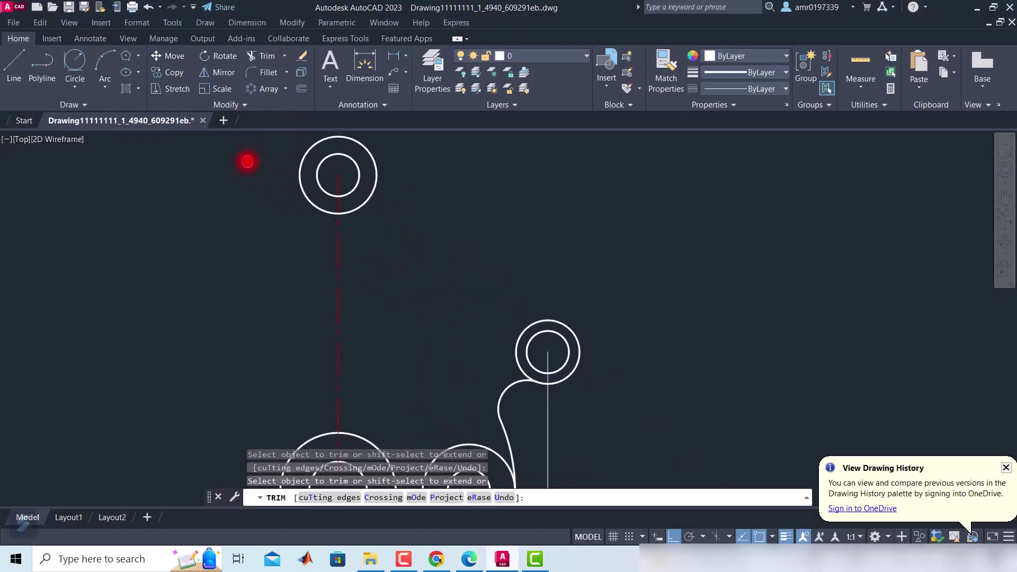
pyautogui.click(23, 89)
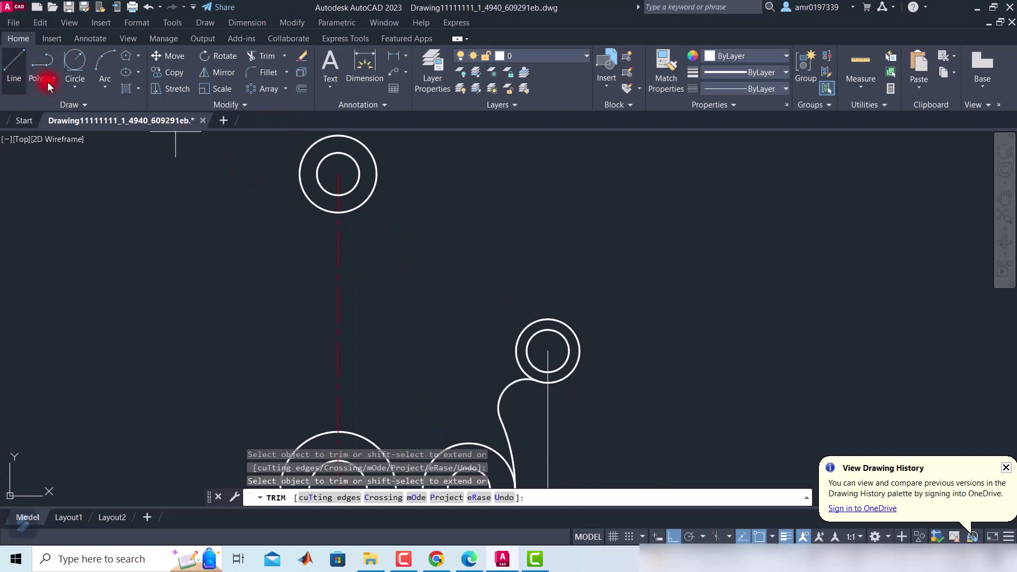
pyautogui.keyDown('shift'); pyautogui.rightClick(276, 202); pyautogui.keyUp('shift')
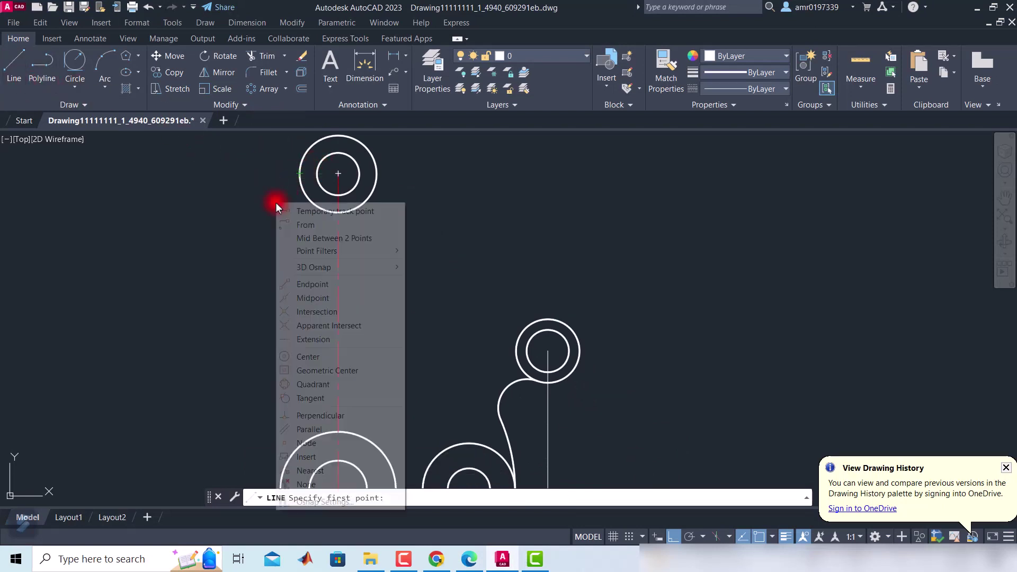
pyautogui.click(343, 397)
pyautogui.click(299, 173)
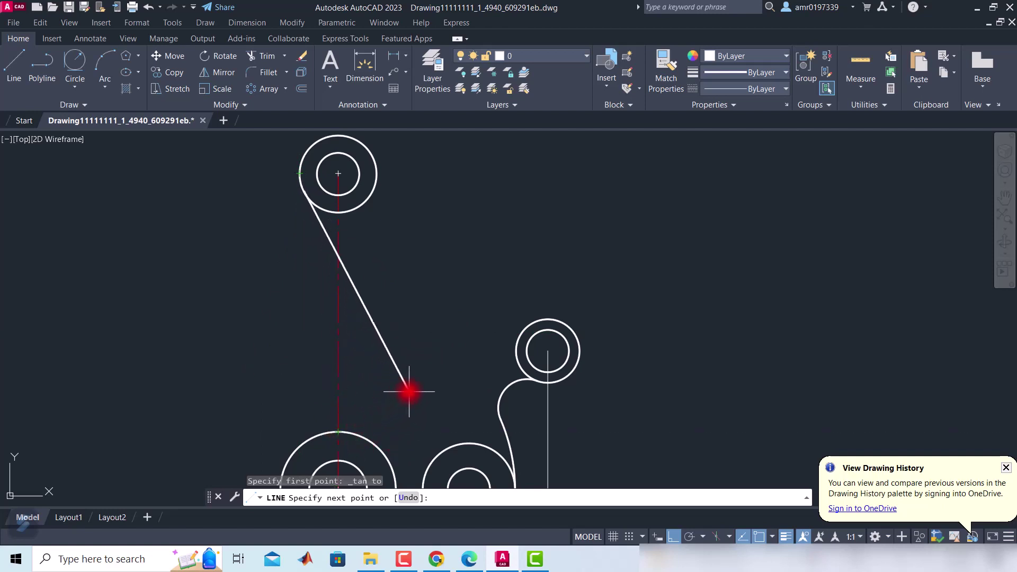
pyautogui.click(467, 560)
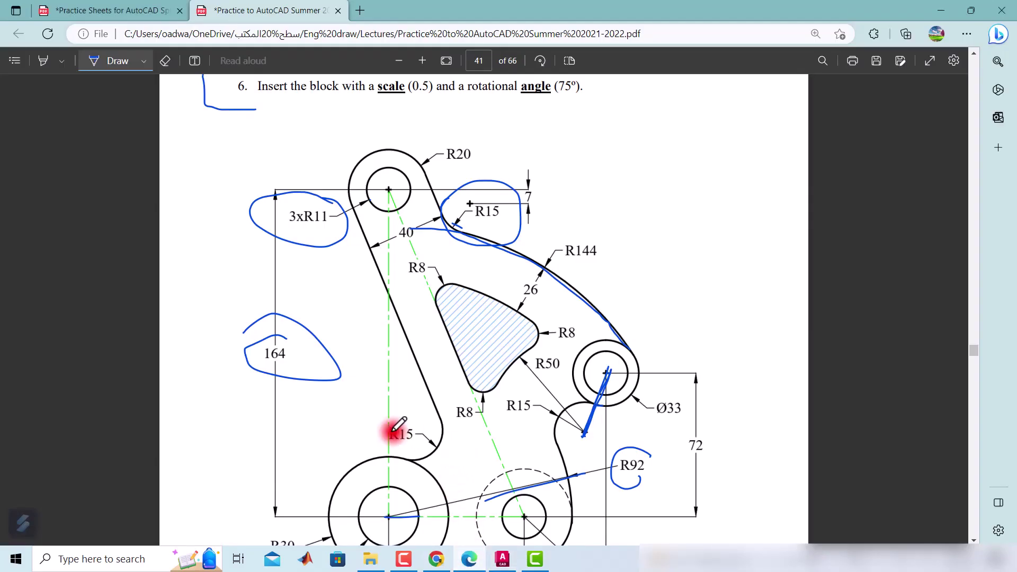
# Draw a blue ink stroke from the lower-left boss centre up the left arm to the R15 fillet.
pyautogui.scroll(-3, 392, 430)
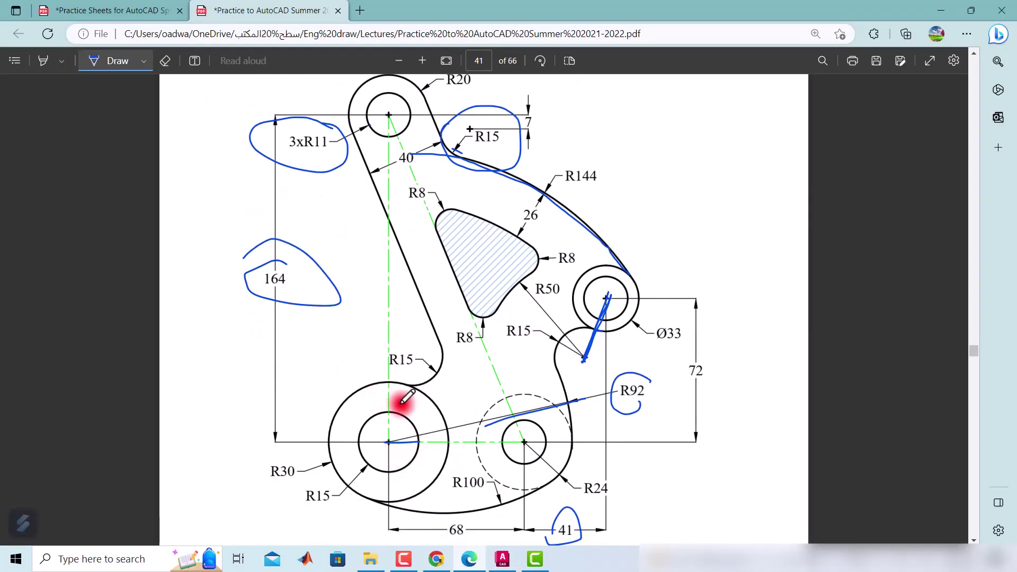
pyautogui.moveTo(389, 441); pyautogui.dragTo(454, 335)
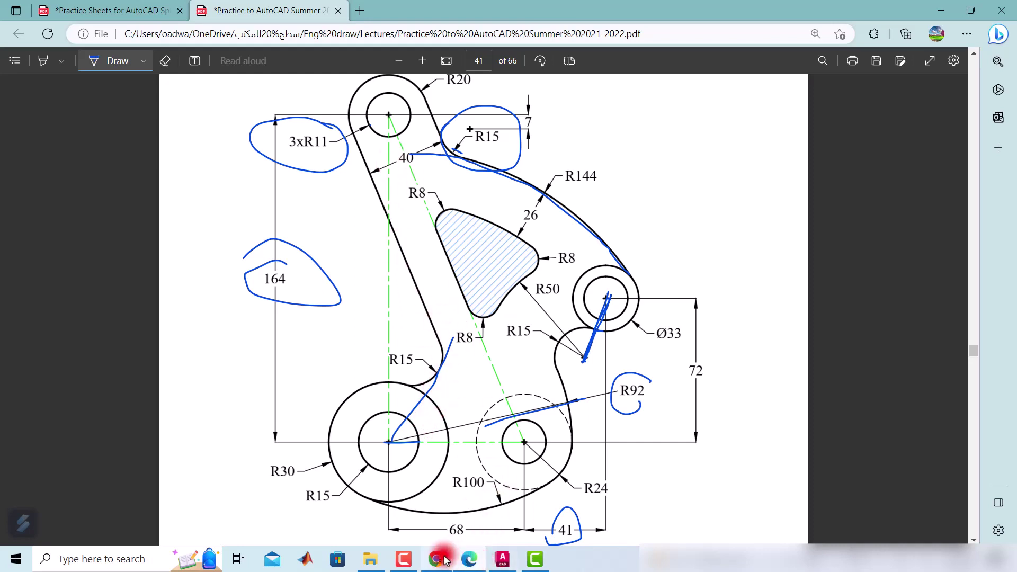
pyautogui.click(502, 561)
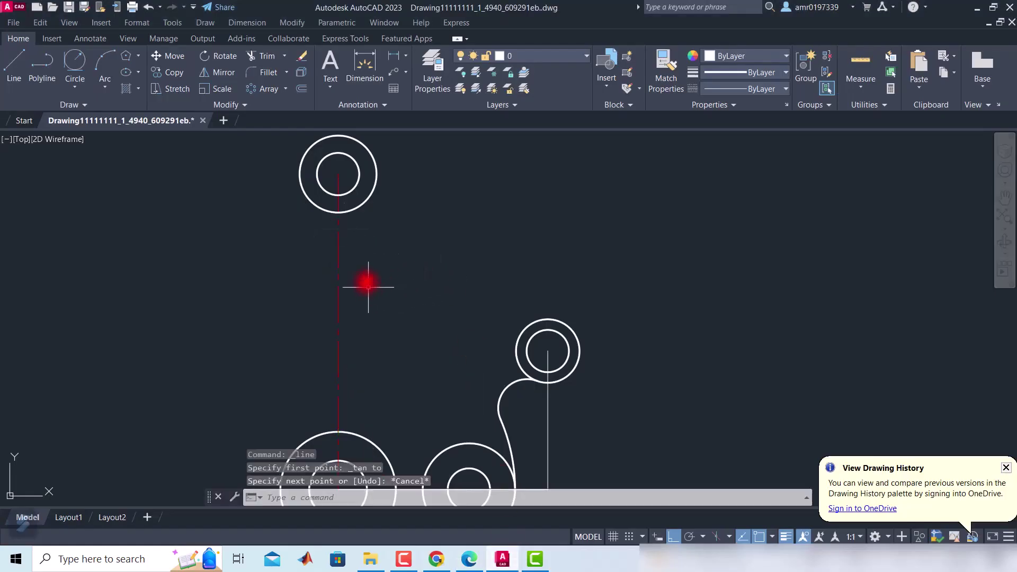
# Draw a line from the top boss centre to the lower middle boss centre.
pyautogui.click(12, 69)
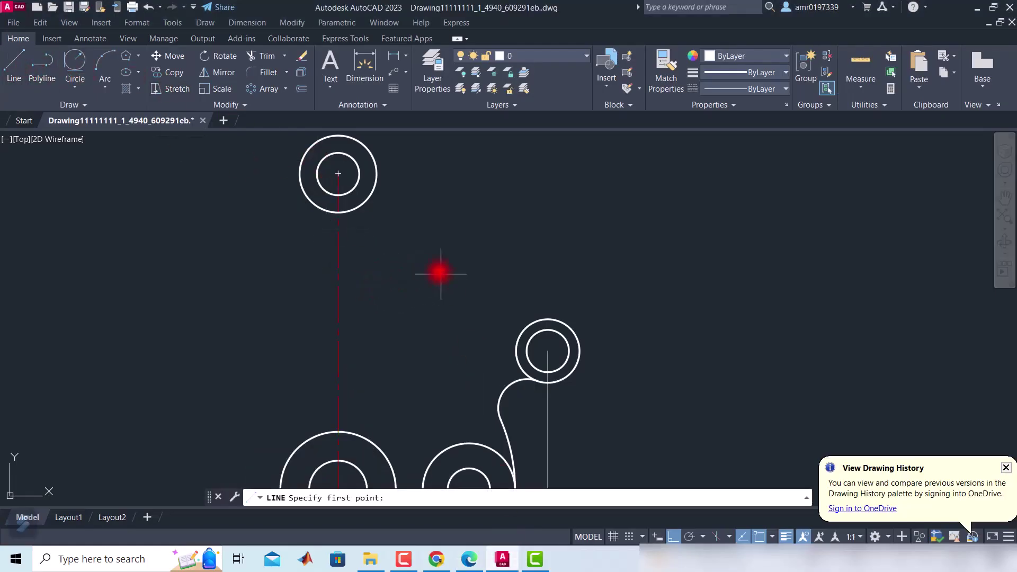
pyautogui.click(338, 174)
pyautogui.scroll(-2, 454, 394)
pyautogui.scroll(-1, 422, 343)
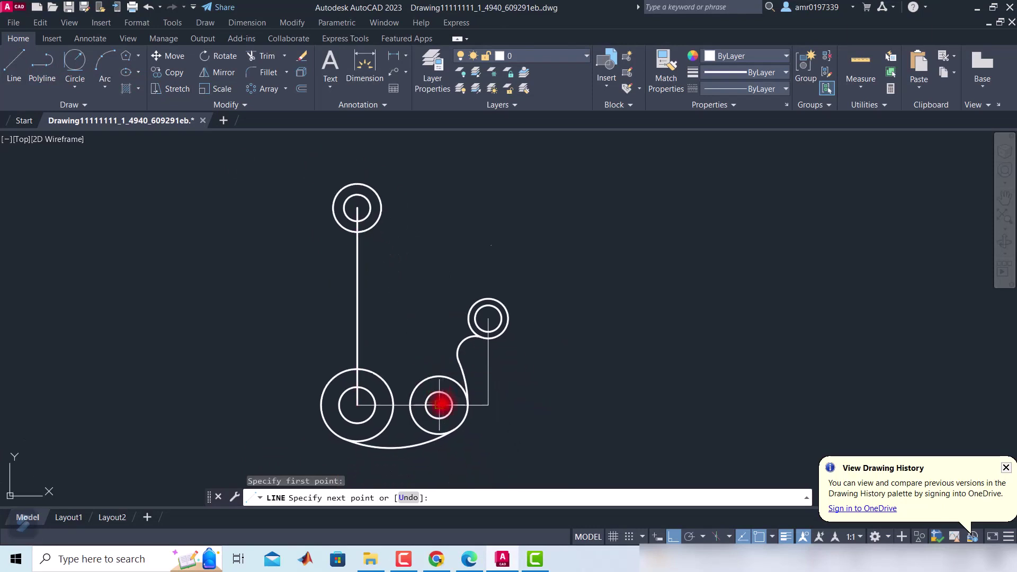
pyautogui.scroll(5, 439, 404)
pyautogui.click(407, 416)
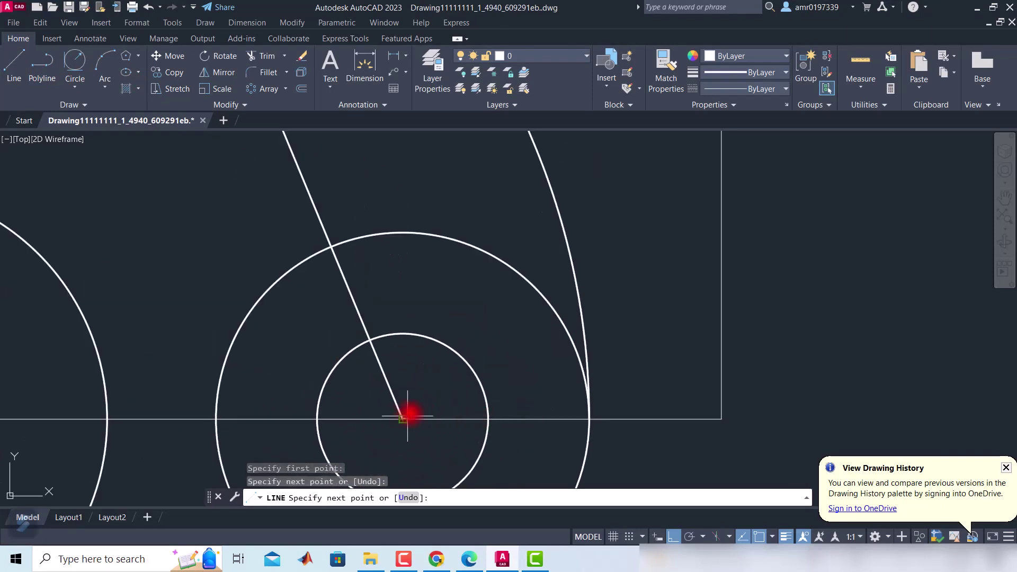
pyautogui.scroll(-5, 406, 392)
pyautogui.scroll(2, 381, 286)
pyautogui.press('Escape')
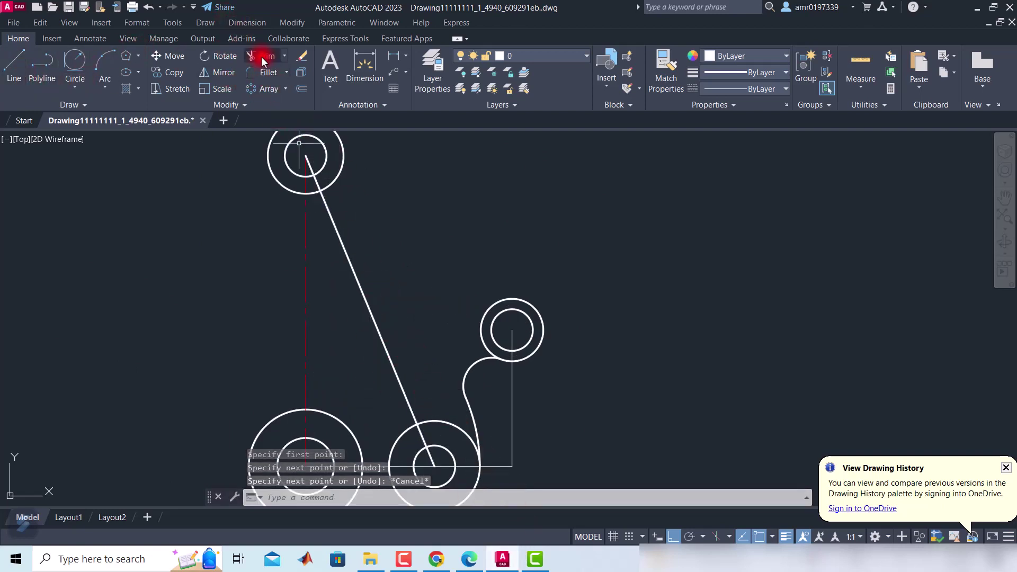
# Try offsetting the slanted line by the default distance of 10, then cancel.
pyautogui.click(300, 86)
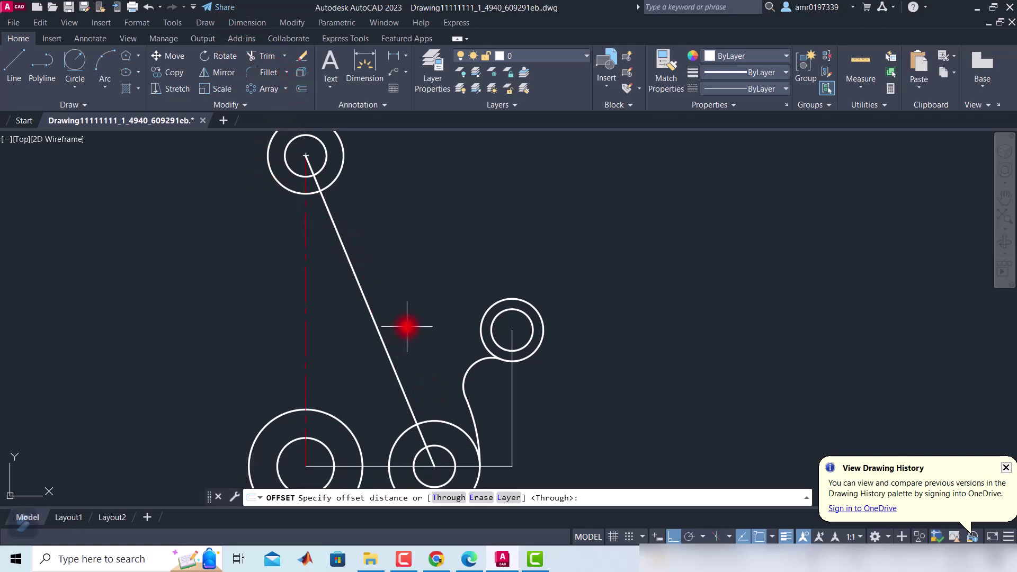
pyautogui.write('10')
pyautogui.press('Return')
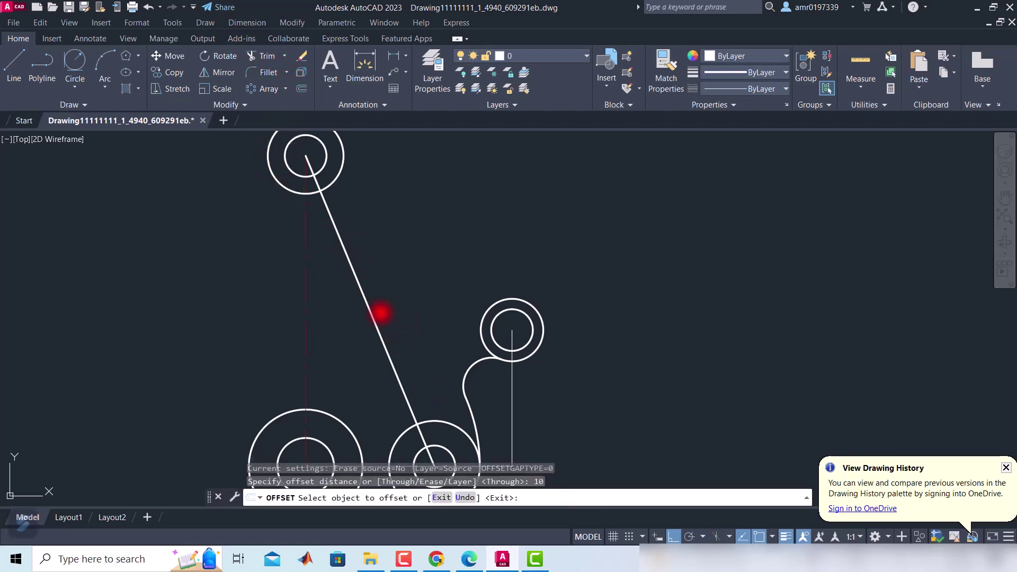
pyautogui.click(367, 306)
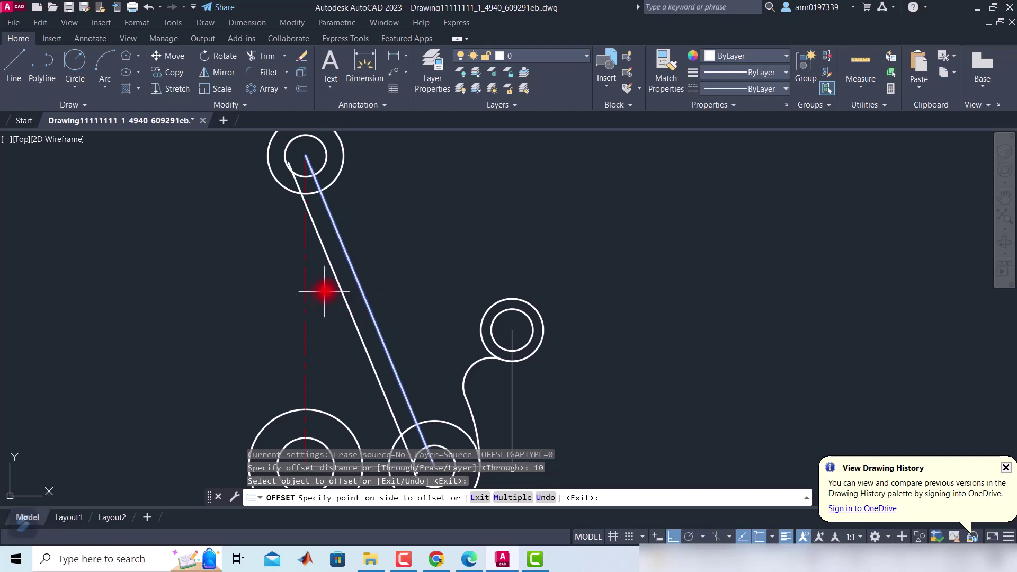
pyautogui.press('Escape')
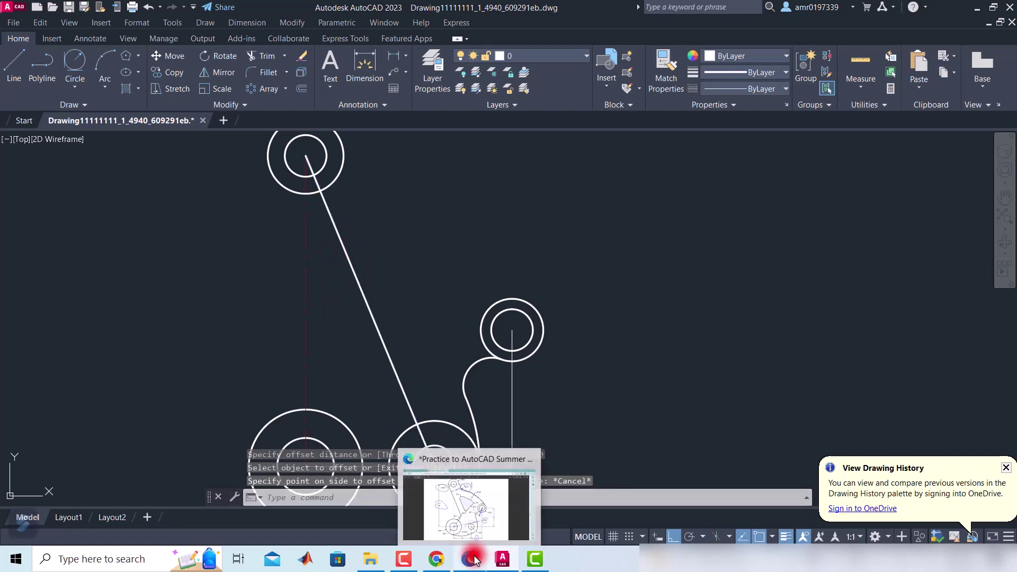
# Start a radius dimension on the top boss's outer circle, then cancel it.
pyautogui.moveTo(434, 250); pyautogui.dragTo(456, 352, button='middle')
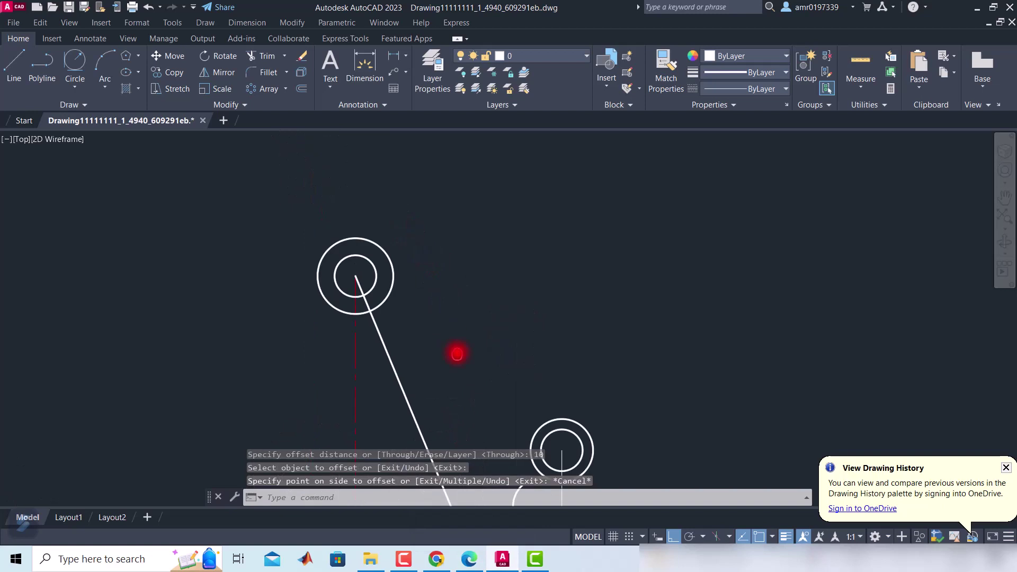
pyautogui.click(405, 56)
pyautogui.click(422, 188)
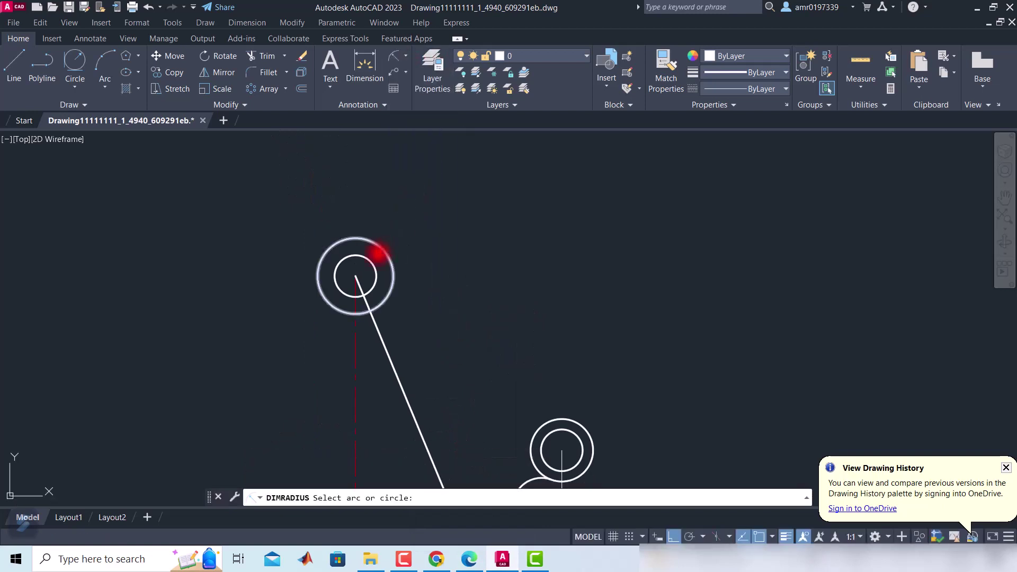
pyautogui.click(380, 250)
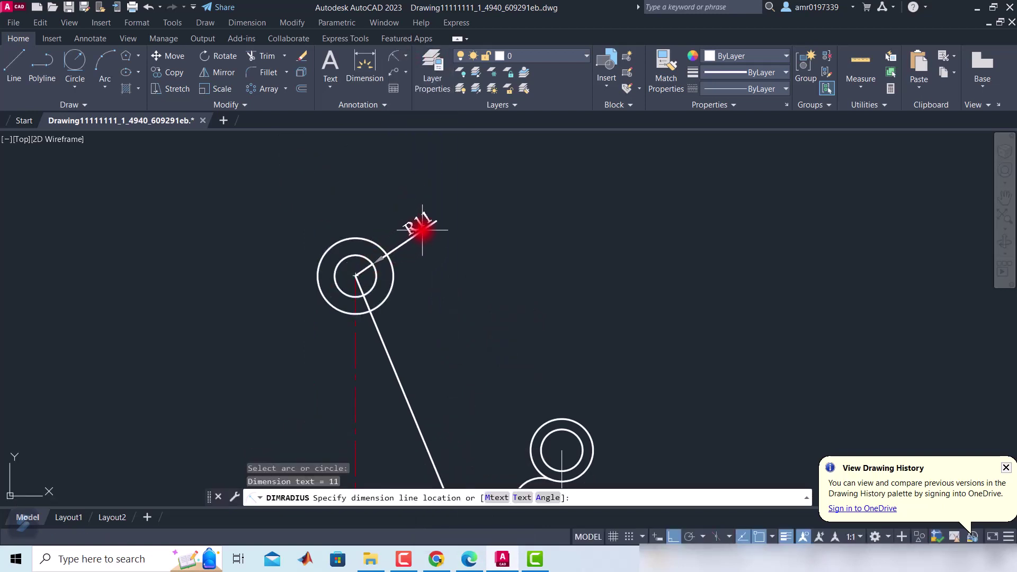
pyautogui.press('Escape')
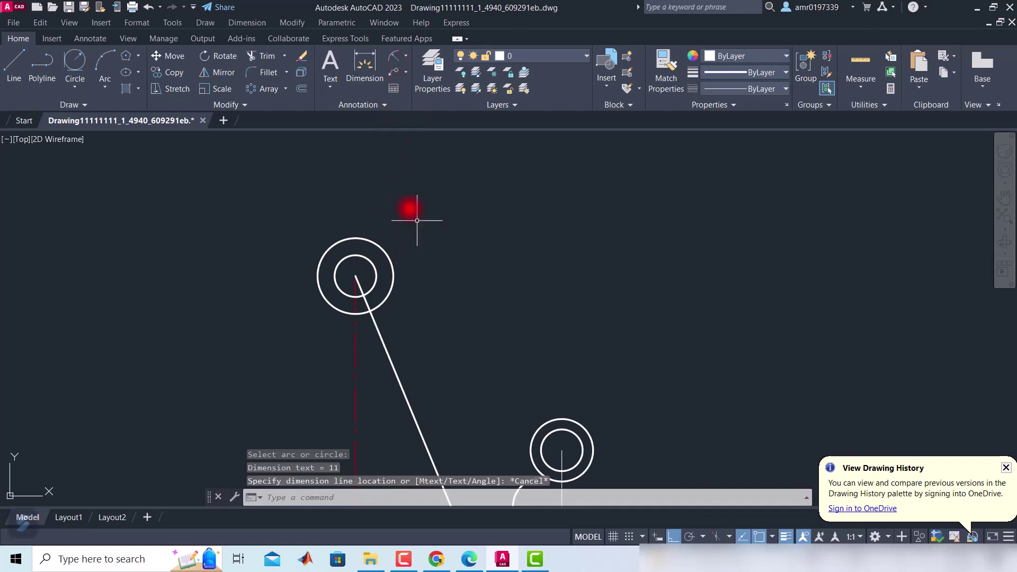
# Offset the slanted centre line 20 units to its left.
pyautogui.scroll(-4, 417, 220)
pyautogui.scroll(2, 391, 228)
pyautogui.scroll(3, 345, 141)
pyautogui.write('o')
pyautogui.press('Return')
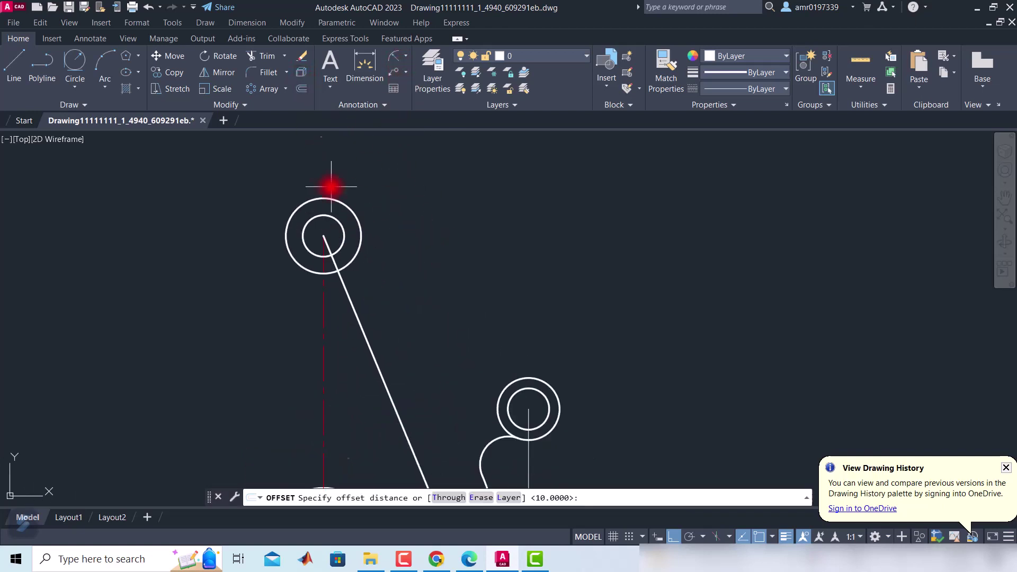
pyautogui.scroll(-2, 331, 186)
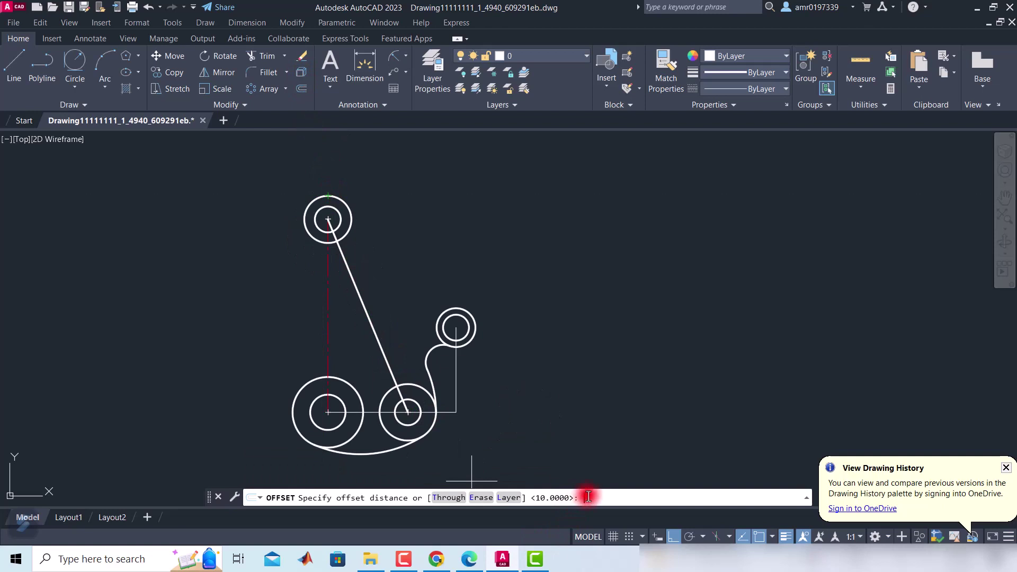
pyautogui.write('20')
pyautogui.press('Return')
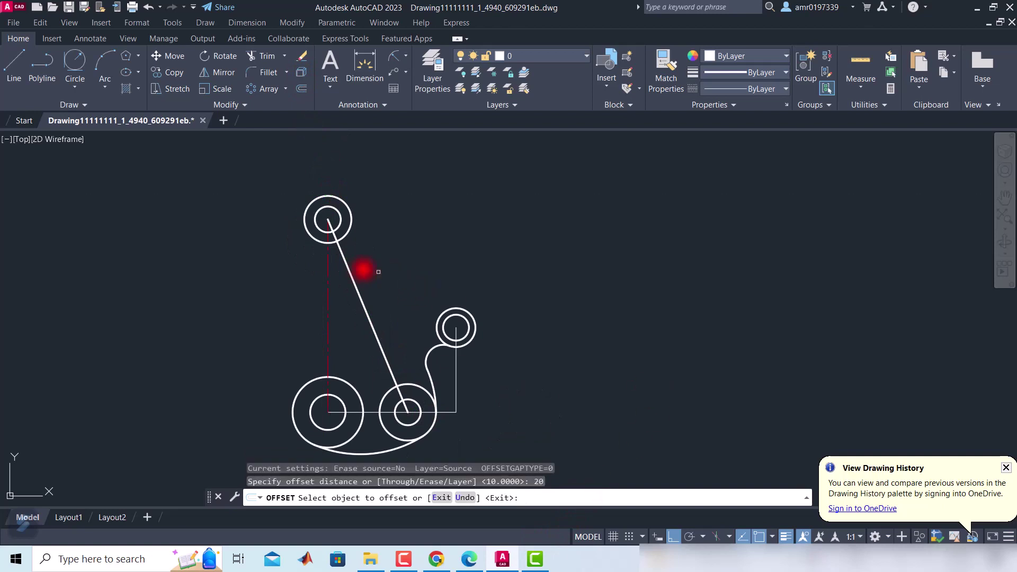
pyautogui.click(347, 268)
pyautogui.click(304, 267)
pyautogui.scroll(3, 291, 245)
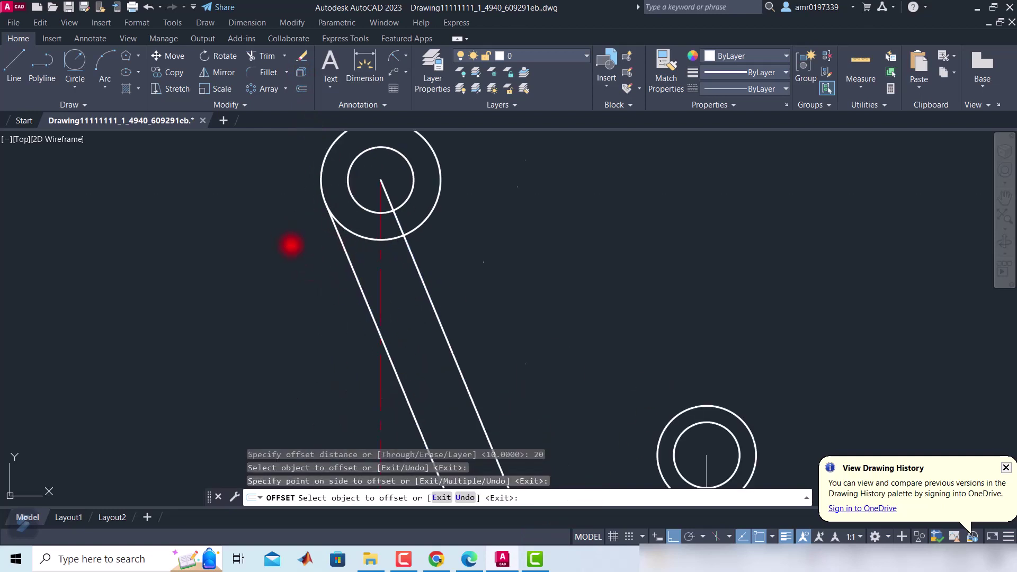
pyautogui.scroll(-1, 297, 245)
pyautogui.moveTo(310, 328); pyautogui.dragTo(297, 193, button='middle')
pyautogui.scroll(2, 302, 186)
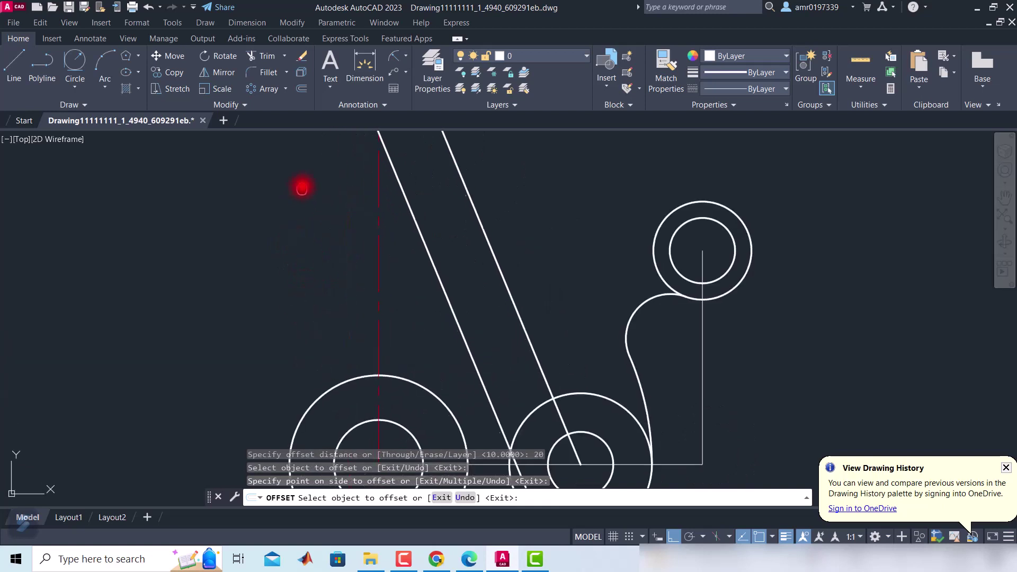
pyautogui.scroll(1, 304, 180)
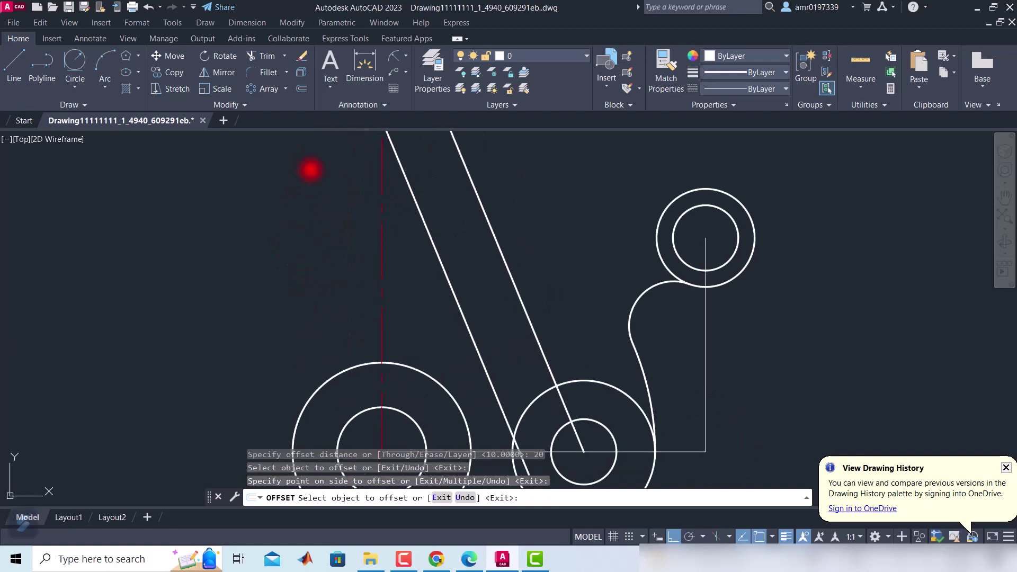
# Fillet the offset line into the left boss with an R15 tangent circle, trimming its upper arc.
pyautogui.click(74, 87)
pyautogui.click(108, 222)
pyautogui.click(410, 364)
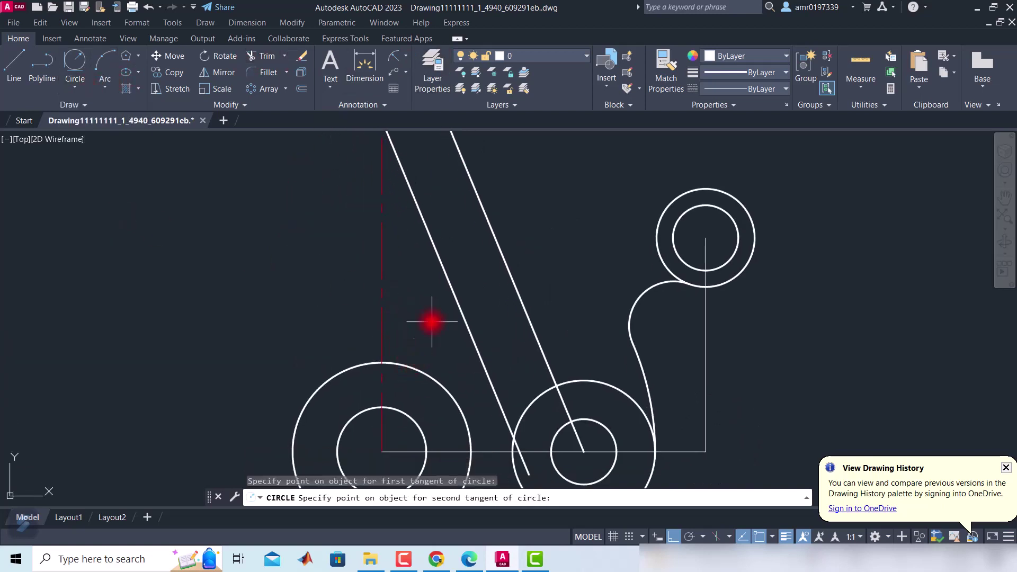
pyautogui.click(443, 260)
pyautogui.write('15')
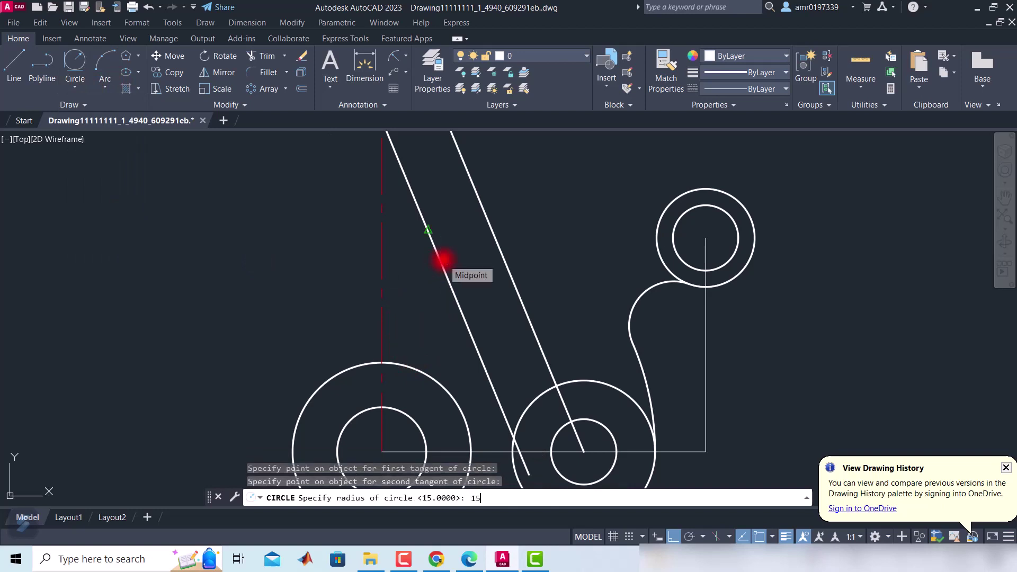
pyautogui.press('Return')
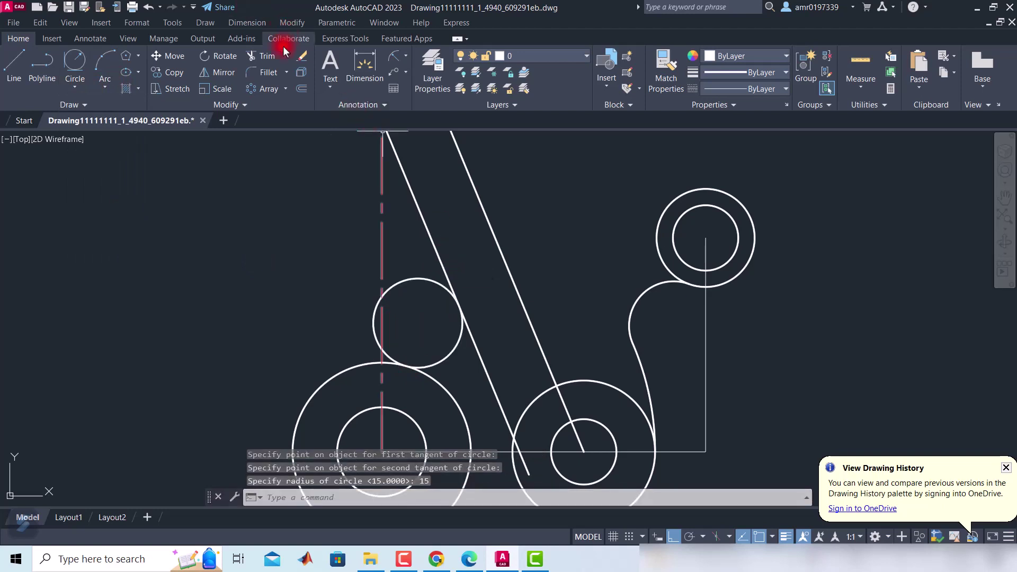
pyautogui.click(262, 55)
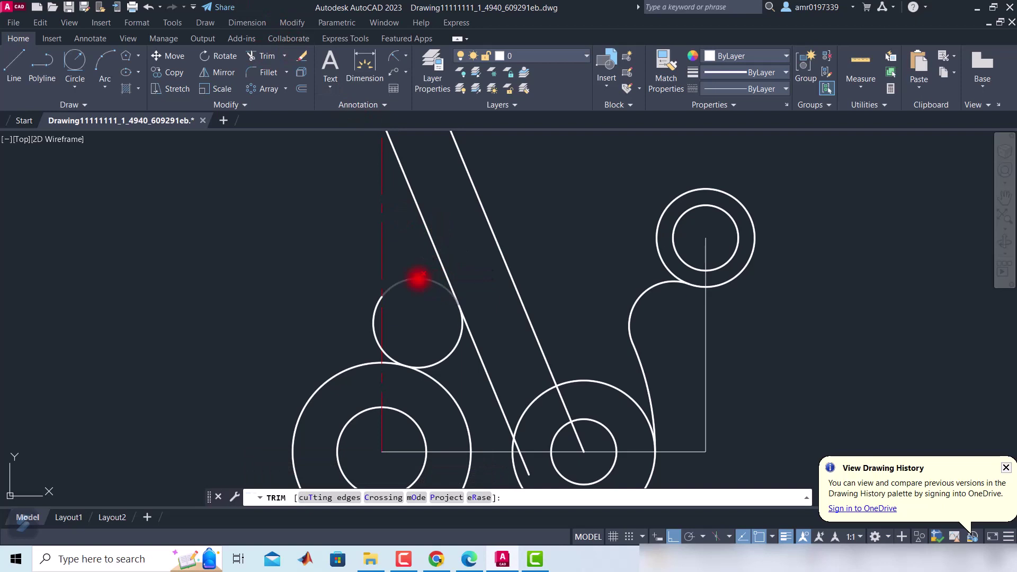
pyautogui.click(418, 278)
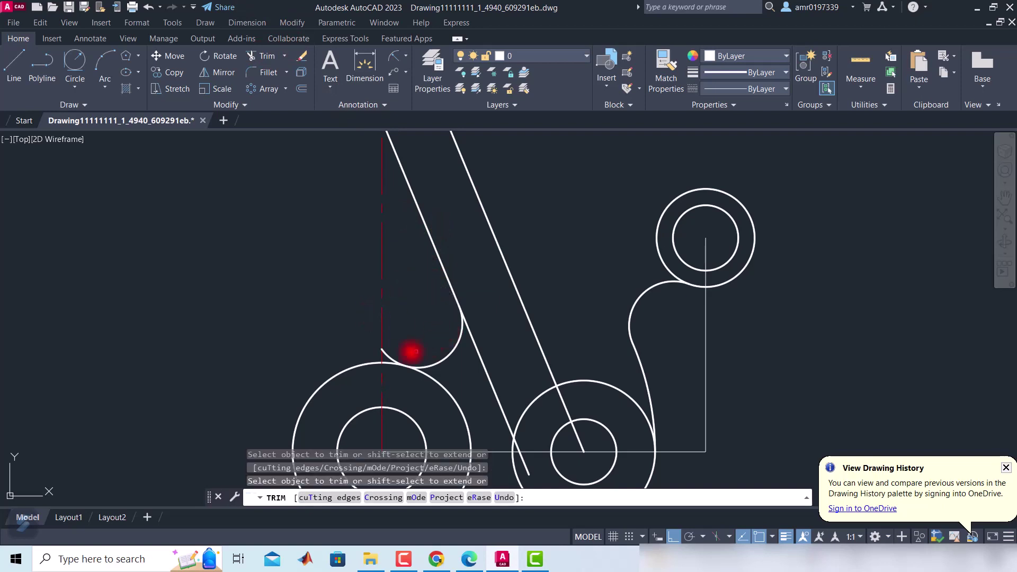
pyautogui.scroll(-2, 394, 289)
pyautogui.scroll(-2, 411, 277)
pyautogui.press('Escape')
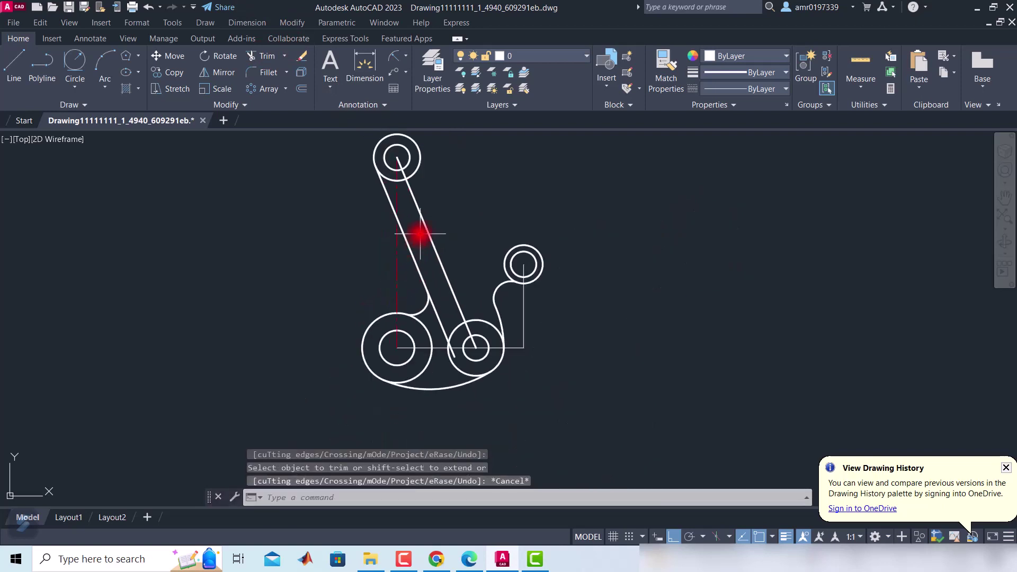
# Move the original slanted centre-to-centre line onto the center layer.
pyautogui.click(426, 232)
pyautogui.click(542, 53)
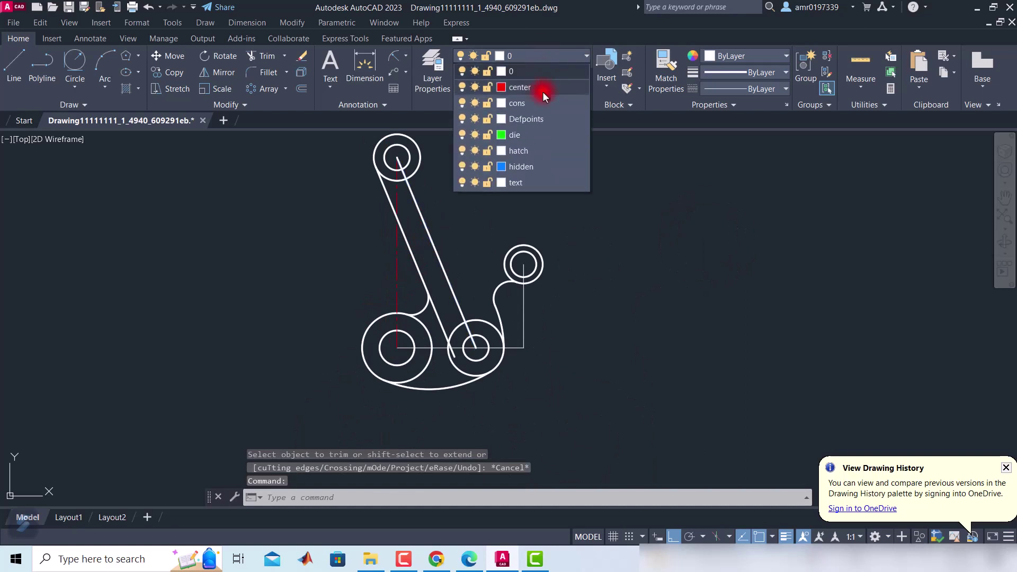
pyautogui.click(532, 94)
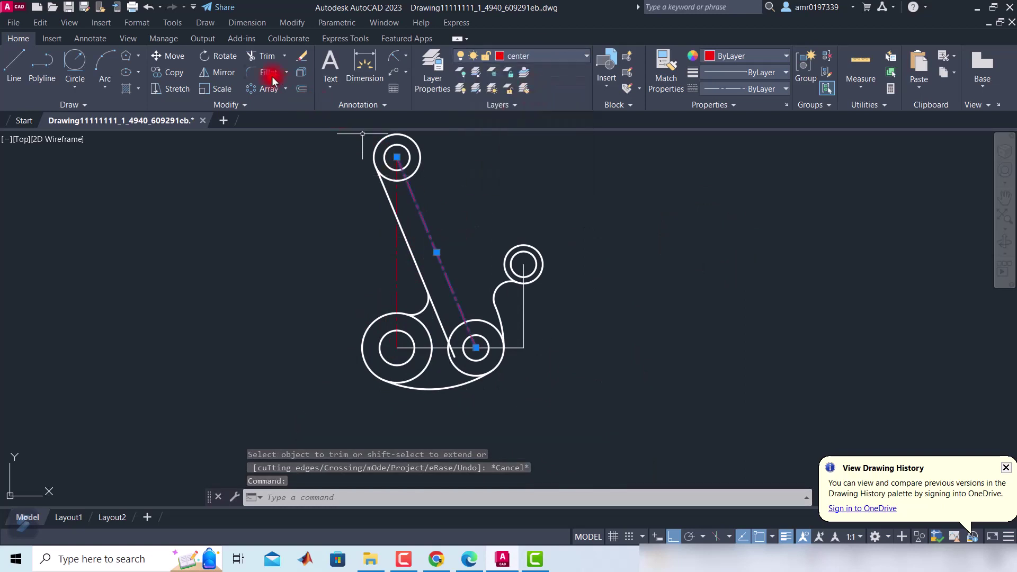
# Trim the leftover piece near the lower bosses and check the reference PDF.
pyautogui.click(267, 60)
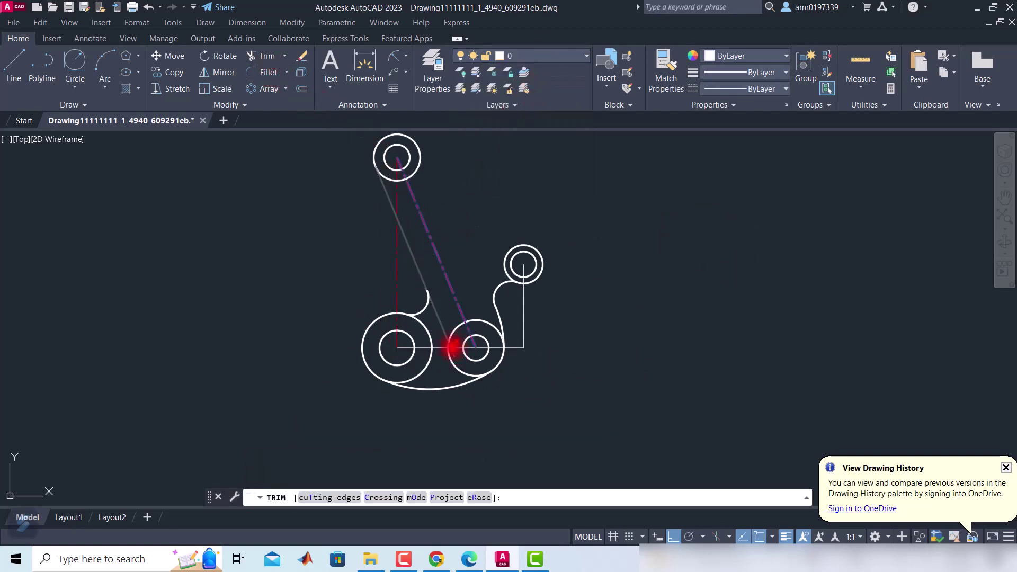
pyautogui.click(453, 347)
pyautogui.press('Escape')
pyautogui.click(279, 66)
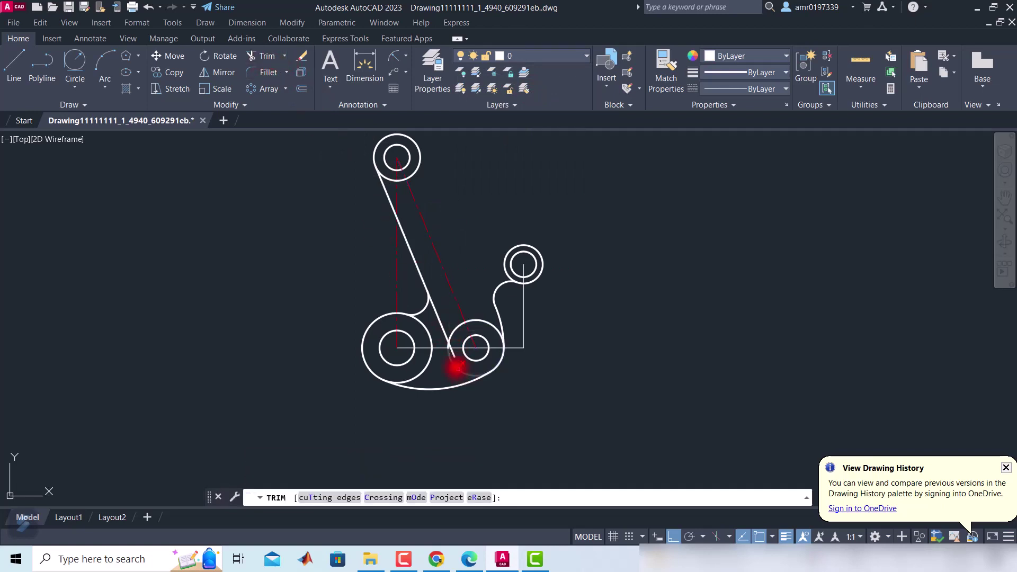
pyautogui.click(455, 356)
pyautogui.scroll(2, 454, 352)
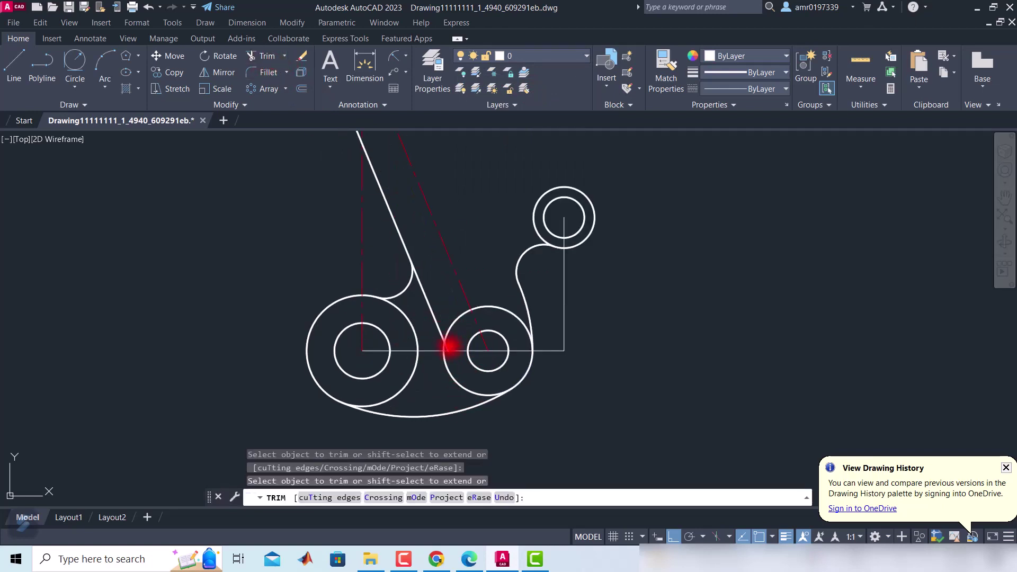
pyautogui.scroll(-2, 466, 225)
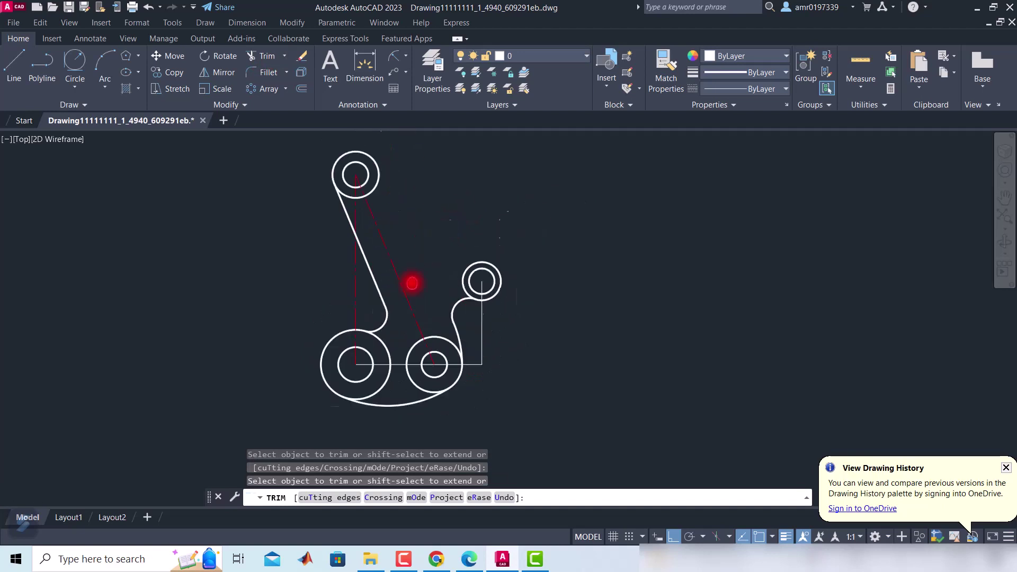
pyautogui.moveTo(467, 225); pyautogui.dragTo(396, 335, button='middle')
pyautogui.scroll(2, 395, 334)
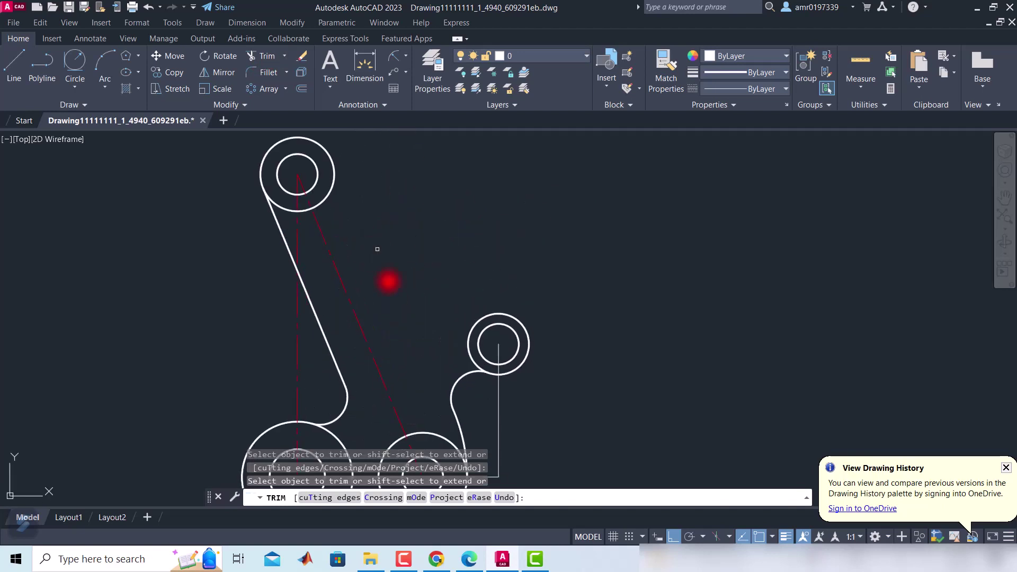
pyautogui.click(469, 559)
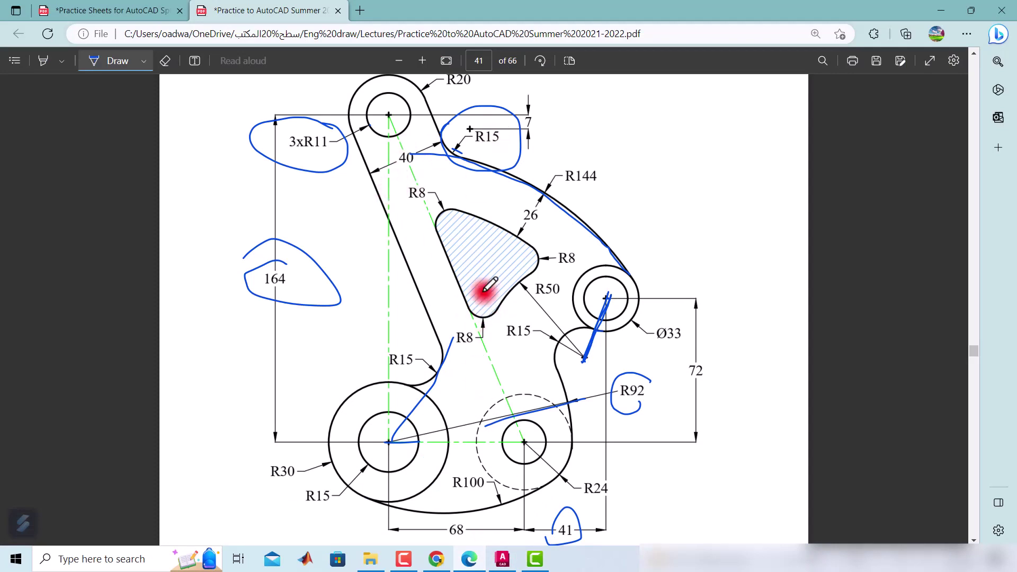
pyautogui.click(501, 558)
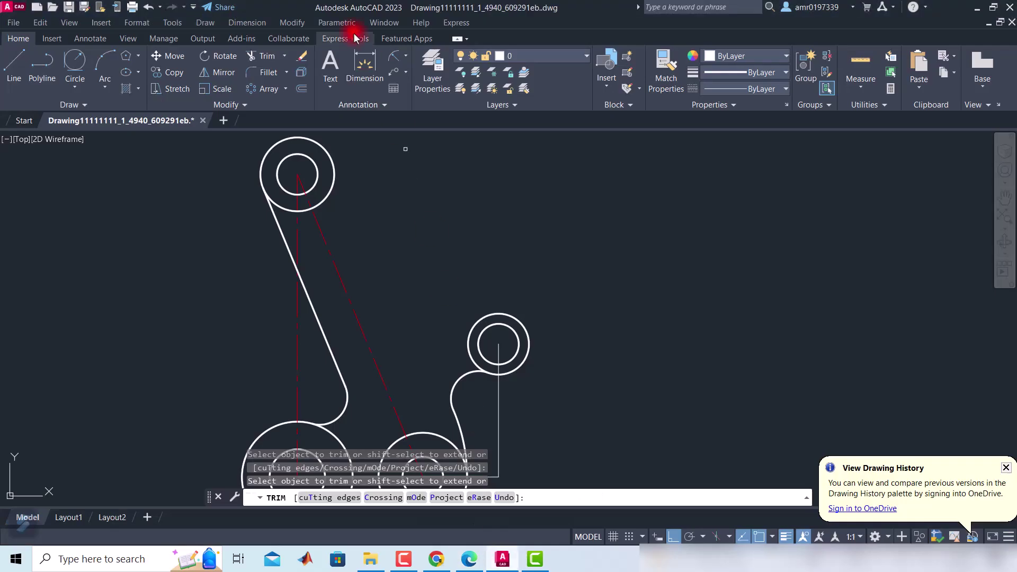
# Offset the left slanted link edge 40 units to the right, then bring up the practice sheet.
pyautogui.click(303, 91)
pyautogui.write('40')
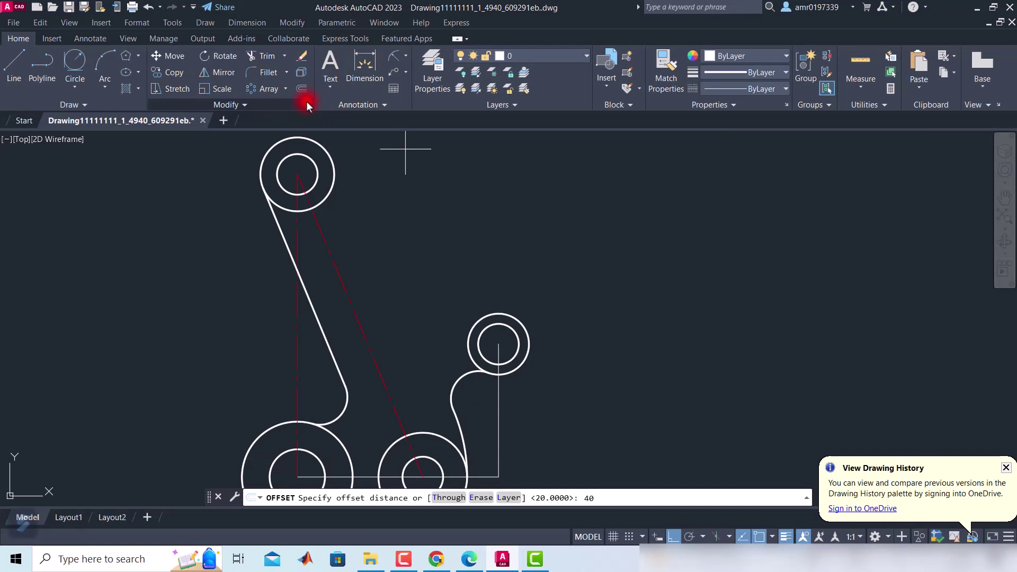
pyautogui.press('Return')
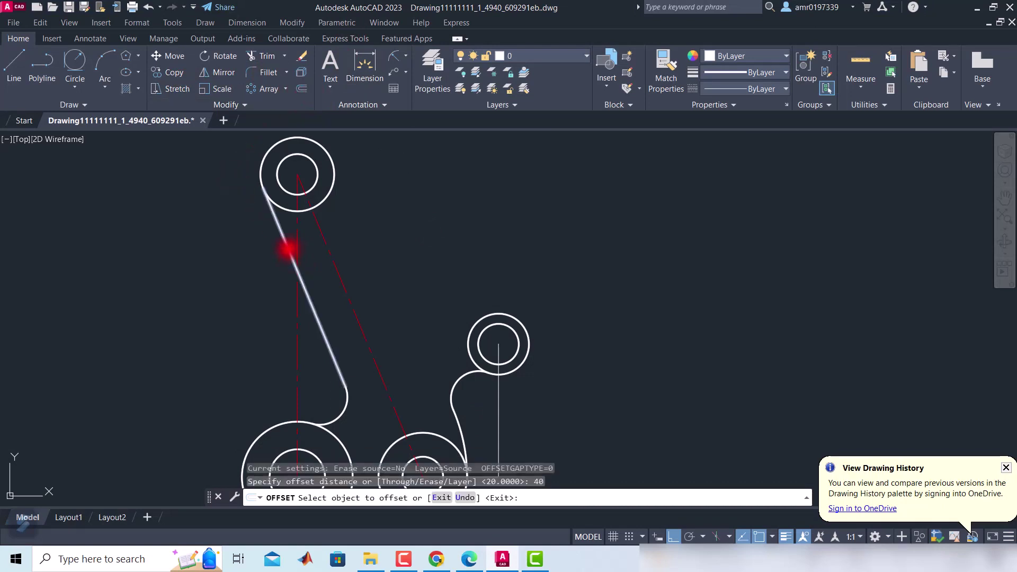
pyautogui.click(285, 241)
pyautogui.click(371, 206)
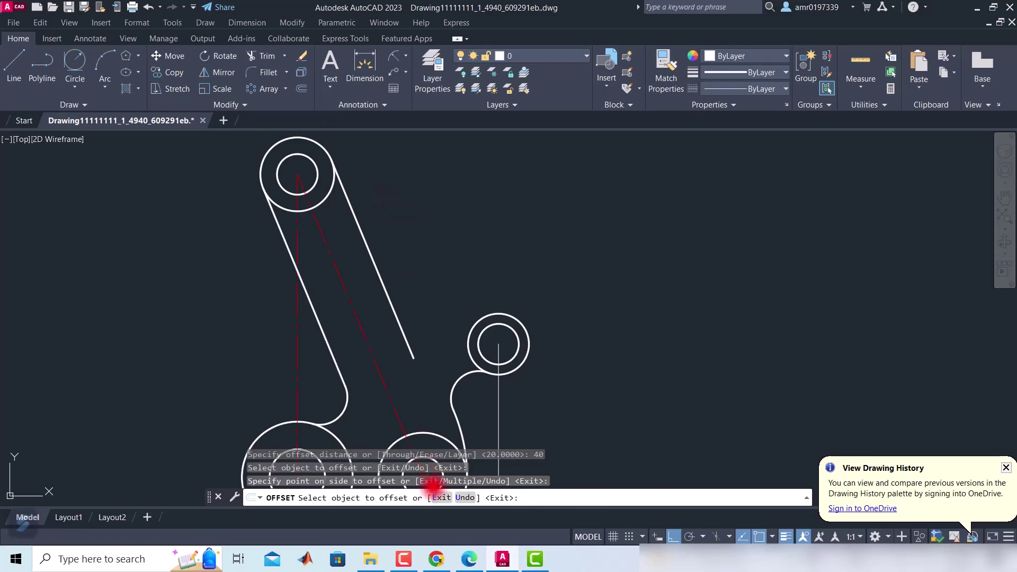
pyautogui.click(469, 559)
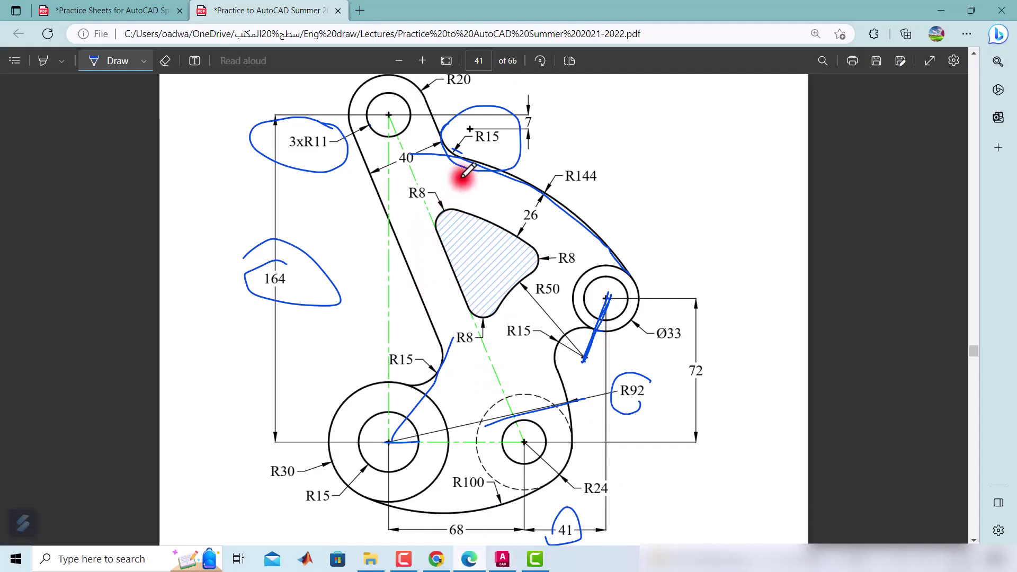
# Scroll up the reference PDF to check the bracket, ending back in AutoCAD.
pyautogui.scroll(2, 482, 222)
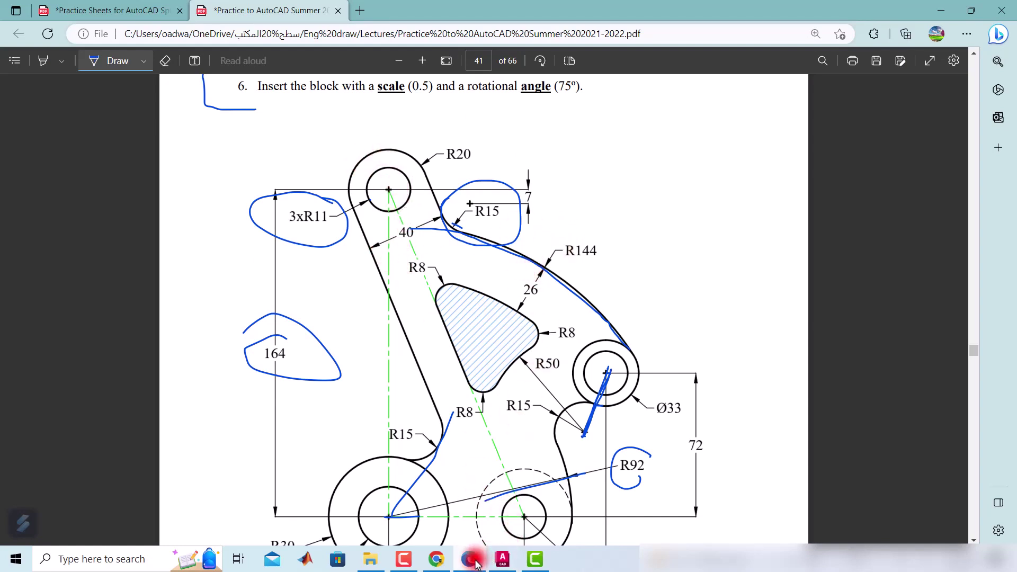
pyautogui.click(494, 558)
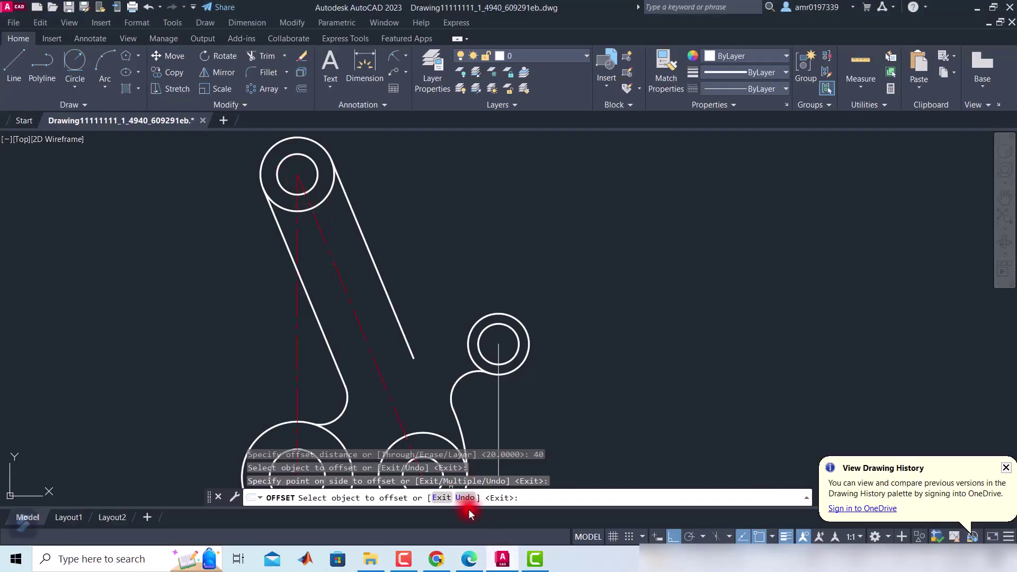
pyautogui.click(478, 563)
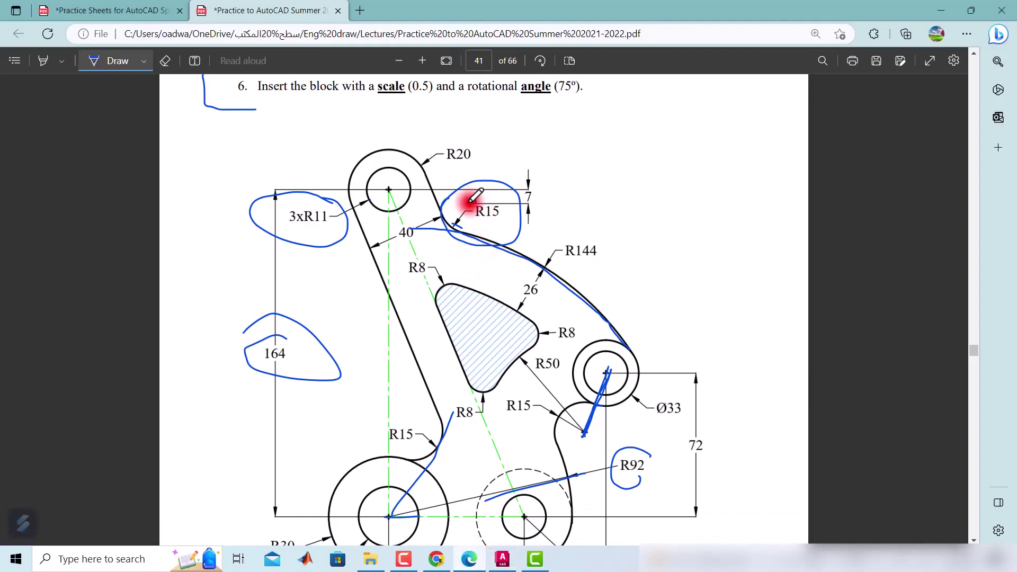
pyautogui.click(501, 559)
# Make cons the current layer and zoom in on the upper boss.
pyautogui.click(539, 55)
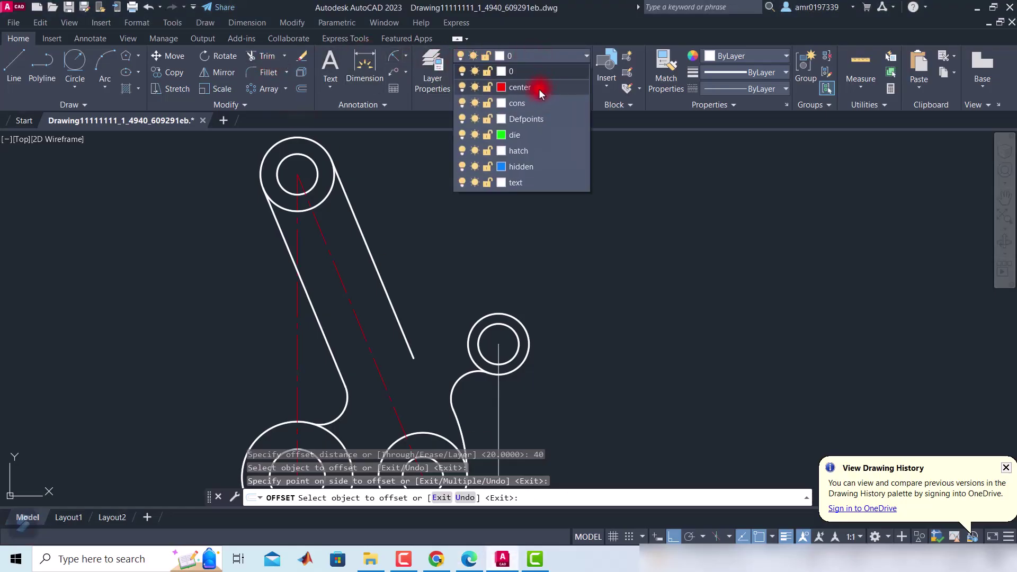
pyautogui.click(525, 89)
pyautogui.scroll(4, 361, 183)
pyautogui.scroll(2, 178, 193)
pyautogui.scroll(-2, 191, 195)
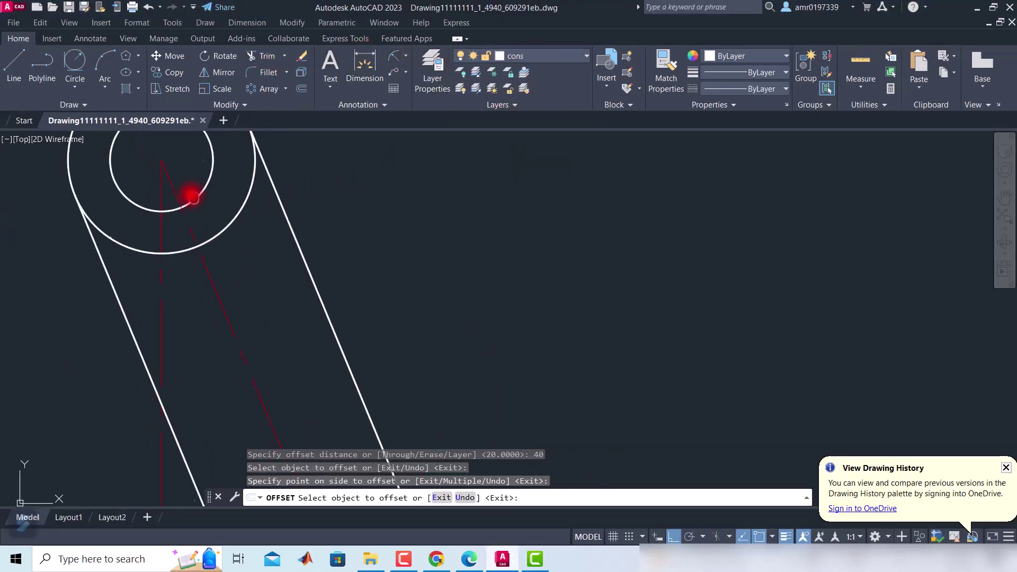
pyautogui.moveTo(190, 195); pyautogui.dragTo(280, 238, button='middle')
# Draw a line 7 units down from the top boss centre, then horizontally right.
pyautogui.click(21, 66)
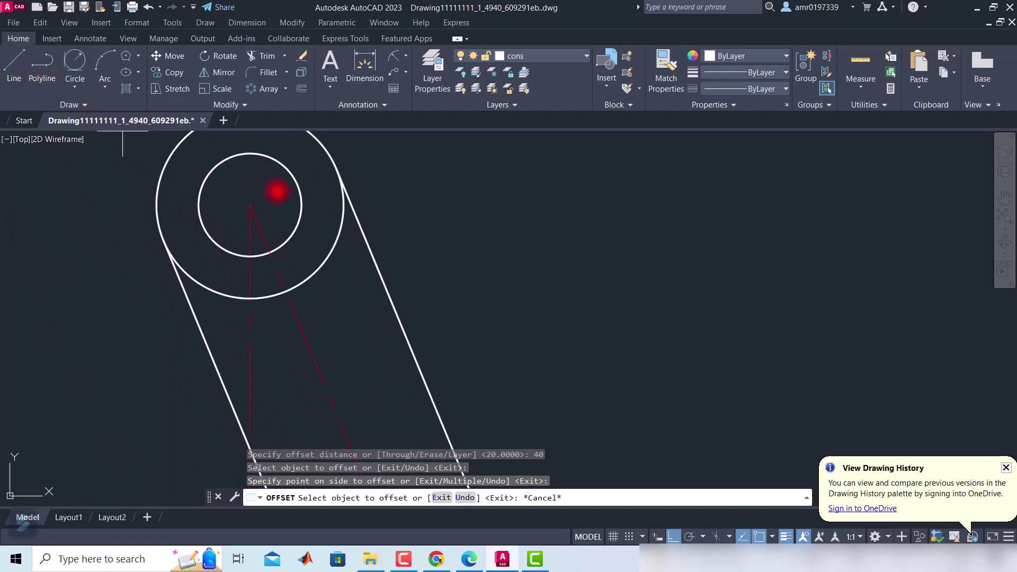
pyautogui.click(250, 205)
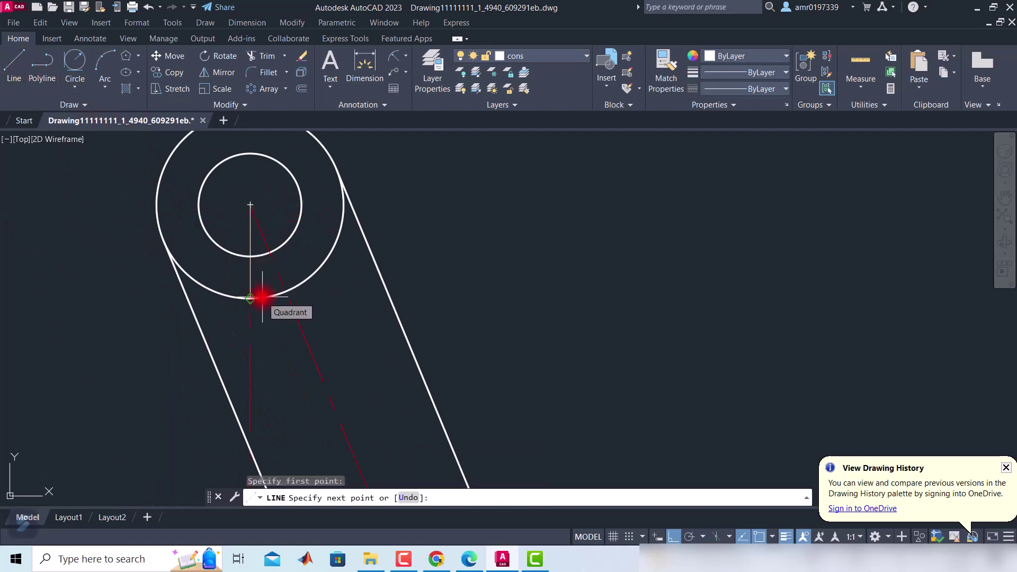
pyautogui.write('7')
pyautogui.press('Return')
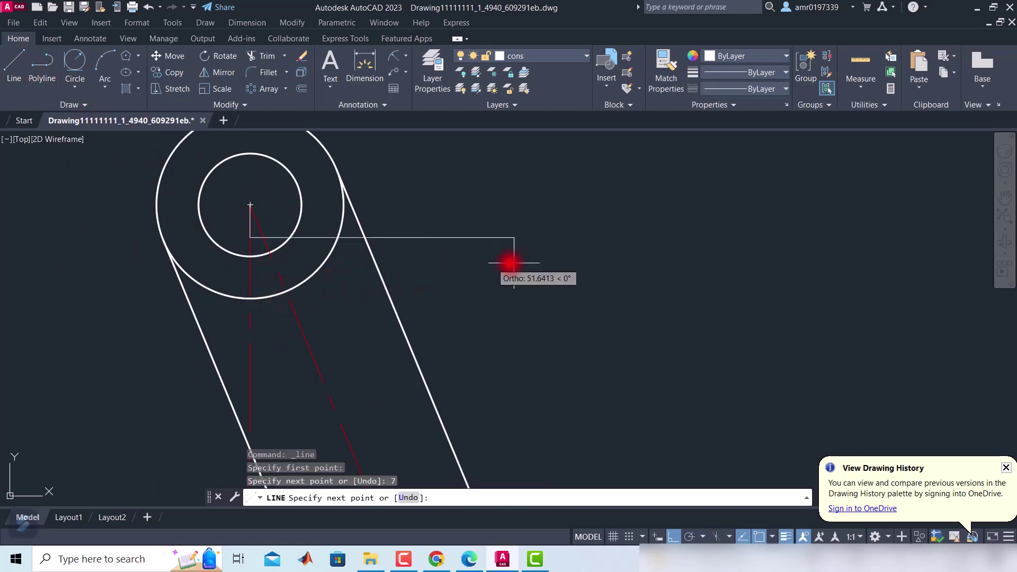
pyautogui.scroll(-2, 593, 255)
pyautogui.click(625, 253)
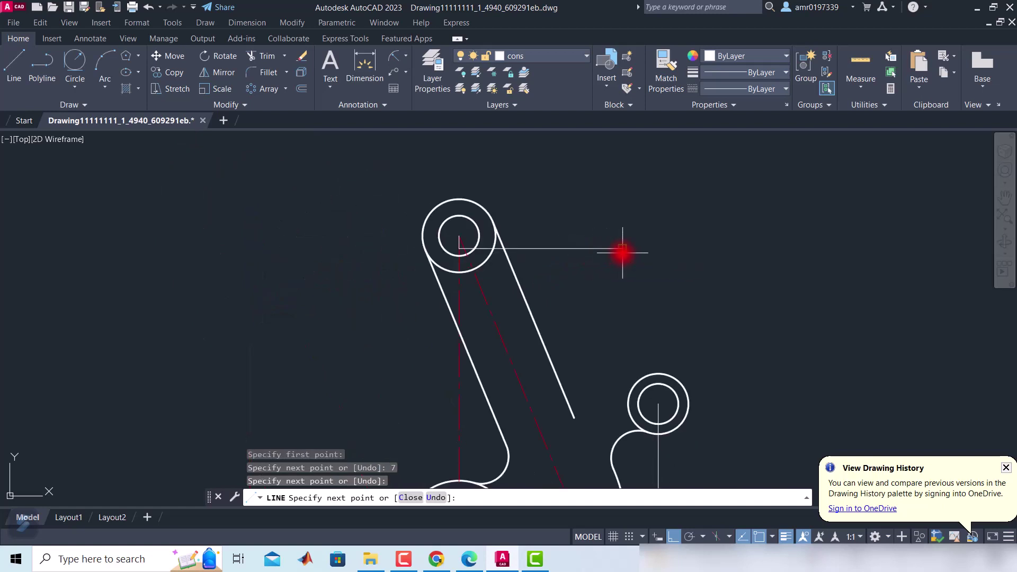
pyautogui.press('Escape')
pyautogui.scroll(2, 467, 249)
pyautogui.scroll(2, 551, 225)
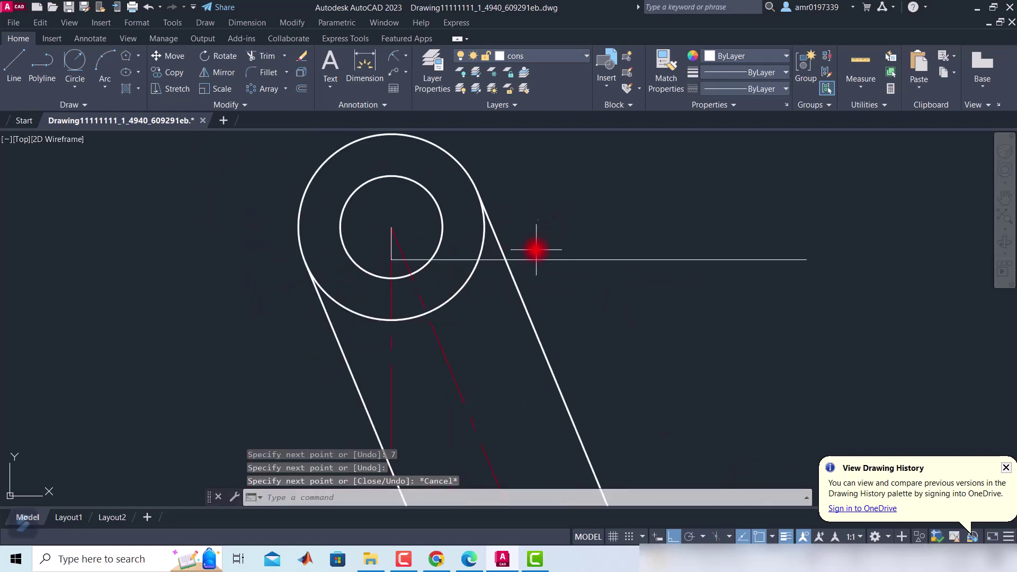
pyautogui.click(471, 561)
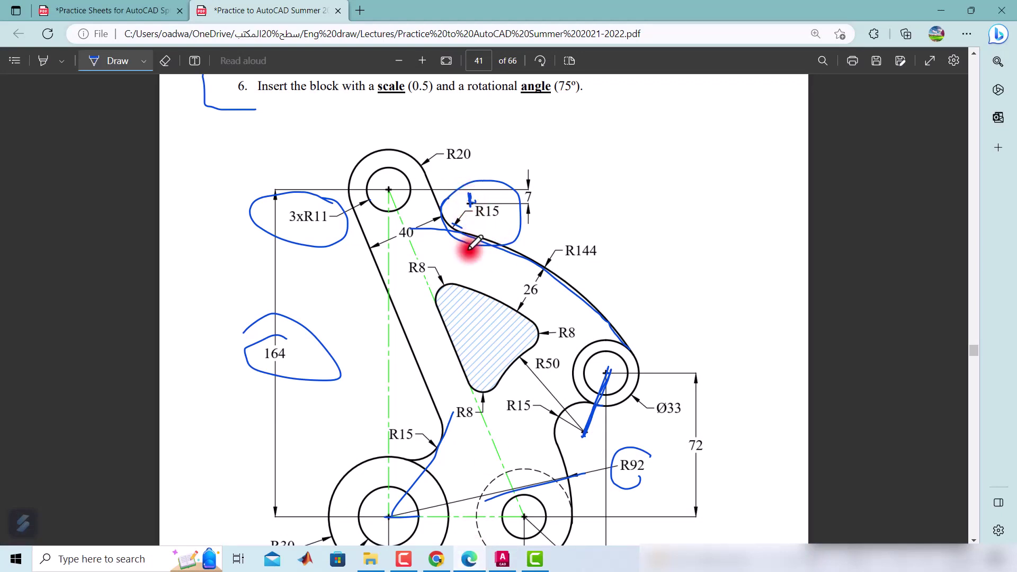
# Ink a mark near R15 and a horizontal blue guide through the R15 loop, then return to AutoCAD.
pyautogui.moveTo(469, 195); pyautogui.dragTo(471, 205)
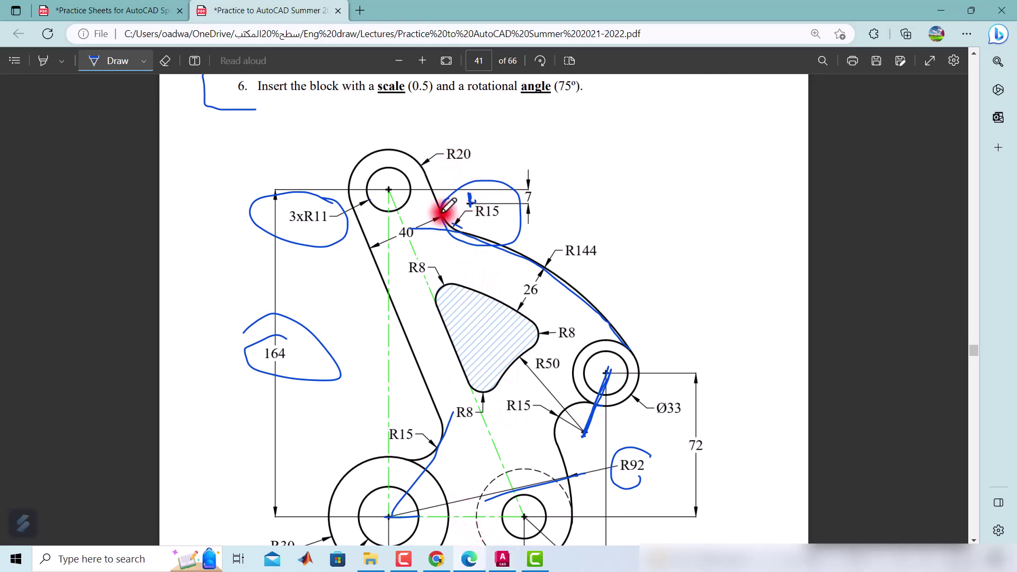
pyautogui.moveTo(409, 231); pyautogui.dragTo(578, 231)
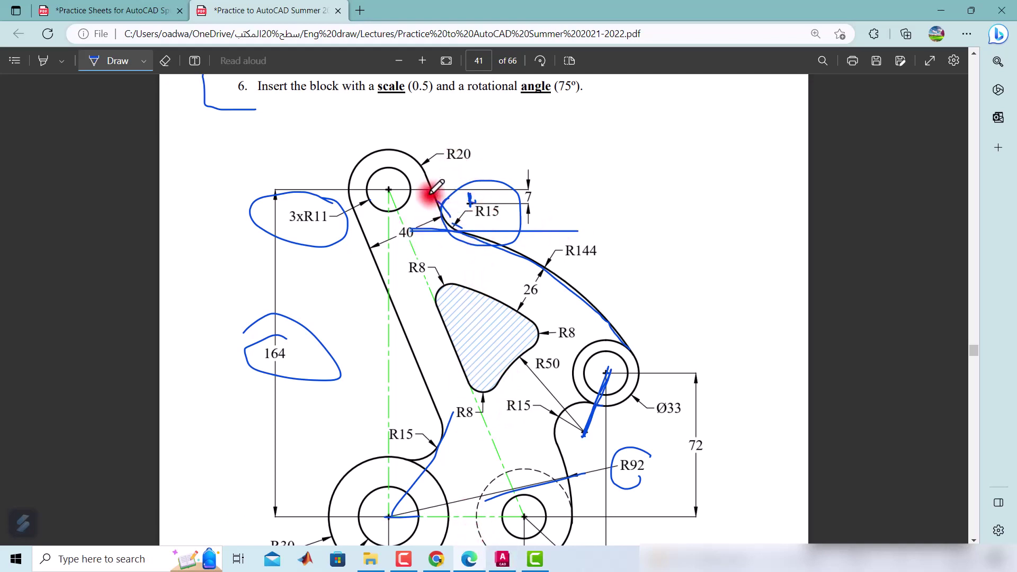
pyautogui.click(503, 562)
# Offset the horizontal construction line 15 units downward.
pyautogui.click(302, 89)
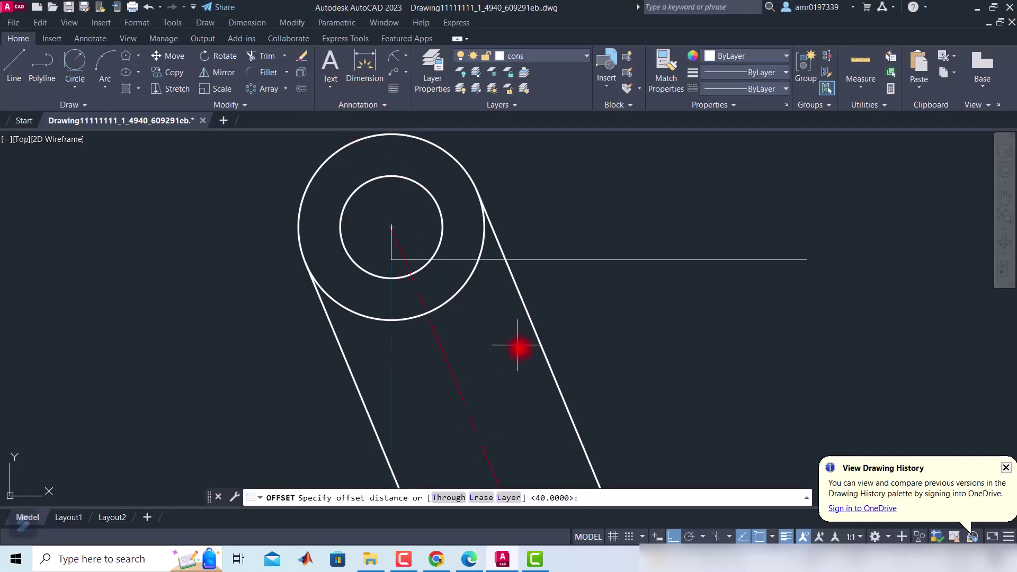
pyautogui.write('15')
pyautogui.press('Return')
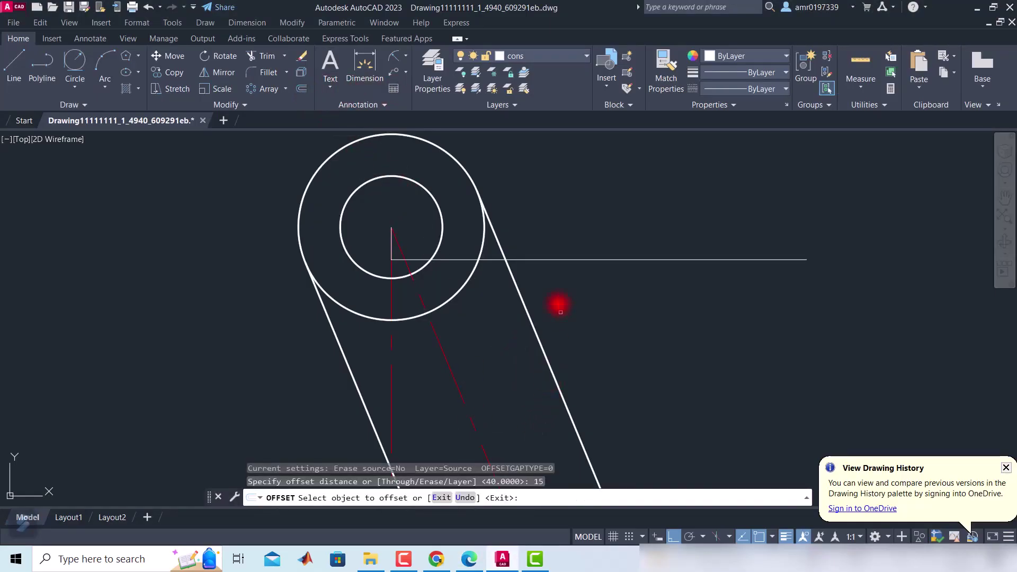
pyautogui.click(559, 261)
pyautogui.click(555, 286)
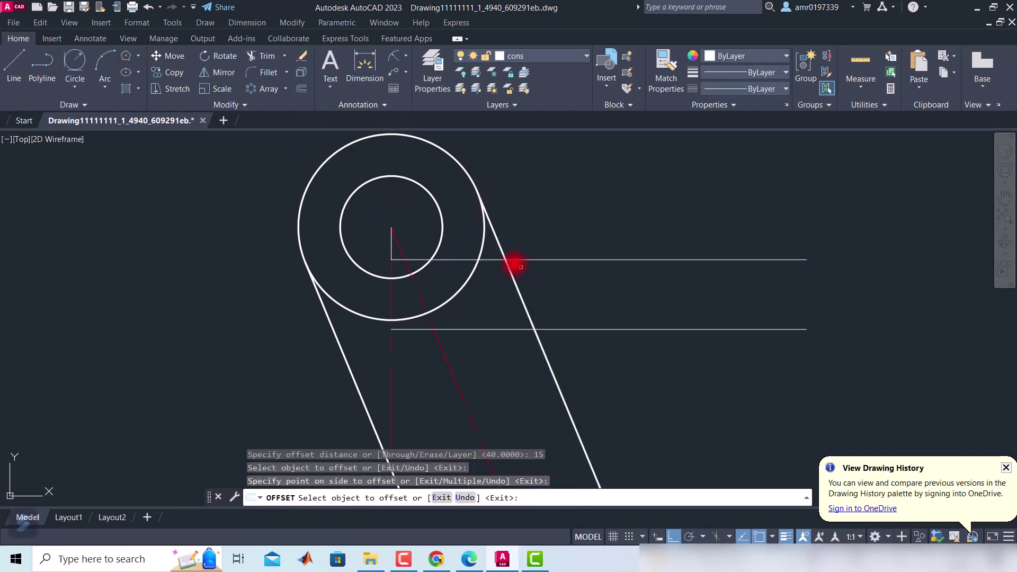
# Draw an R15 circle tangent to the right slanted edge and the lower horizontal line.
pyautogui.click(81, 90)
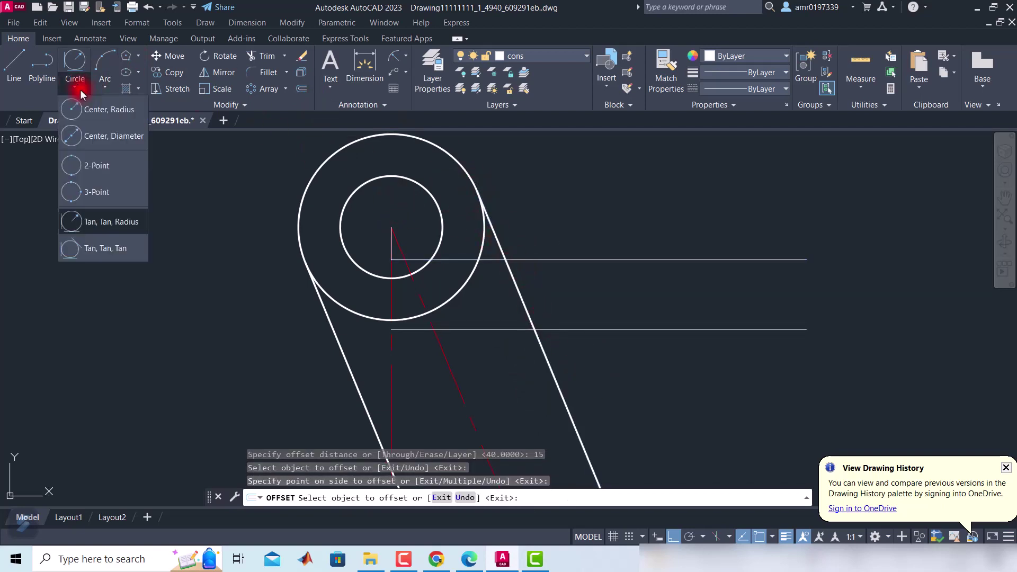
pyautogui.click(96, 222)
pyautogui.click(518, 287)
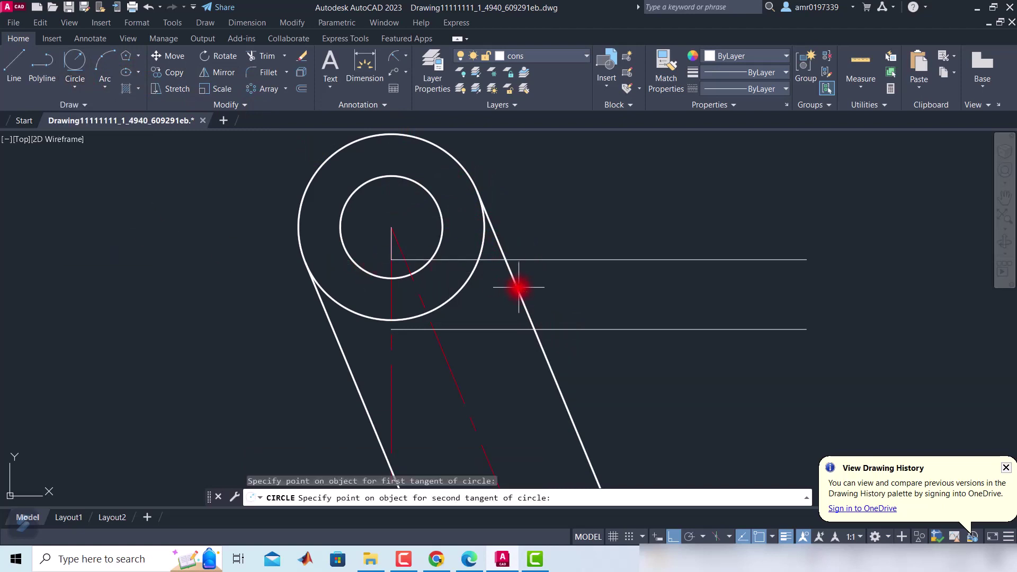
pyautogui.click(592, 329)
pyautogui.write('15')
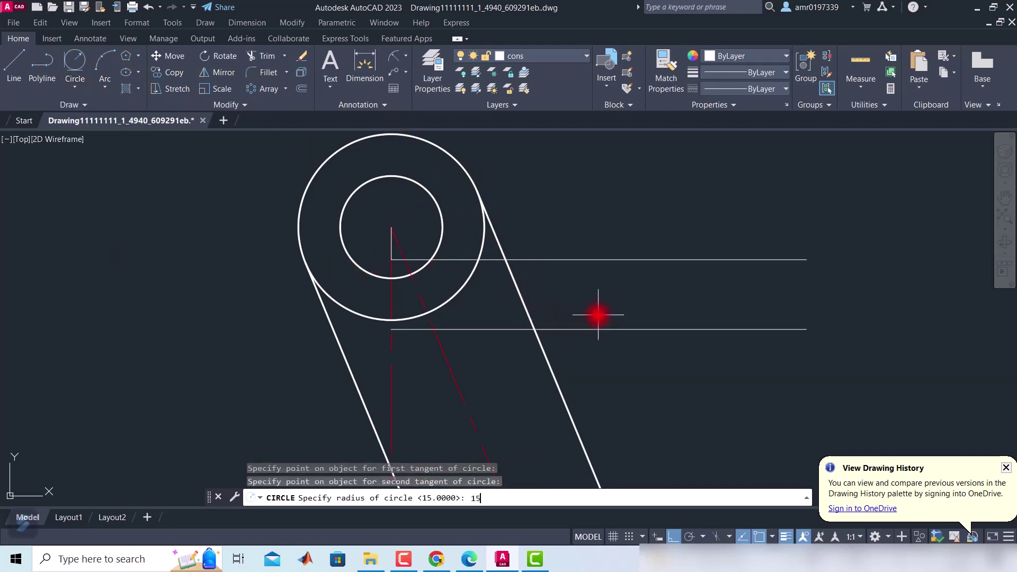
pyautogui.press('Return')
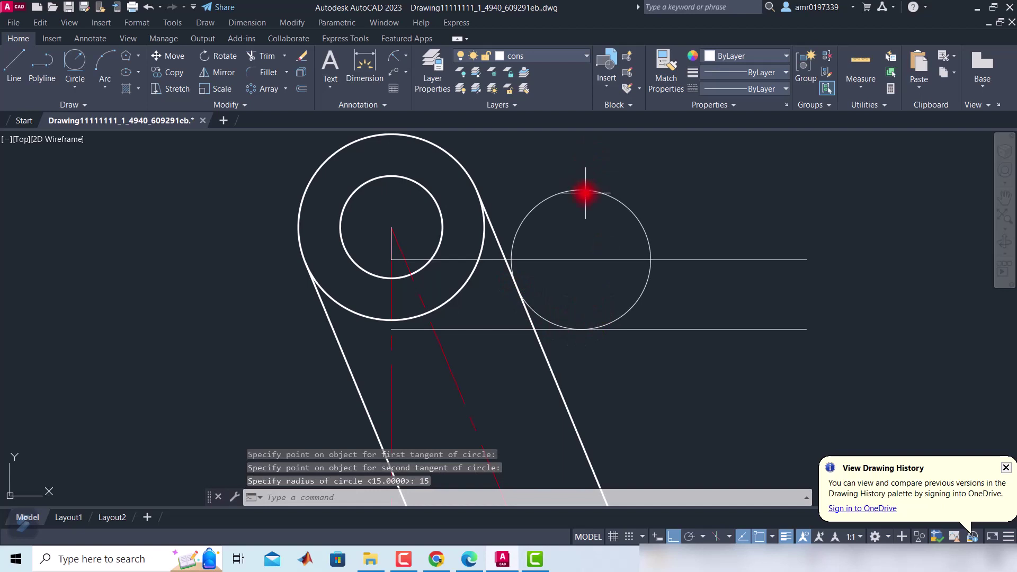
# Move the new R15 tangent circle onto layer 0.
pyautogui.click(586, 192)
pyautogui.click(585, 190)
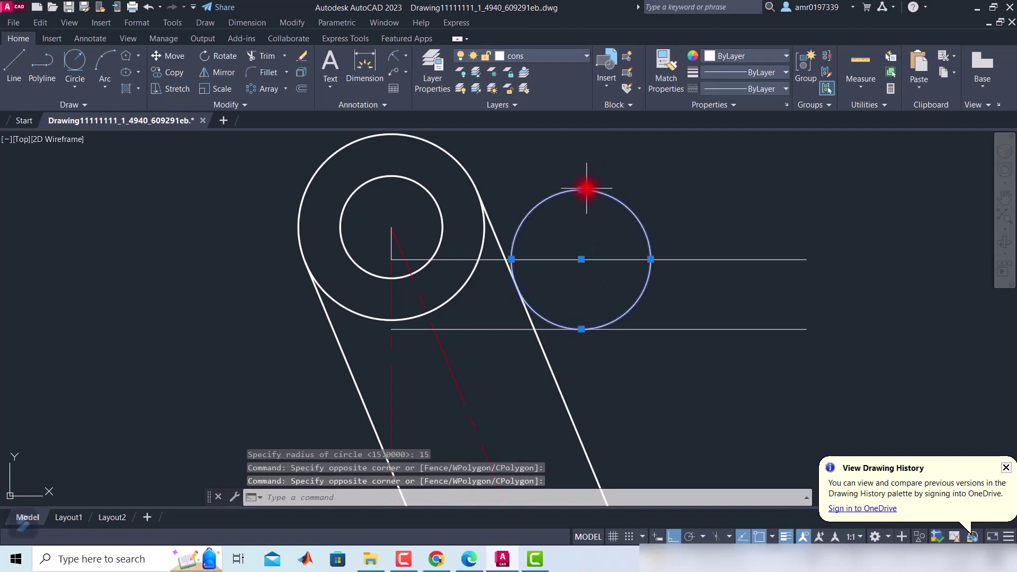
pyautogui.click(549, 55)
pyautogui.click(545, 78)
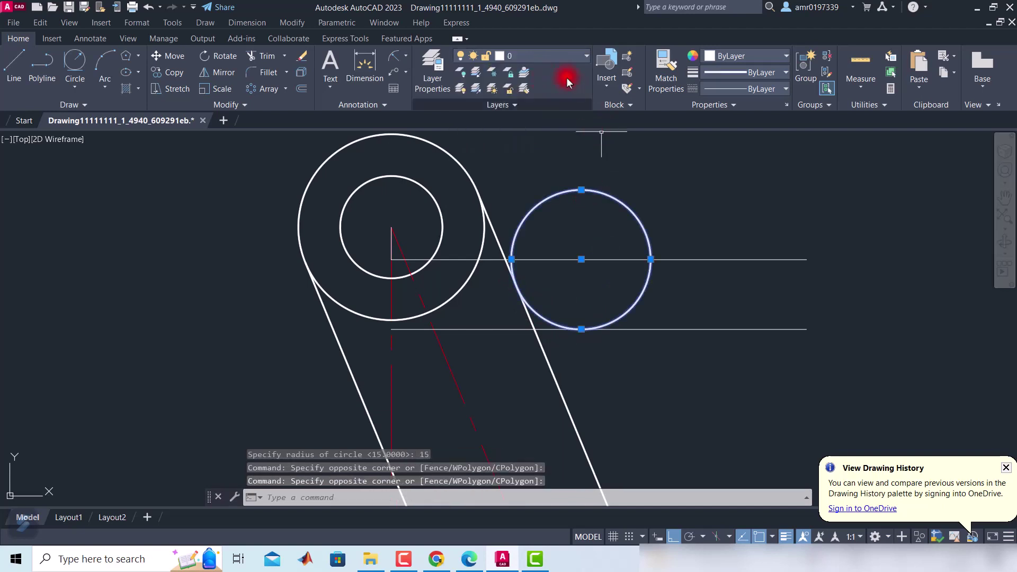
pyautogui.click(550, 59)
pyautogui.click(531, 72)
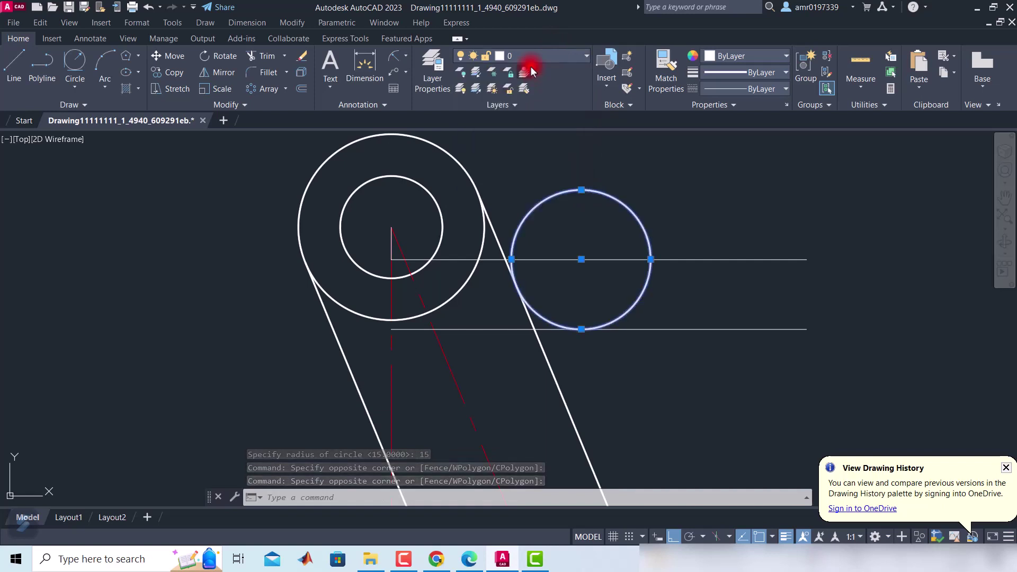
pyautogui.press('Escape')
# Turn off the cons construction layer and check the PDF reference.
pyautogui.click(552, 56)
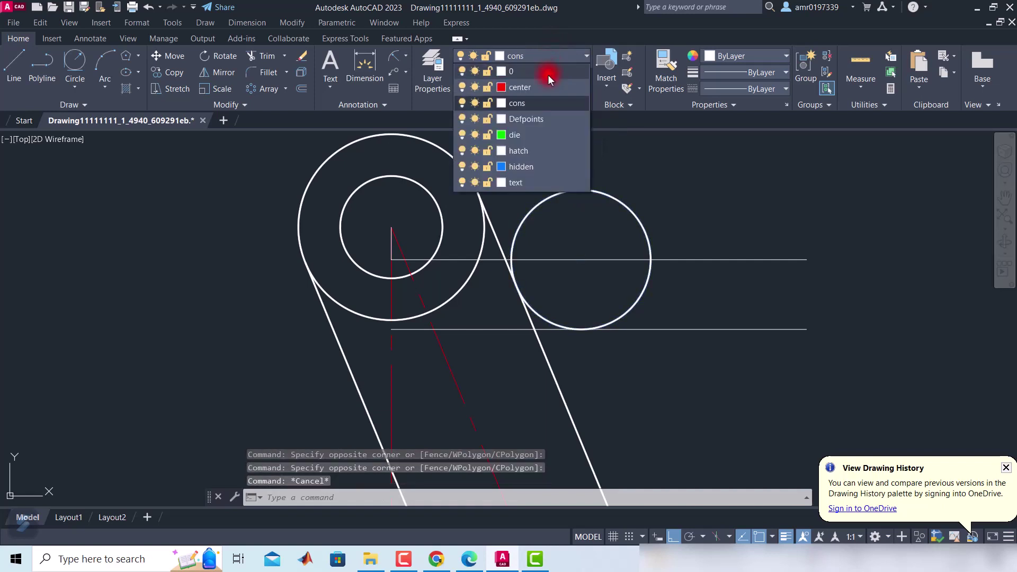
pyautogui.click(462, 104)
pyautogui.scroll(-5, 511, 233)
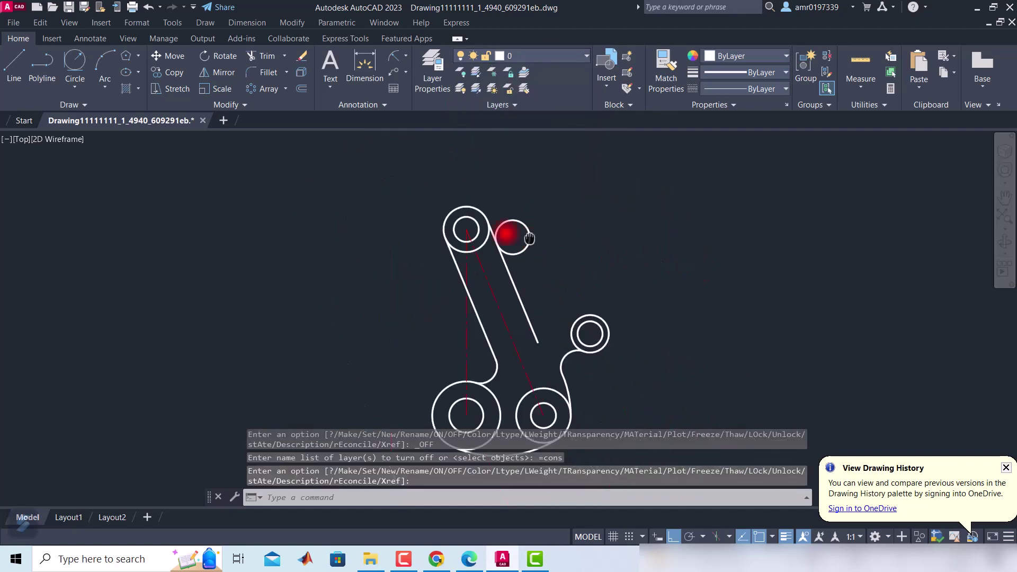
pyautogui.scroll(2, 447, 243)
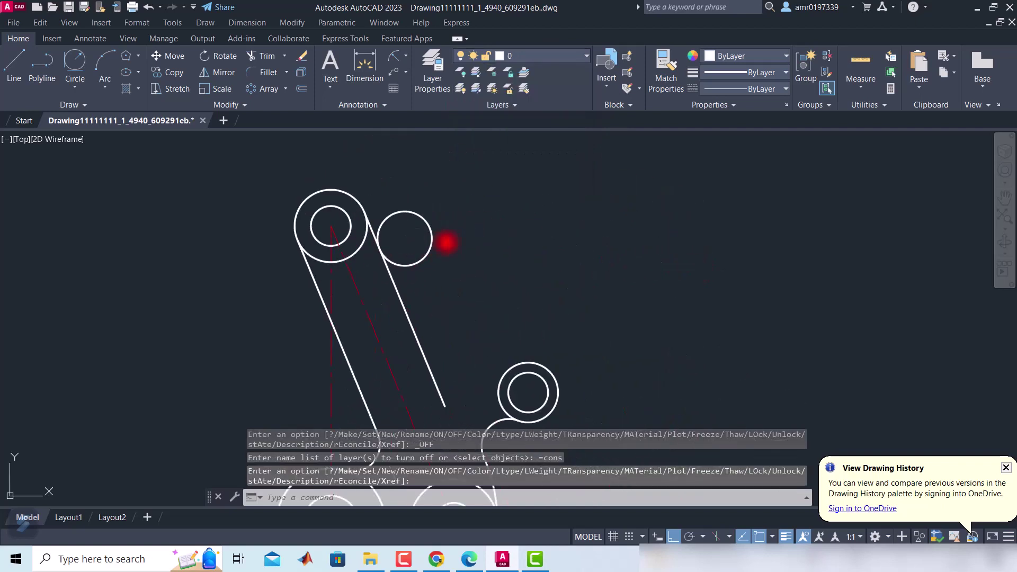
pyautogui.click(477, 563)
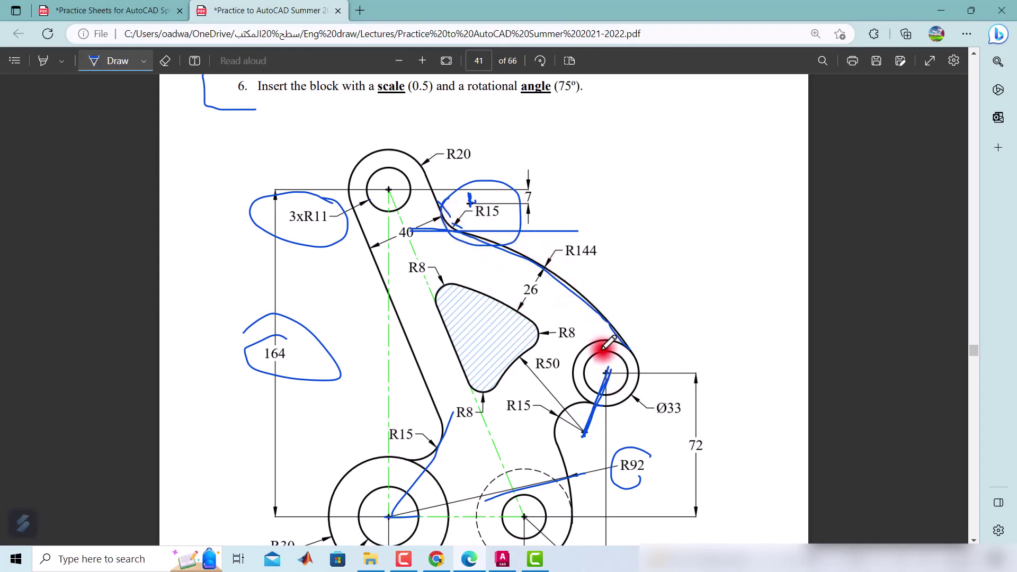
# Draw an R144 circle tangent to the upper-right R15 circle and the right-hand Ø33 boss.
pyautogui.click(502, 559)
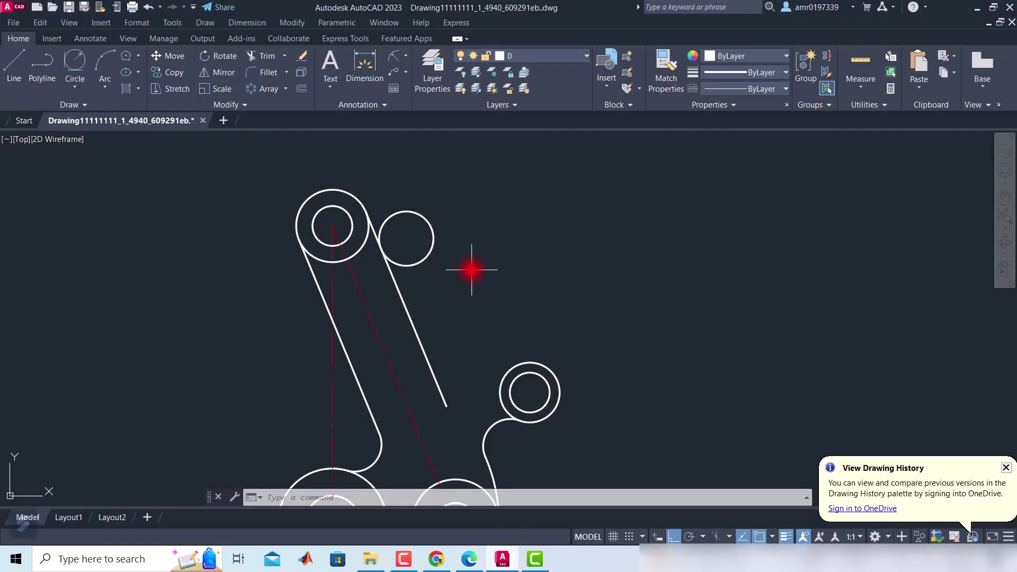
pyautogui.click(84, 86)
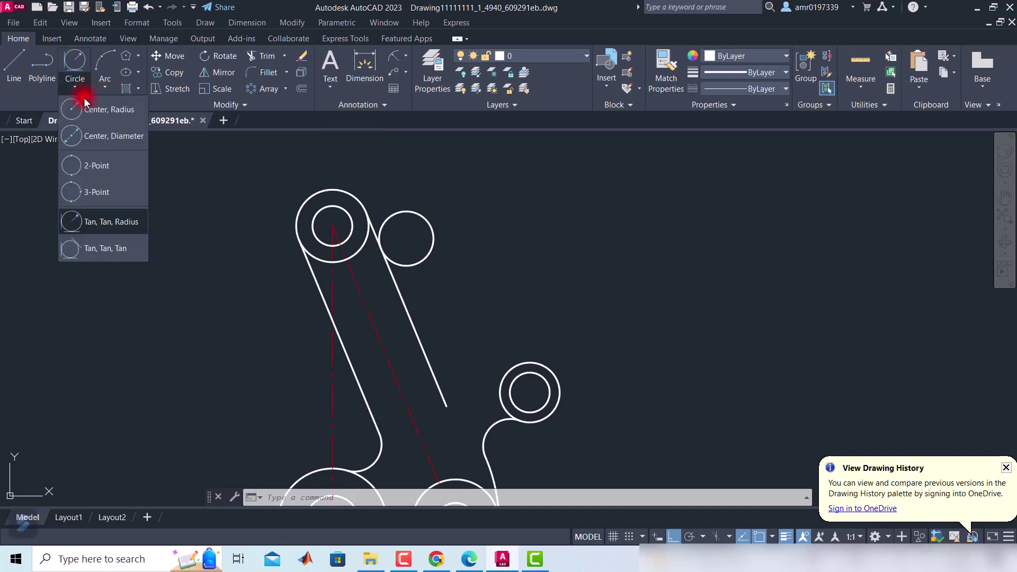
pyautogui.click(112, 220)
pyautogui.click(421, 260)
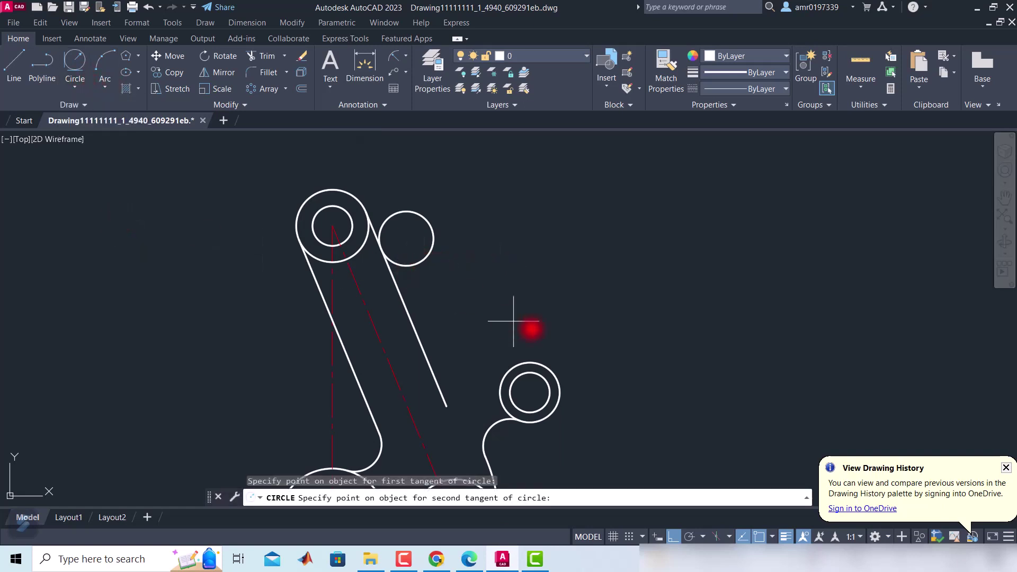
pyautogui.click(556, 379)
pyautogui.press('Return')
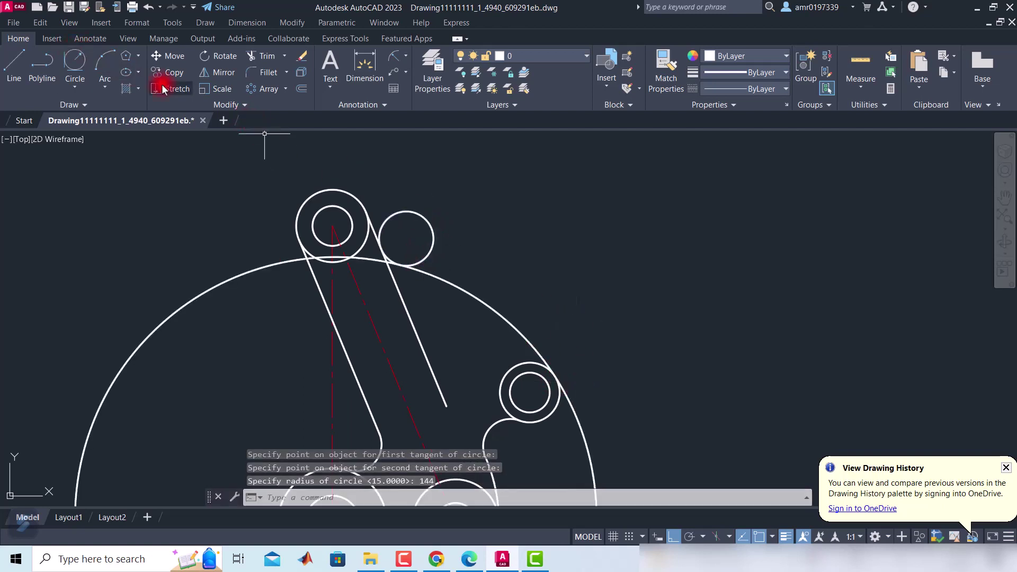
# Trim away the small upper-right guide circle and the lower part of the R144 circle.
pyautogui.click(263, 56)
pyautogui.click(431, 237)
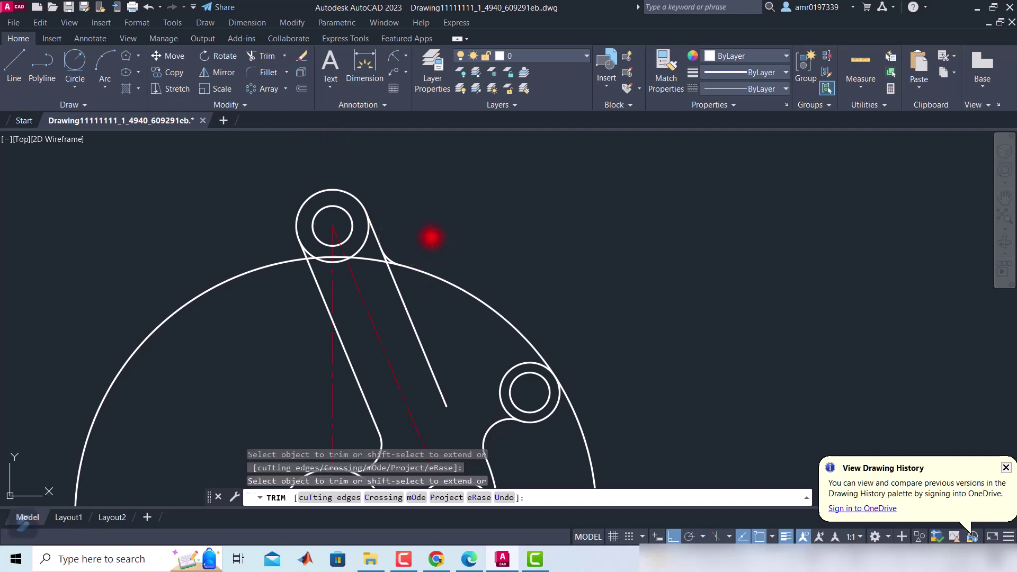
pyautogui.click(573, 402)
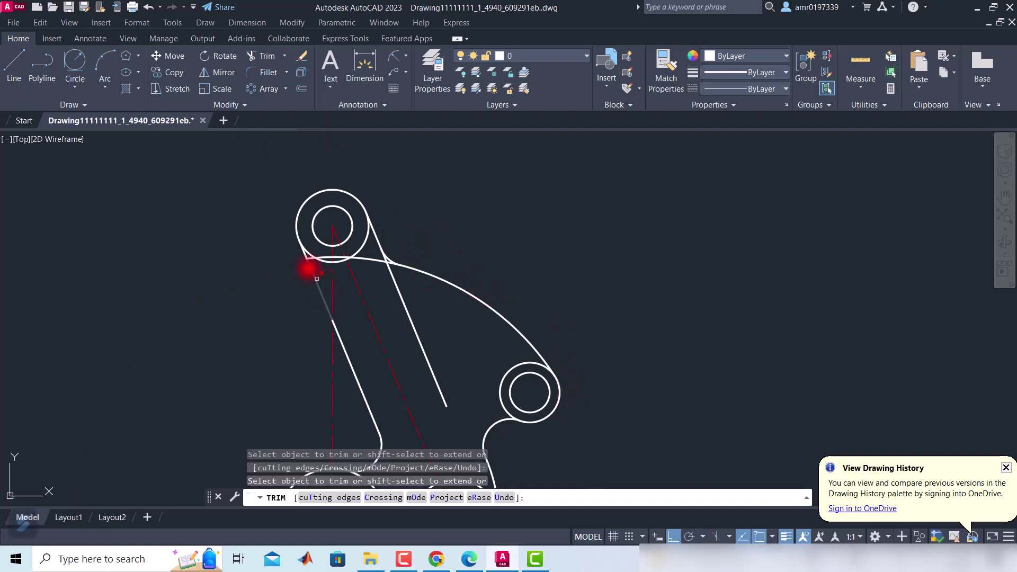
pyautogui.scroll(3, 311, 268)
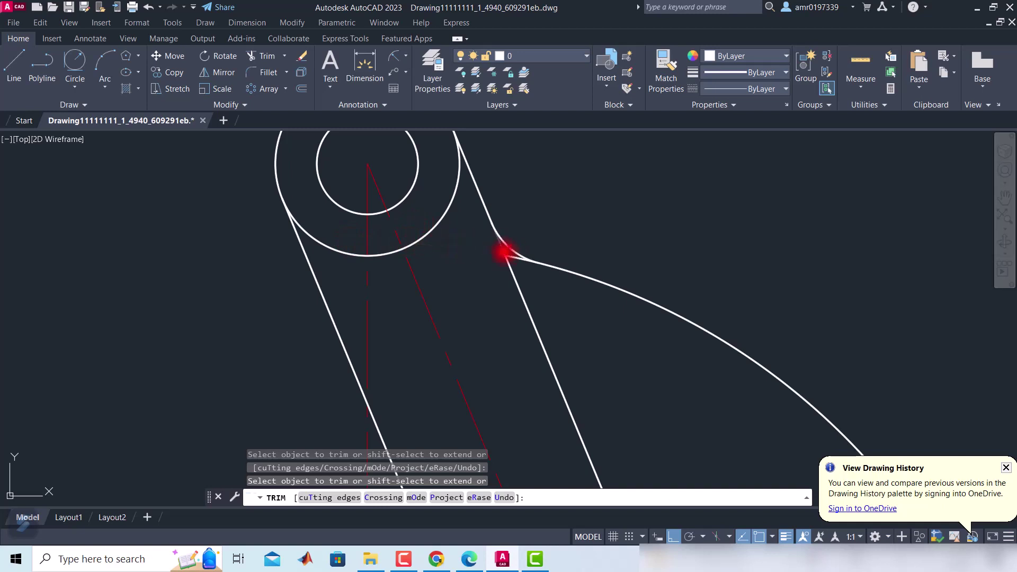
pyautogui.scroll(-5, 507, 259)
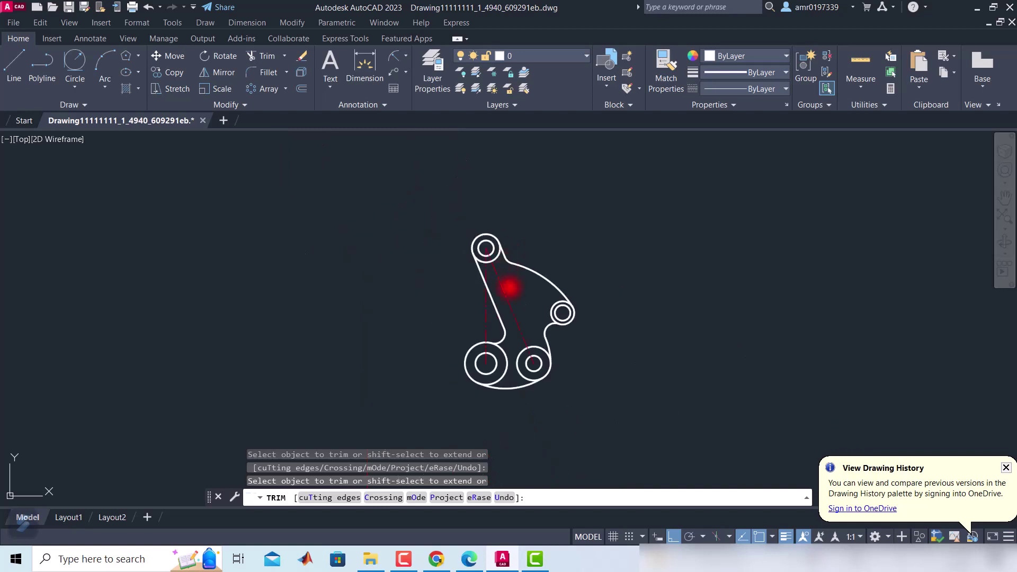
pyautogui.scroll(2, 508, 264)
pyautogui.scroll(2, 508, 279)
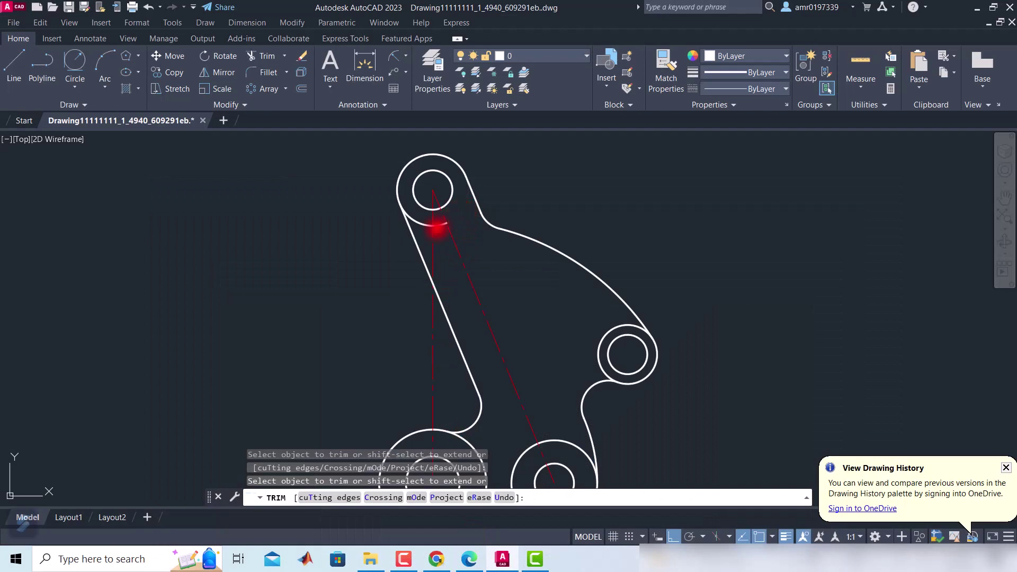
pyautogui.scroll(-2, 485, 286)
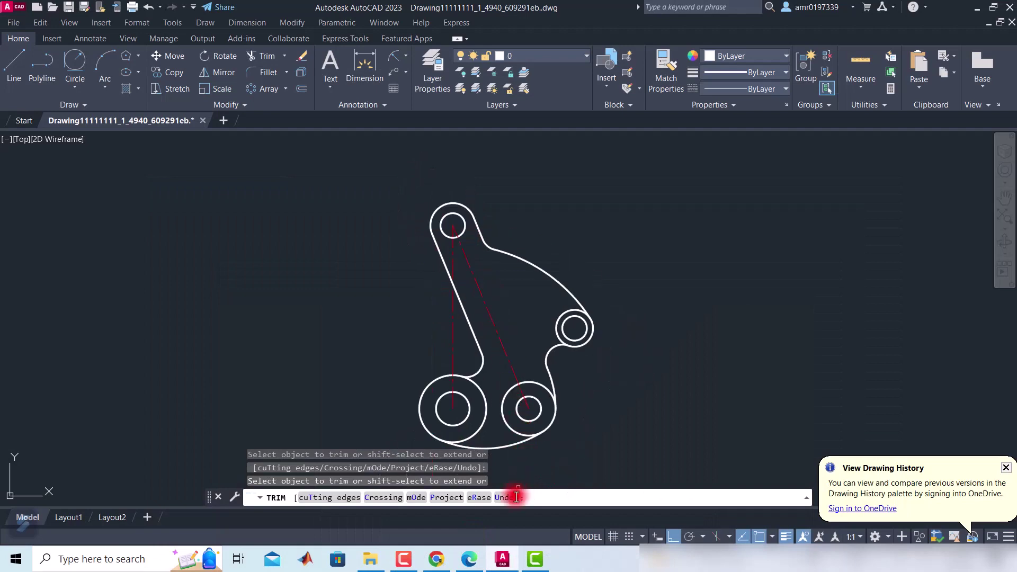
# Compare the bracket with the PDF reference and pan toward the lower bosses.
pyautogui.click(478, 564)
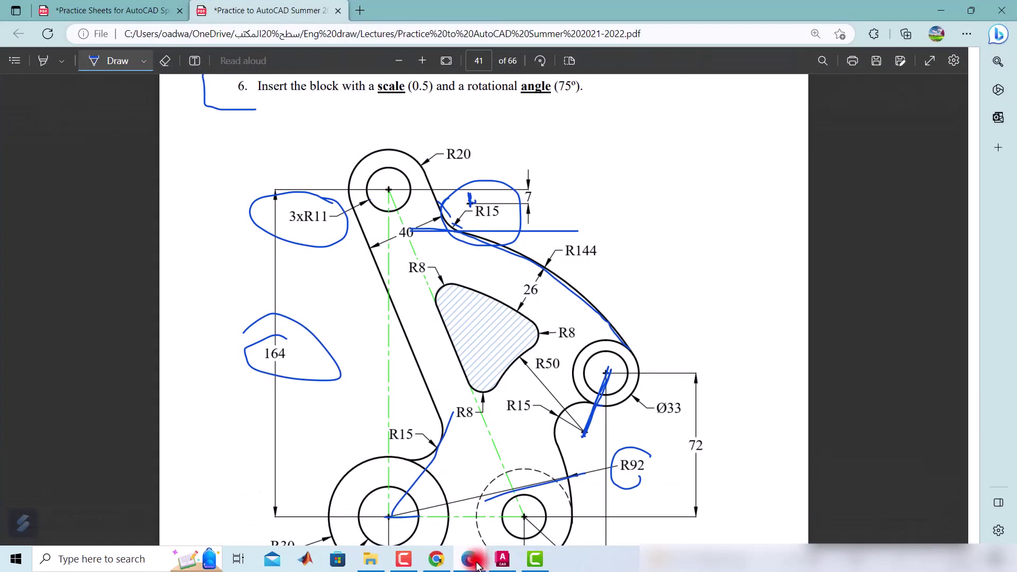
pyautogui.click(478, 565)
pyautogui.scroll(2, 527, 396)
pyautogui.moveTo(527, 395); pyautogui.dragTo(502, 360, button='middle')
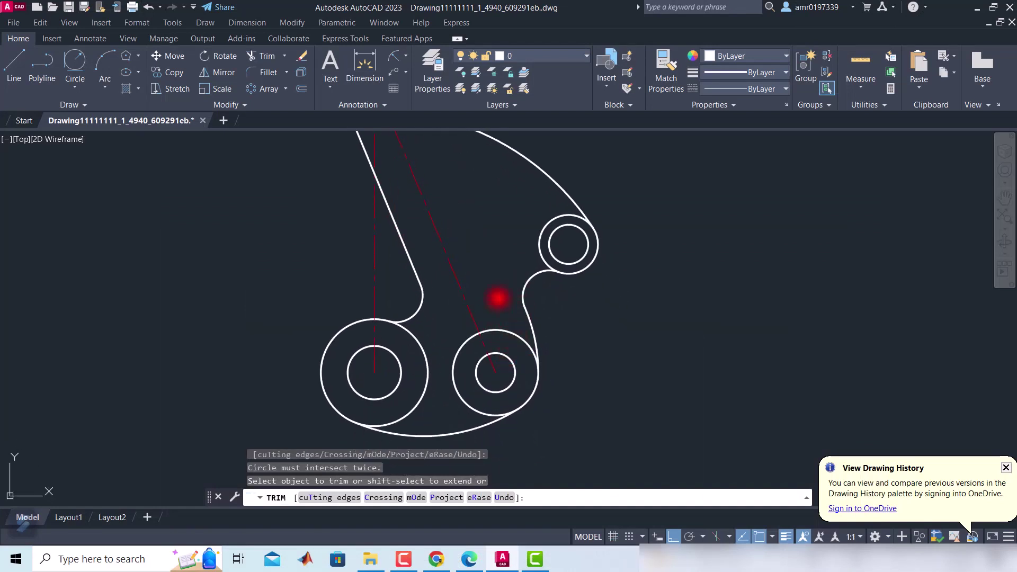
# Put the lower-right boss's outer R24 circle on the hidden layer so it draws dashed.
pyautogui.press('Escape')
pyautogui.click(499, 330)
pyautogui.click(534, 52)
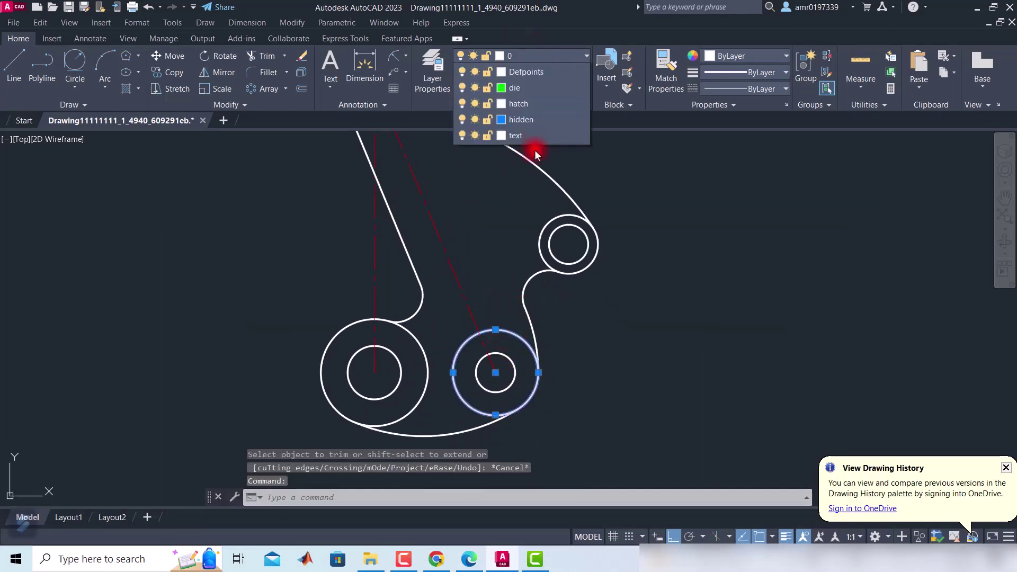
pyautogui.click(532, 163)
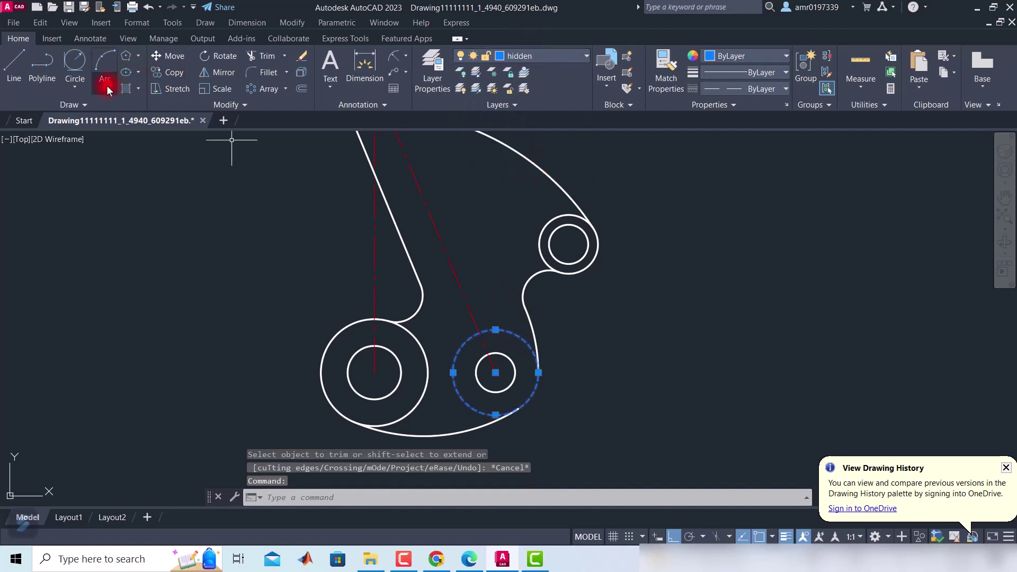
pyautogui.press('Escape')
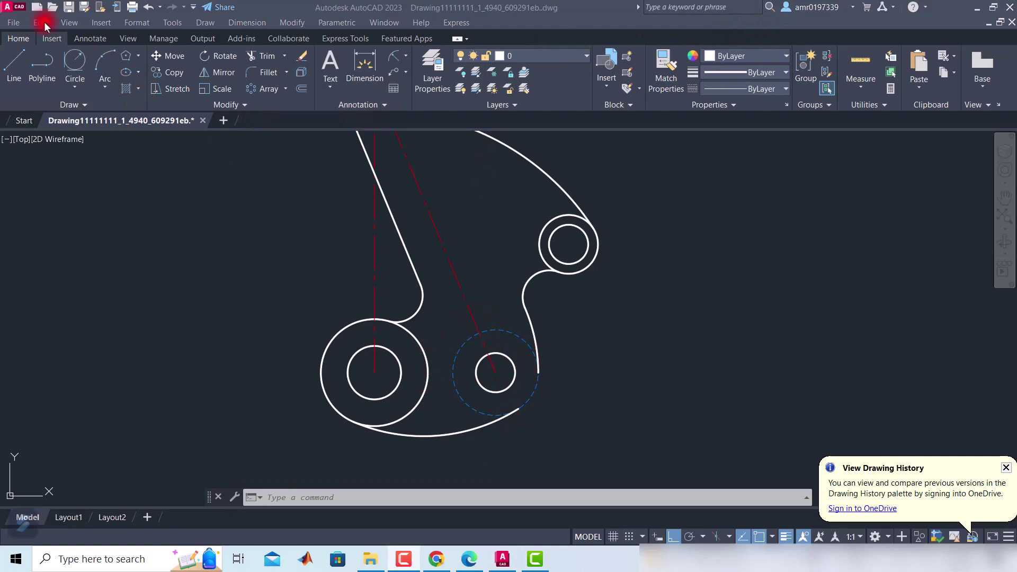
pyautogui.click(86, 88)
# Start two centre-radius circles on the lower-right boss, cancelling both.
pyautogui.click(95, 119)
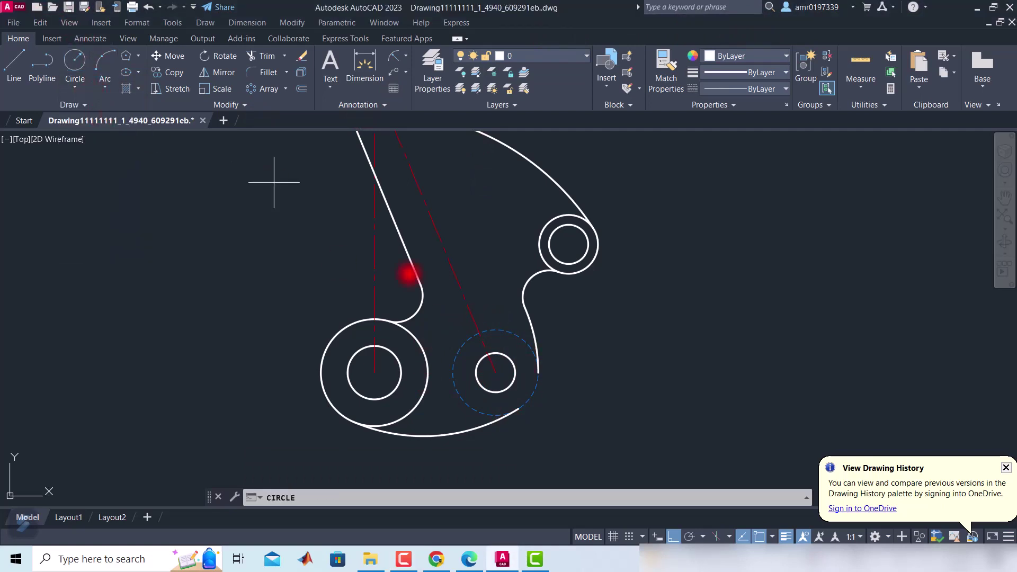
pyautogui.click(495, 372)
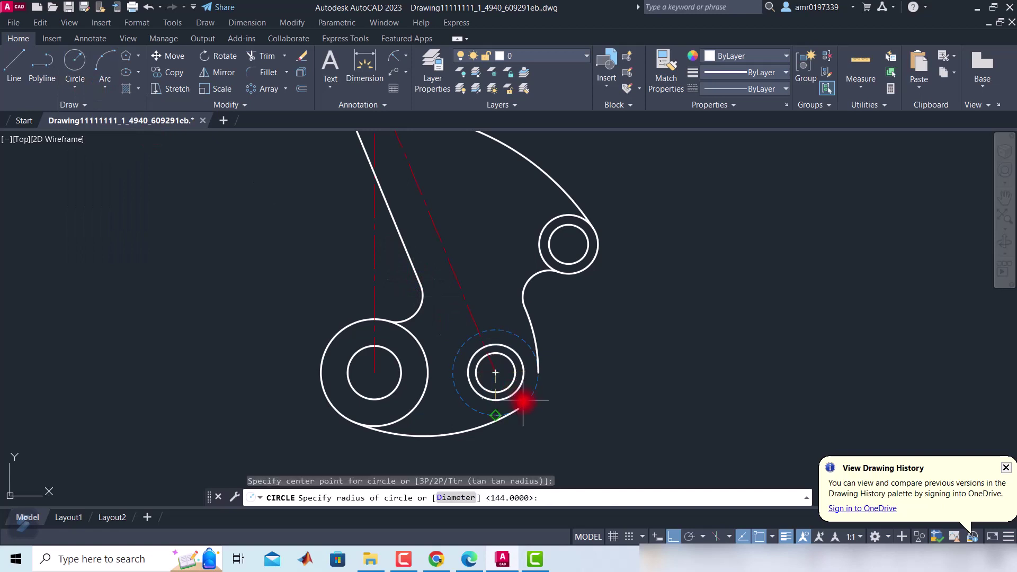
pyautogui.scroll(2, 530, 402)
pyautogui.scroll(2, 531, 403)
pyautogui.scroll(2, 534, 401)
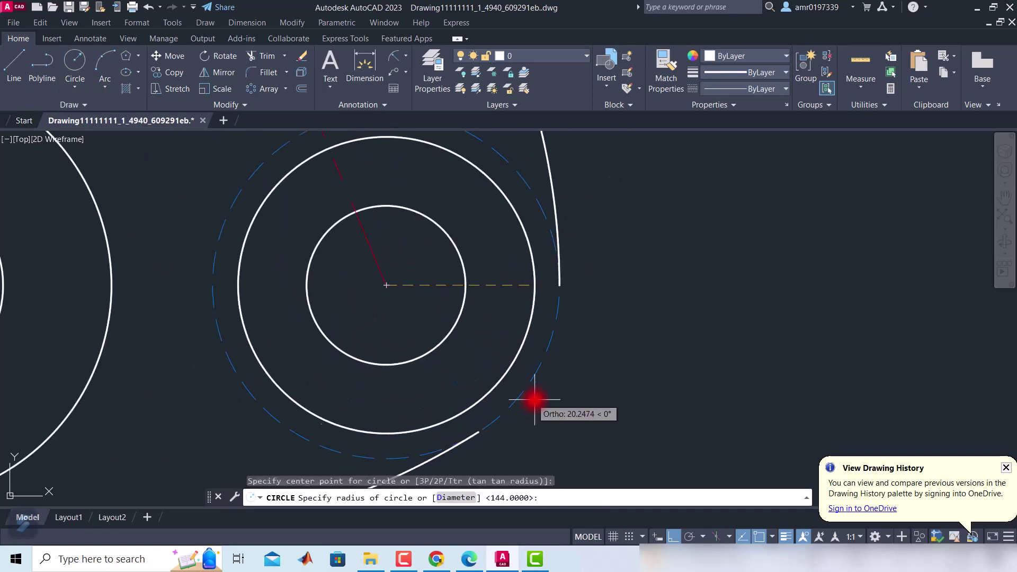
pyautogui.press('Escape')
pyautogui.click(76, 64)
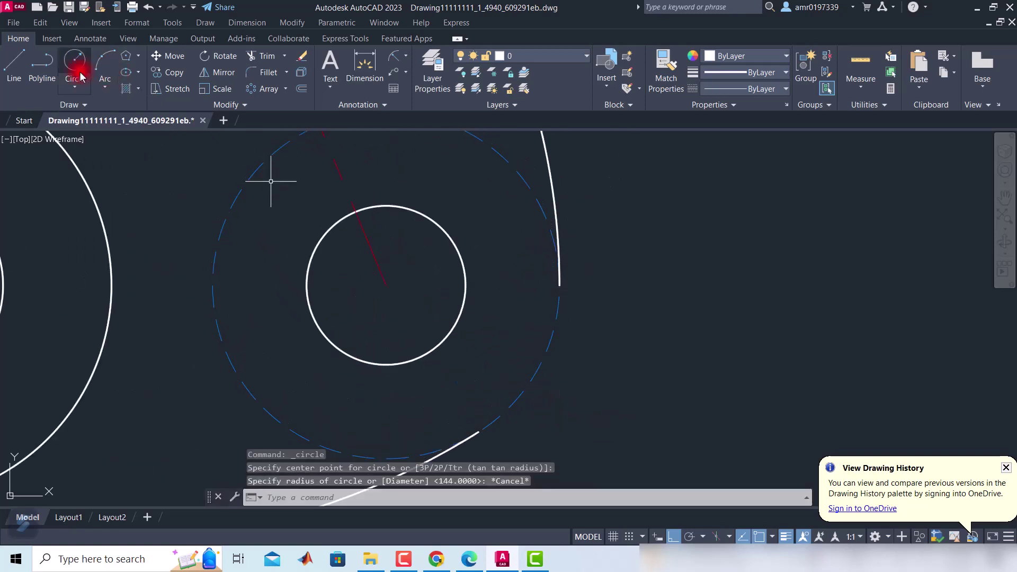
pyautogui.click(386, 284)
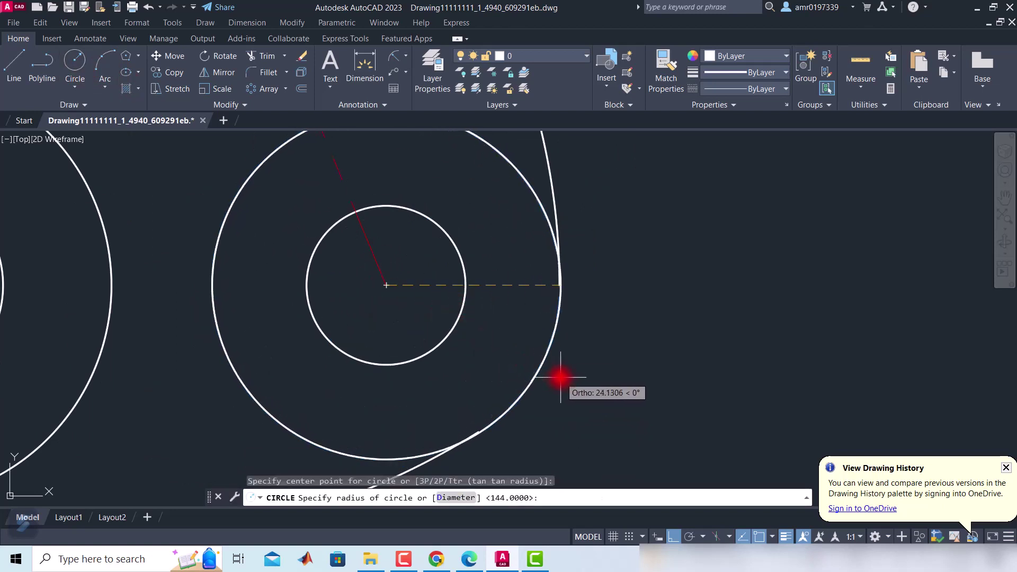
pyautogui.press('Escape')
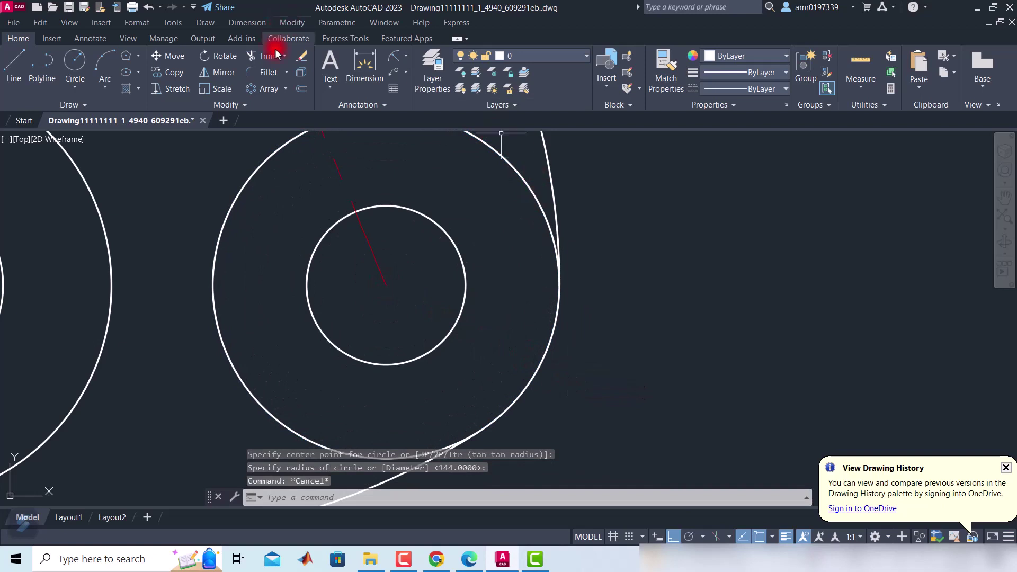
# Attempt trimming parts of the outer circle several times, cancelling each attempt.
pyautogui.write('tr')
pyautogui.press('Return')
pyautogui.click(490, 135)
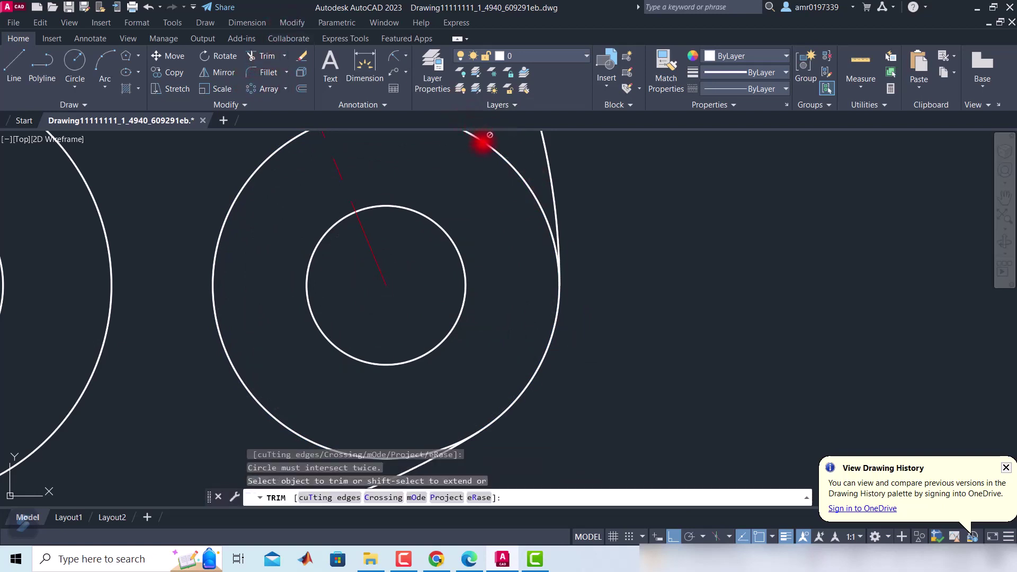
pyautogui.press('Escape')
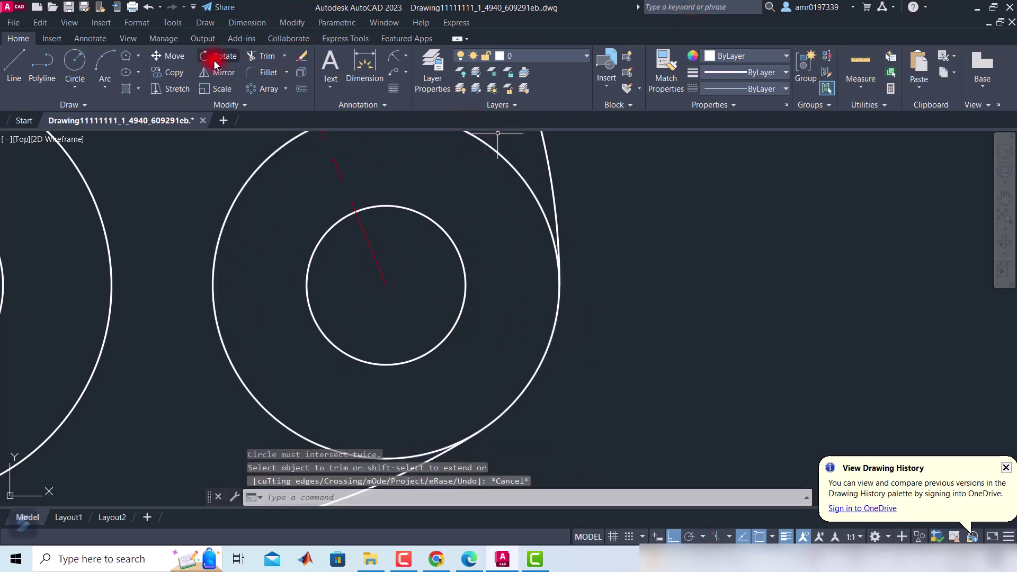
pyautogui.click(255, 56)
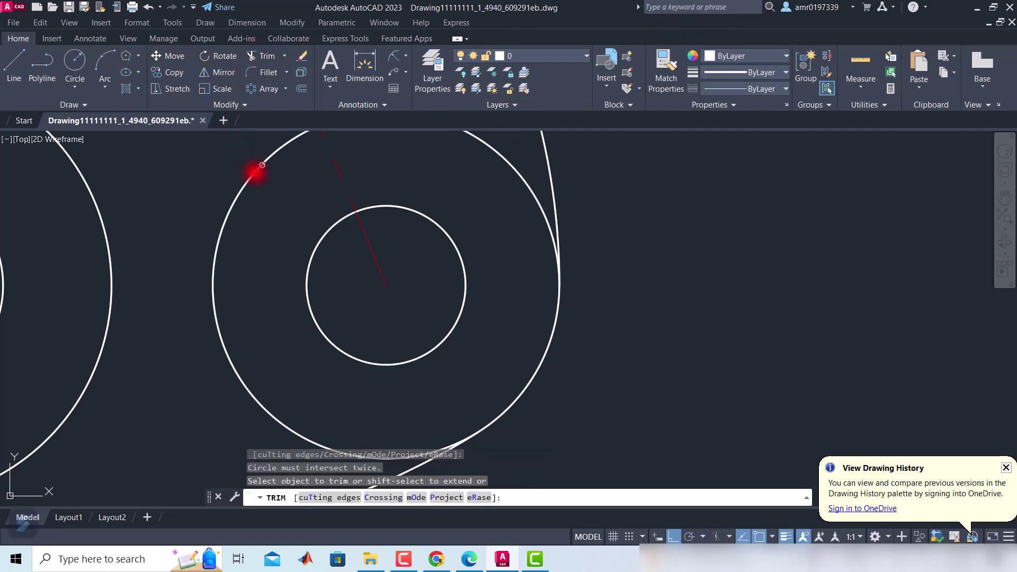
pyautogui.press('Escape')
pyautogui.scroll(-2, 252, 166)
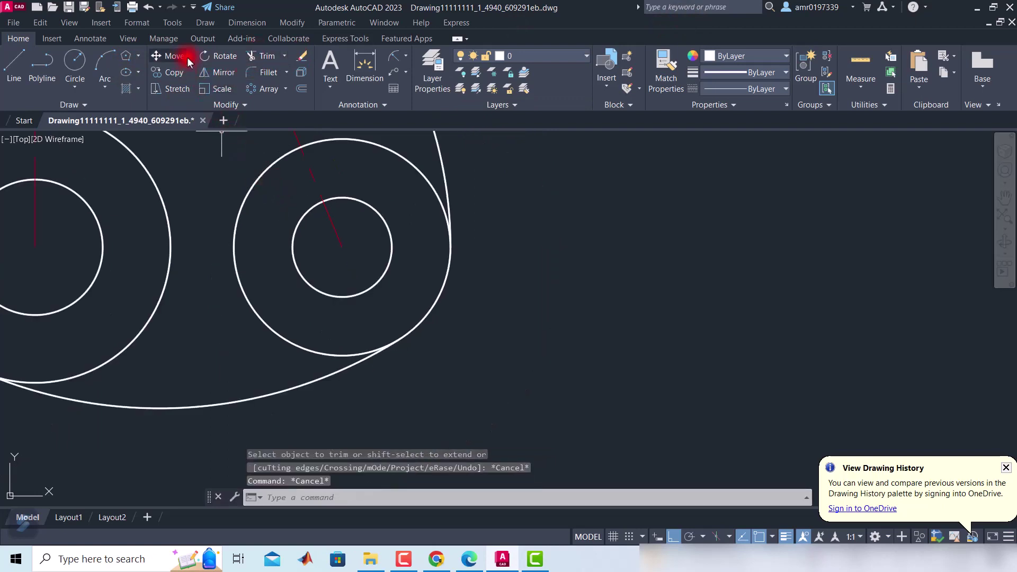
pyautogui.click(267, 57)
pyautogui.click(352, 139)
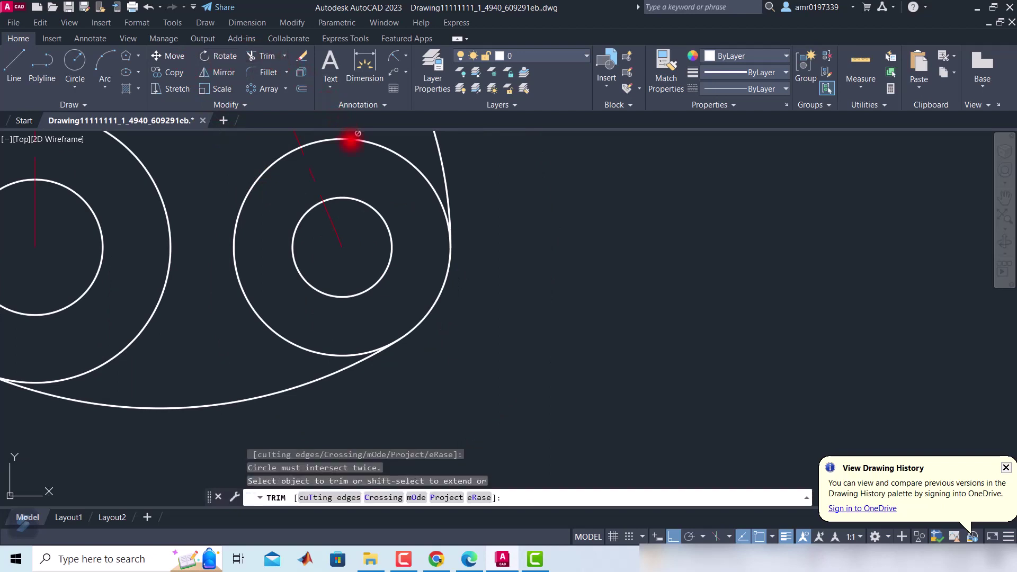
pyautogui.press('Escape')
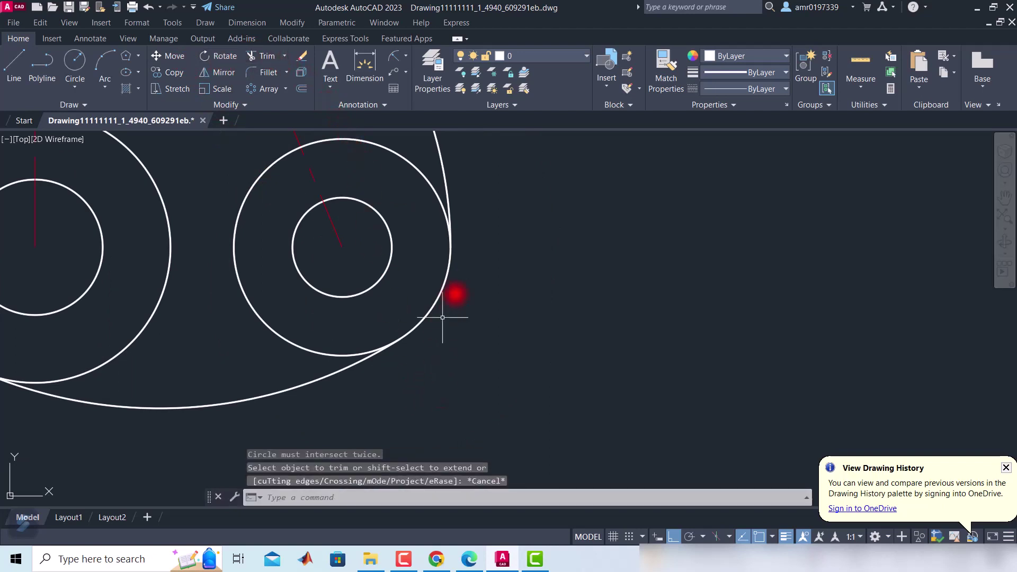
pyautogui.press('Escape')
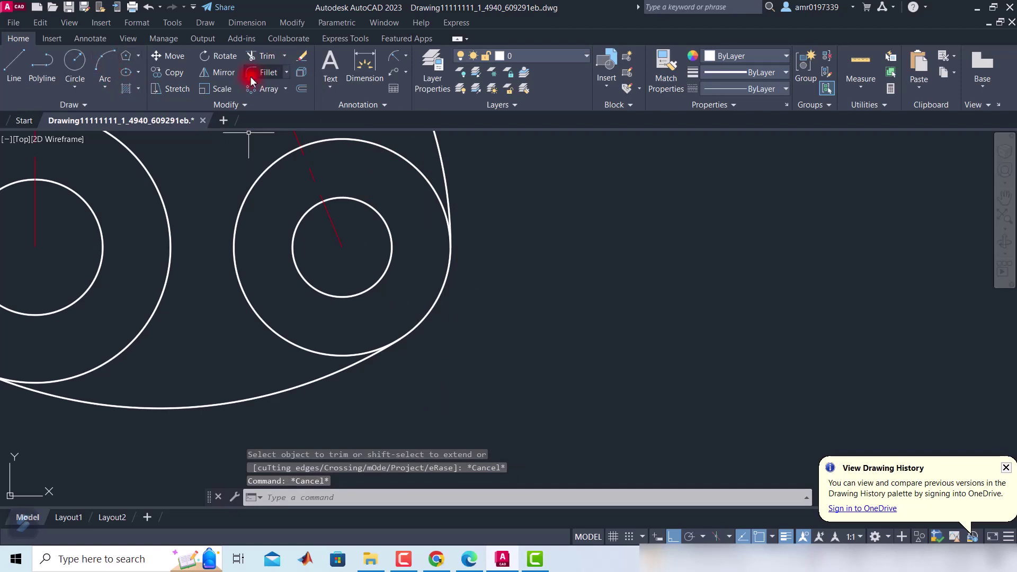
# Retry trimming a curve near the right boss, then undo the recent trims.
pyautogui.click(265, 56)
pyautogui.click(412, 164)
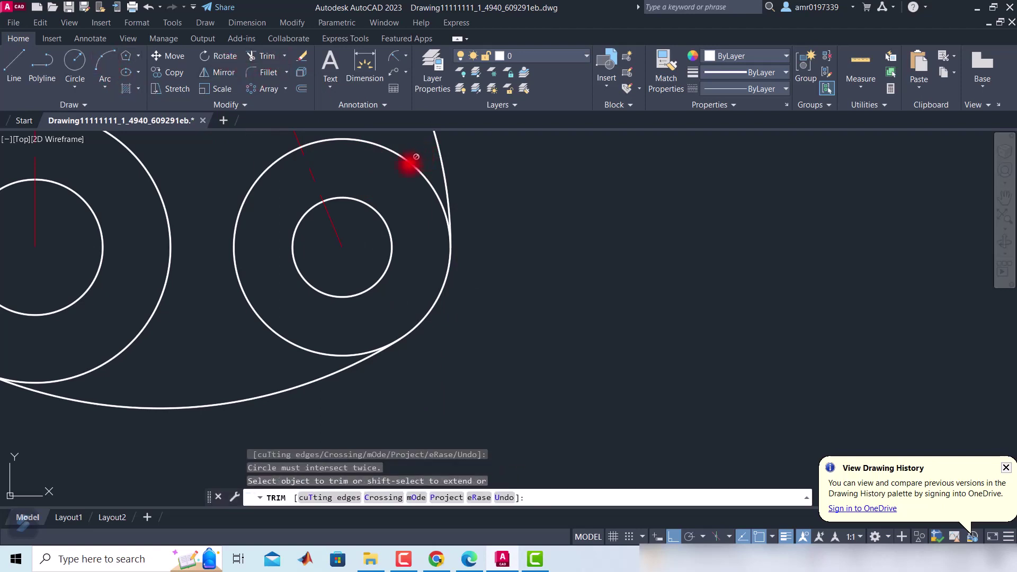
pyautogui.press('Escape')
pyautogui.click(265, 58)
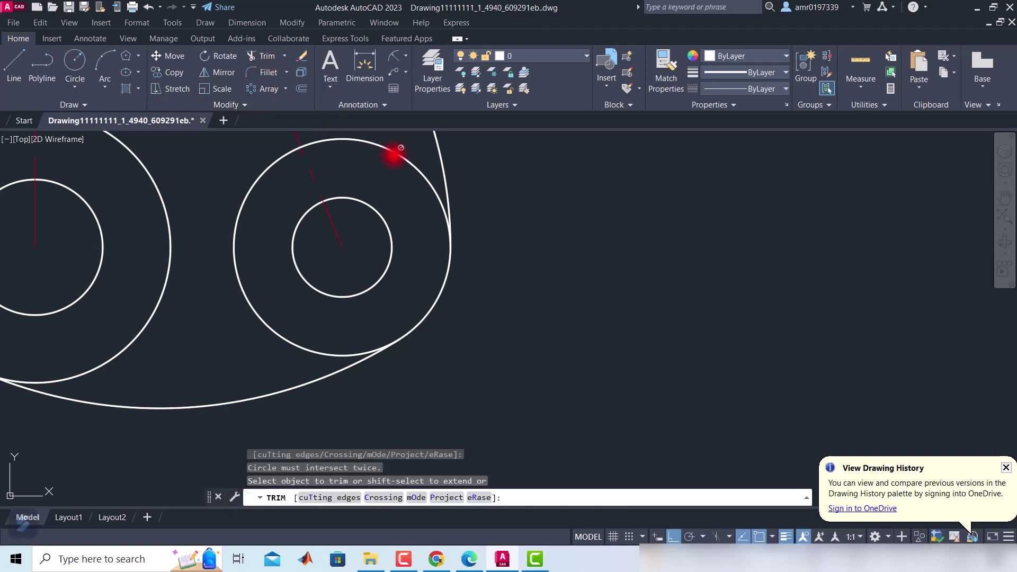
pyautogui.click(513, 208)
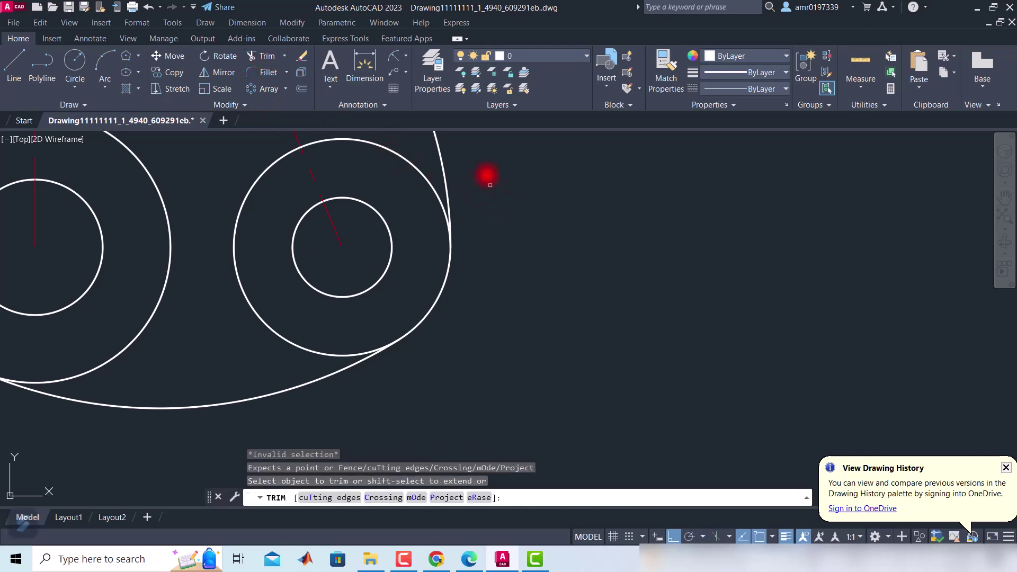
pyautogui.hotkey('ctrl', 'z')
pyautogui.hotkey('ctrl', 'z')
pyautogui.hotkey('ctrl', 'z')
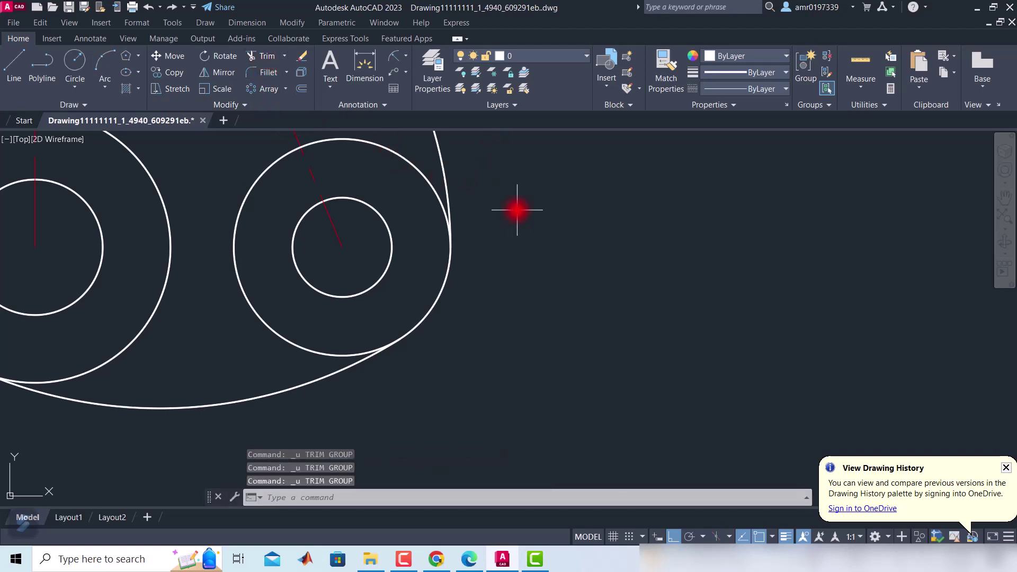
pyautogui.scroll(2, 517, 209)
pyautogui.scroll(-5, 517, 210)
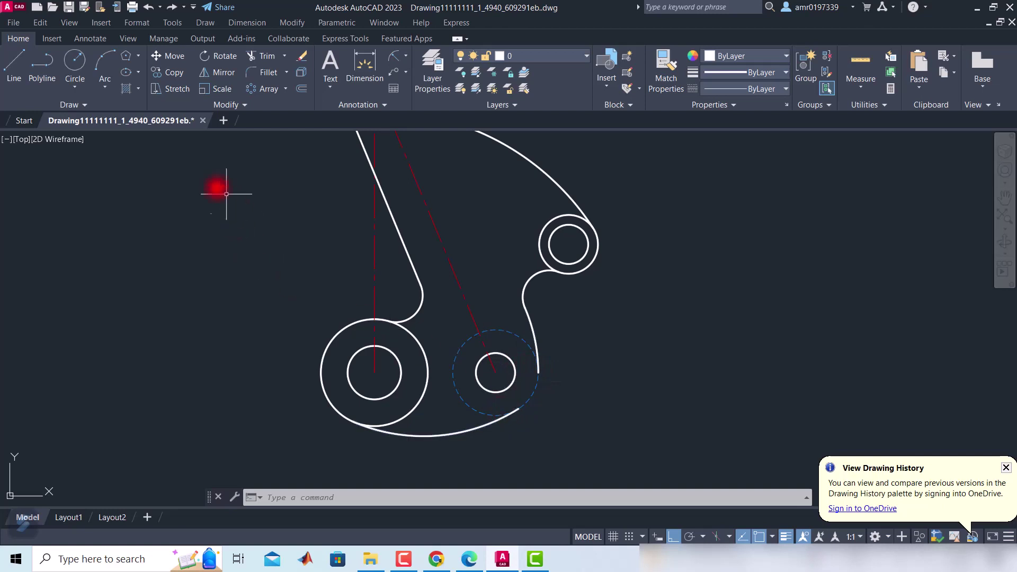
# Close the outline around the lower-right boss with an R24 arc between the open endpoints.
pyautogui.scroll(3, 104, 85)
pyautogui.click(105, 79)
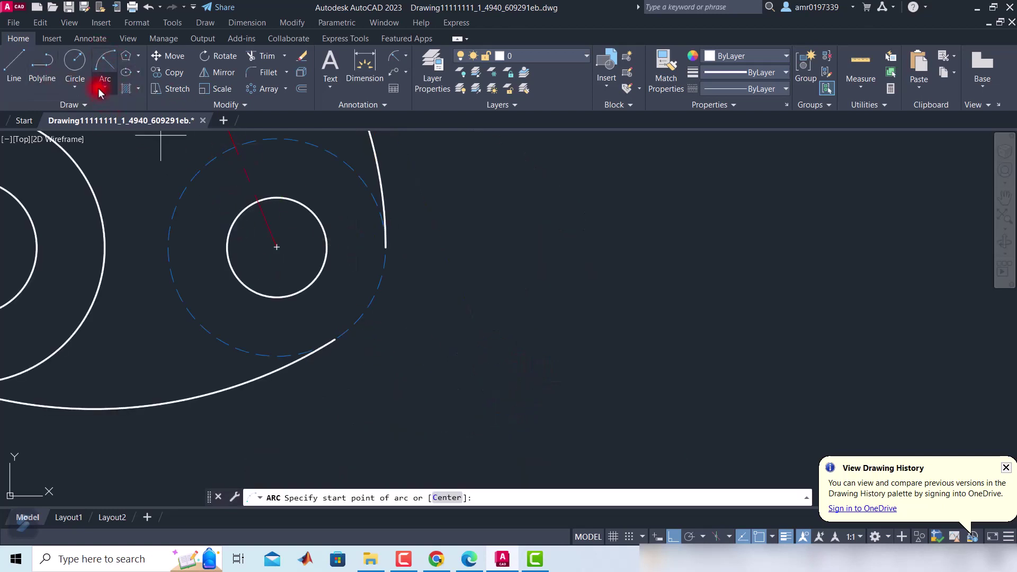
pyautogui.click(105, 87)
pyautogui.click(157, 271)
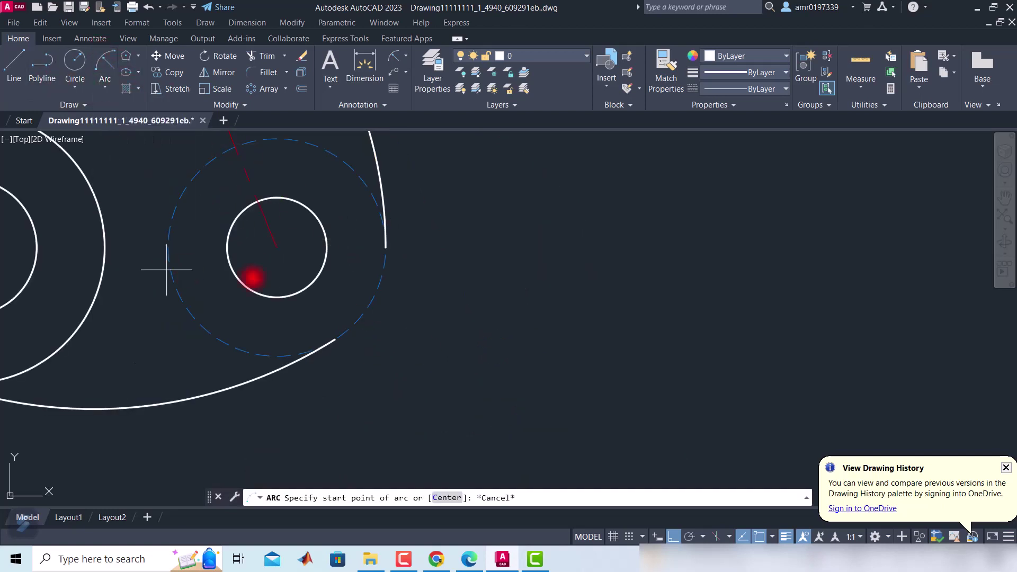
pyautogui.click(329, 344)
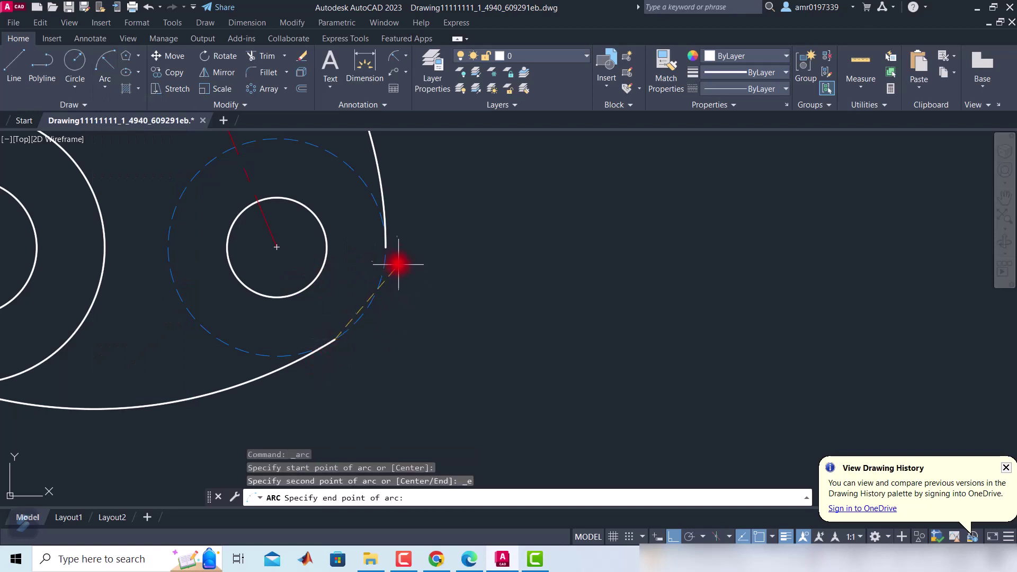
pyautogui.click(387, 252)
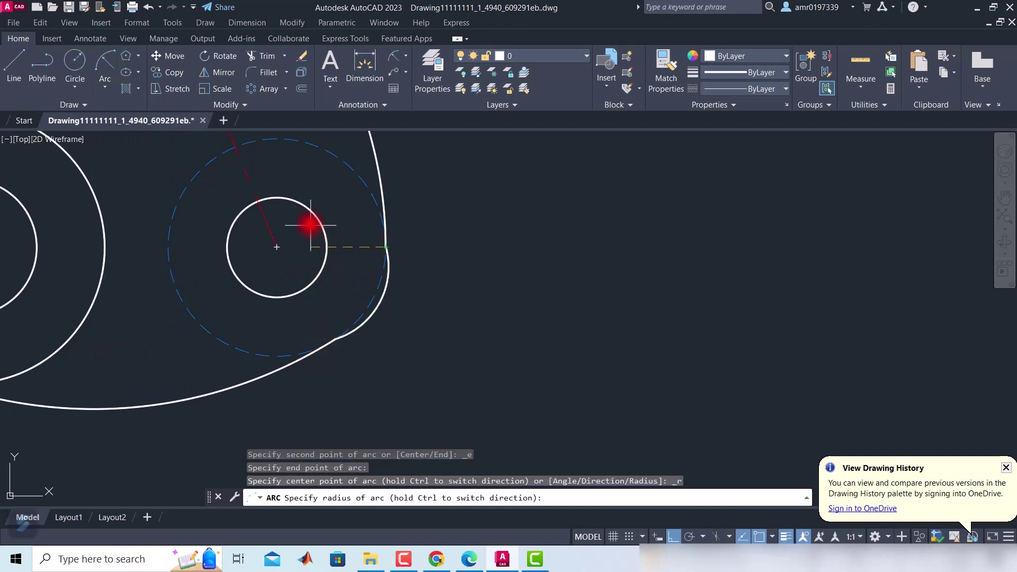
pyautogui.write('24')
pyautogui.press('Return')
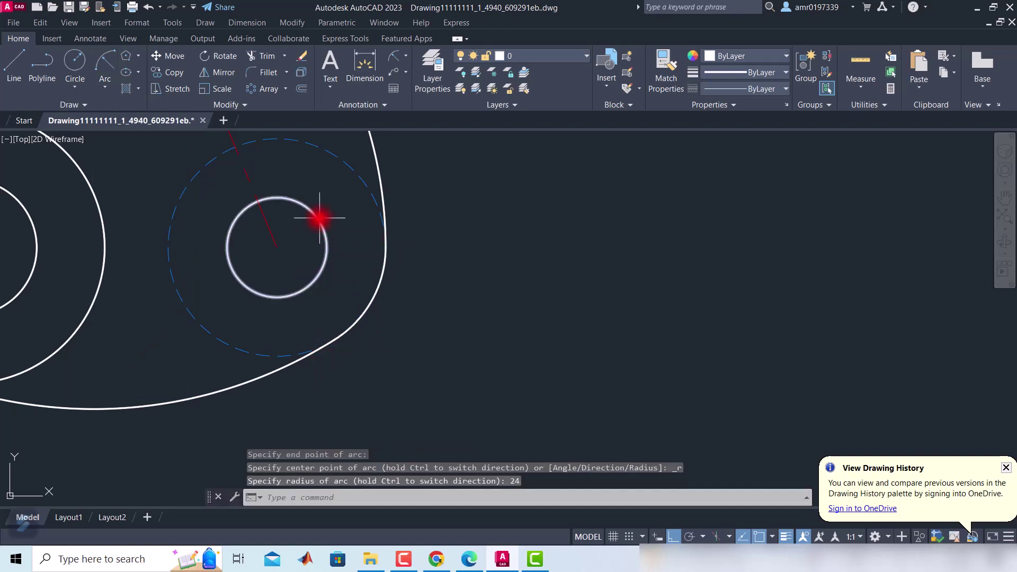
pyautogui.scroll(-2, 255, 259)
pyautogui.scroll(-3, 290, 265)
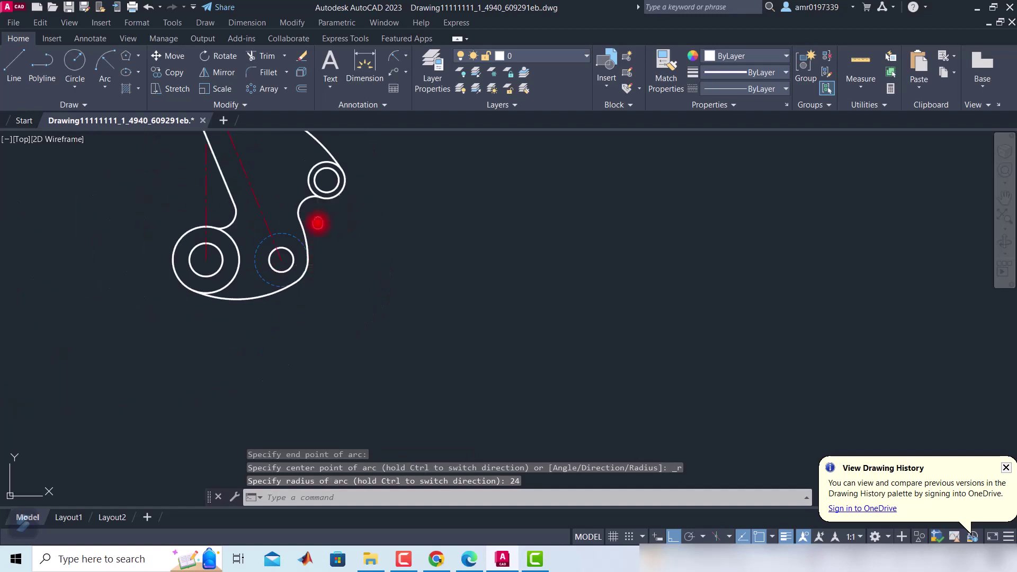
pyautogui.moveTo(318, 223); pyautogui.dragTo(430, 308, button='middle')
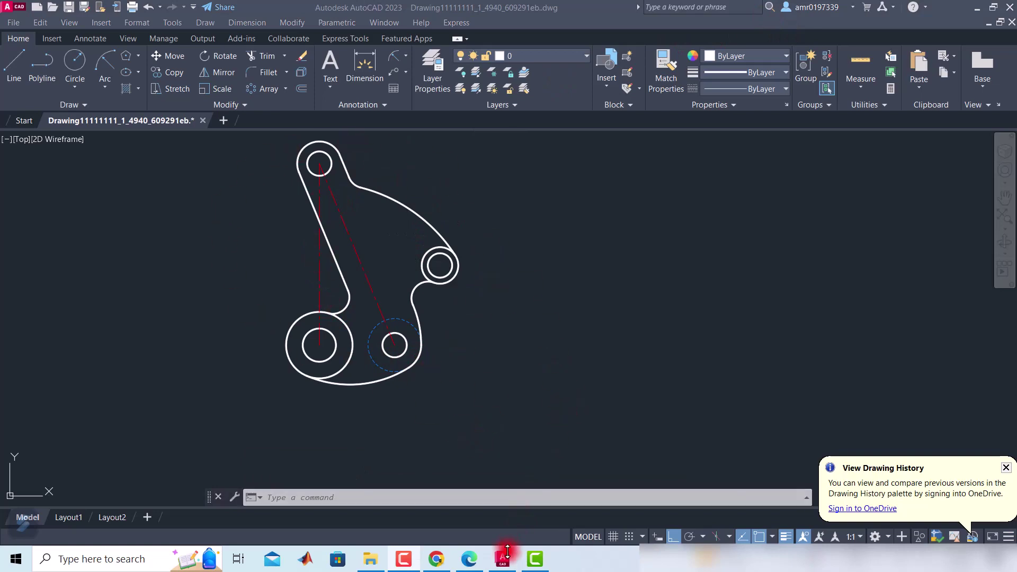
# On the Edge reference sheet, mark the top boss centre with a blue ink dot.
pyautogui.click(469, 559)
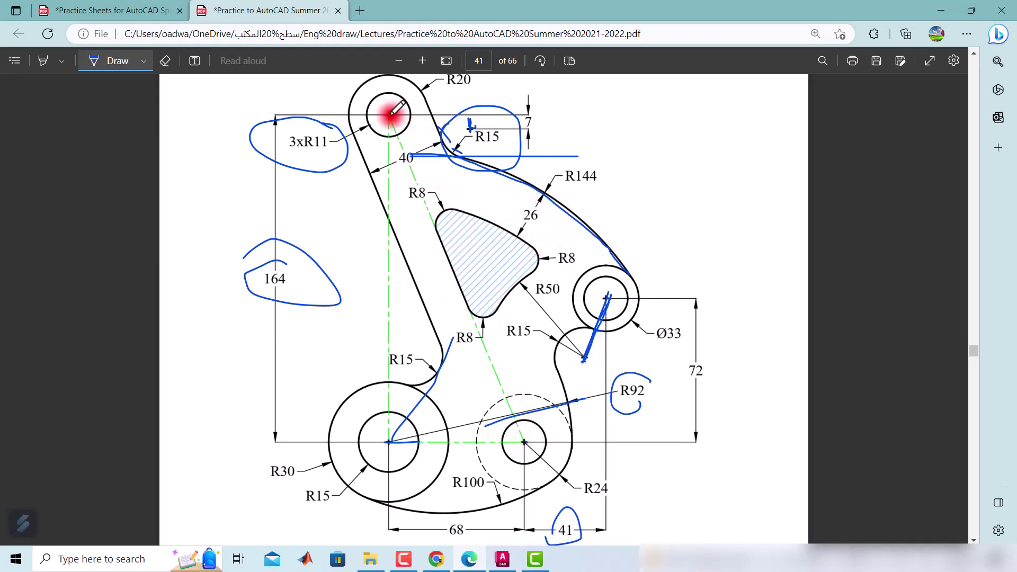
pyautogui.click(528, 434)
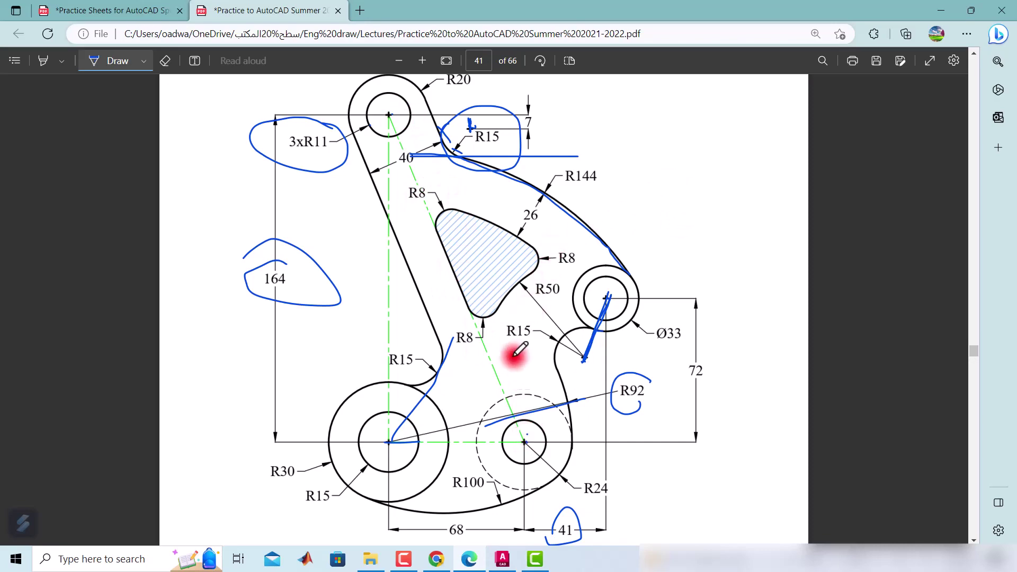
# Draw a Center, Radius circle of R50 beside the right boss.
pyautogui.click(502, 559)
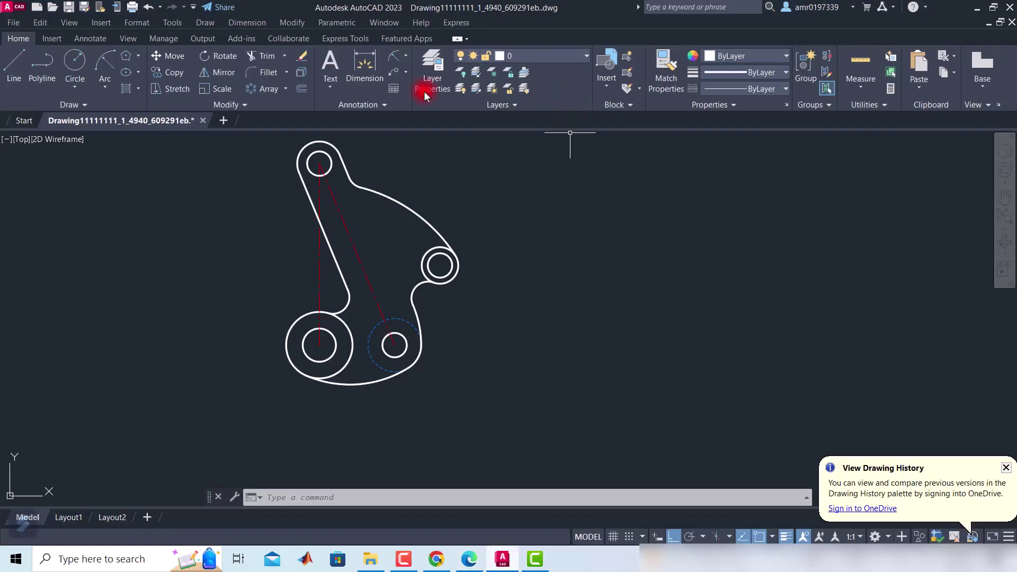
pyautogui.click(85, 90)
pyautogui.click(87, 110)
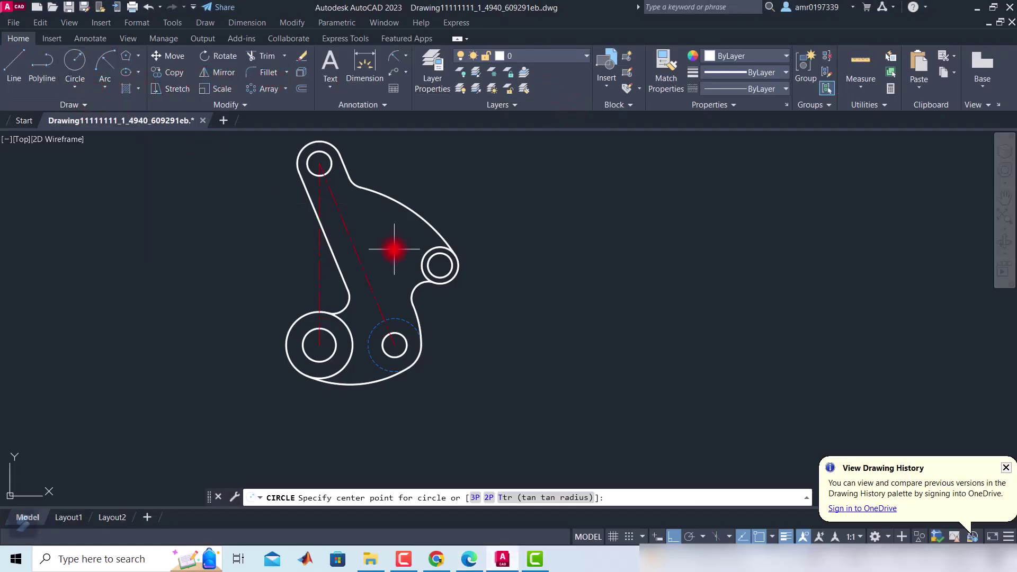
pyautogui.scroll(5, 438, 290)
pyautogui.scroll(-1, 396, 306)
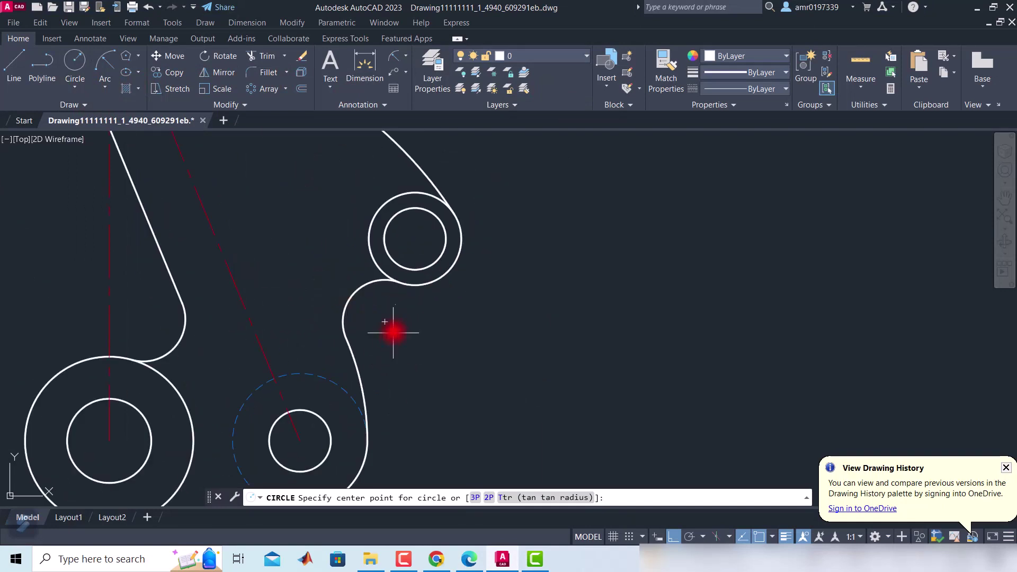
pyautogui.click(385, 322)
pyautogui.write('50')
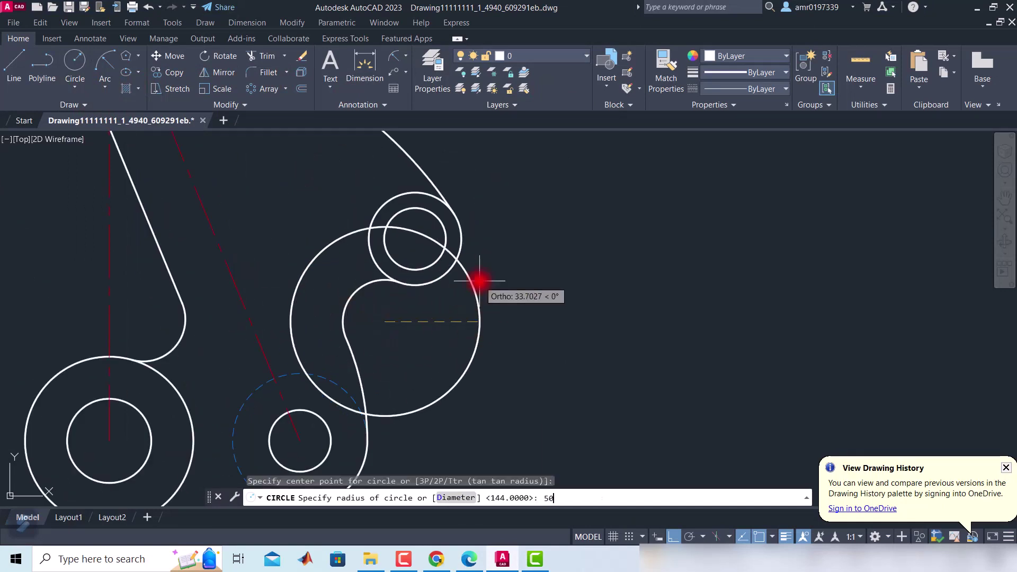
pyautogui.press('Return')
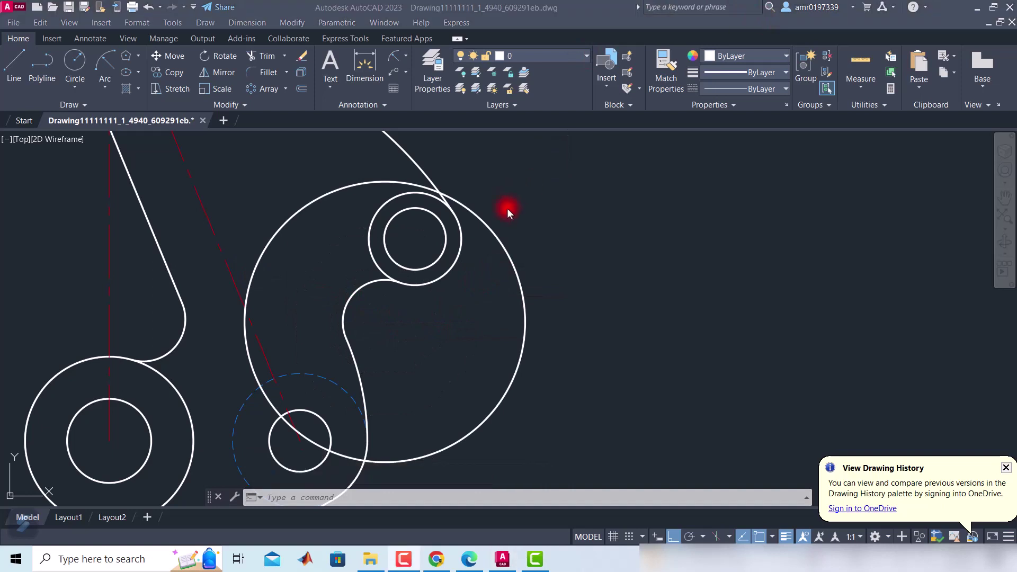
# Draw a line from the R50 circle to the top boss centre.
pyautogui.scroll(-3, 675, 334)
pyautogui.moveTo(665, 273); pyautogui.dragTo(715, 341, button='middle')
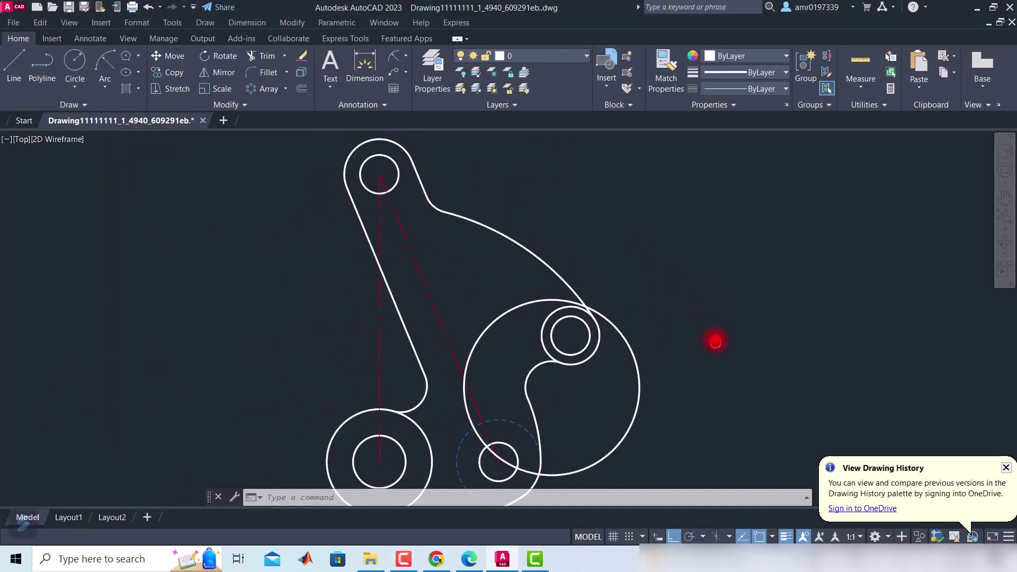
pyautogui.click(12, 66)
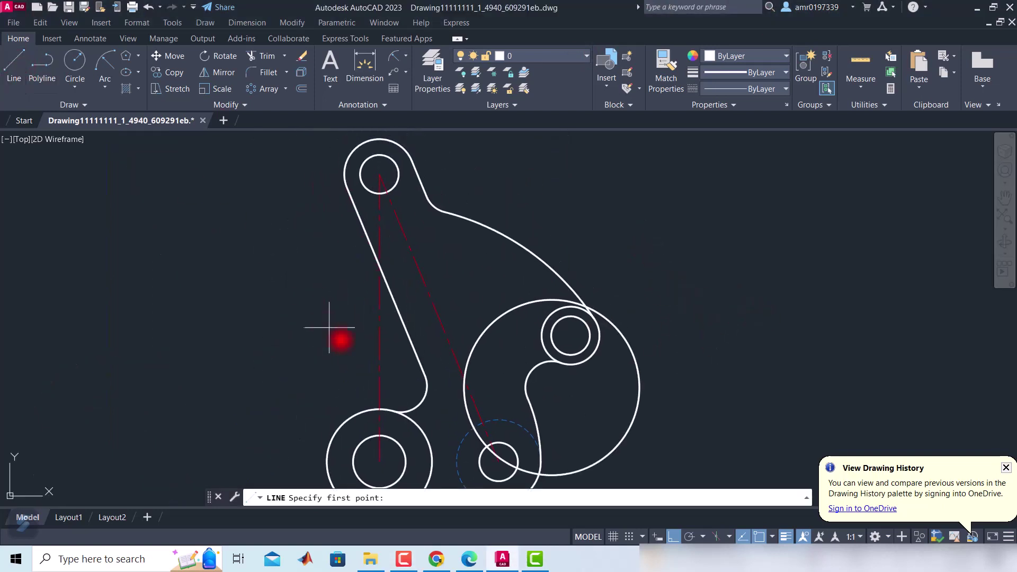
pyautogui.click(465, 378)
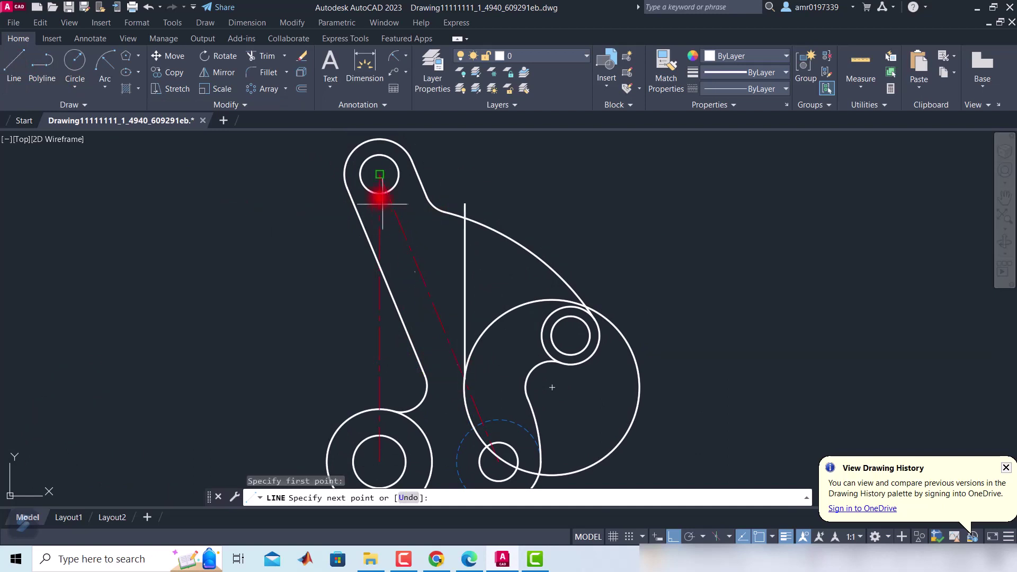
pyautogui.click(379, 174)
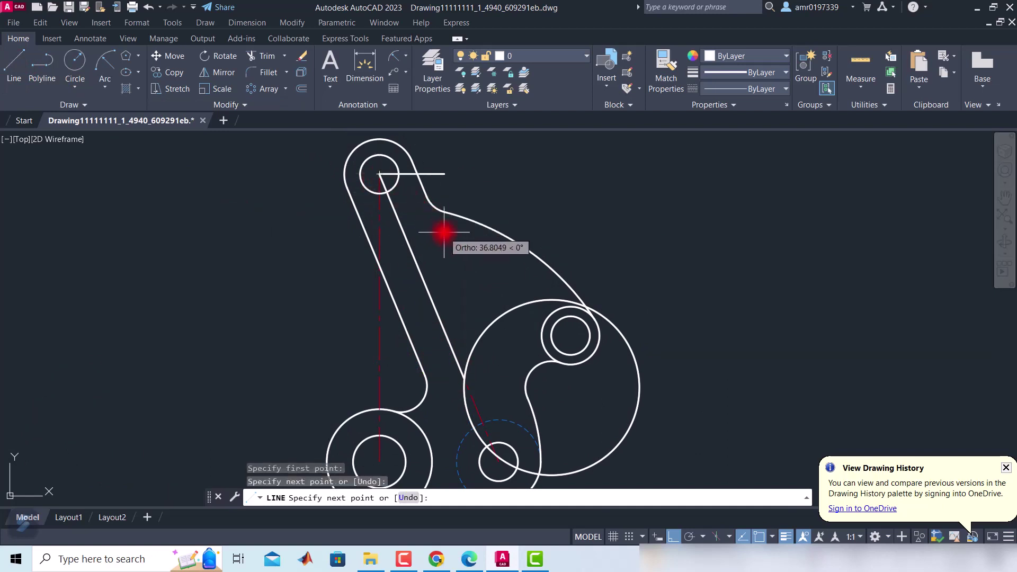
pyautogui.press('Escape')
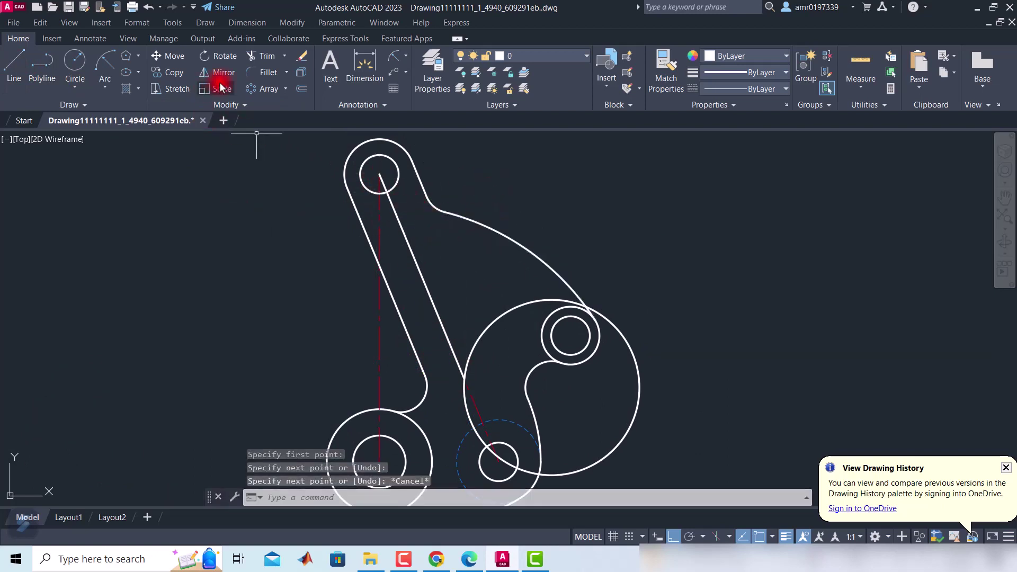
# Offset the R144 outer arc 26 units inward.
pyautogui.click(301, 89)
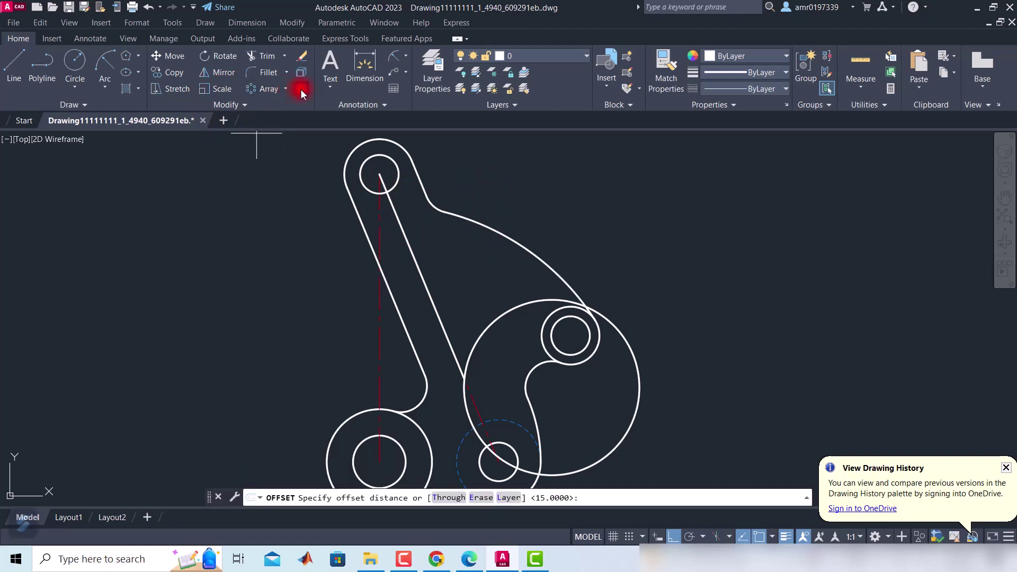
pyautogui.write('20')
pyautogui.press('Return')
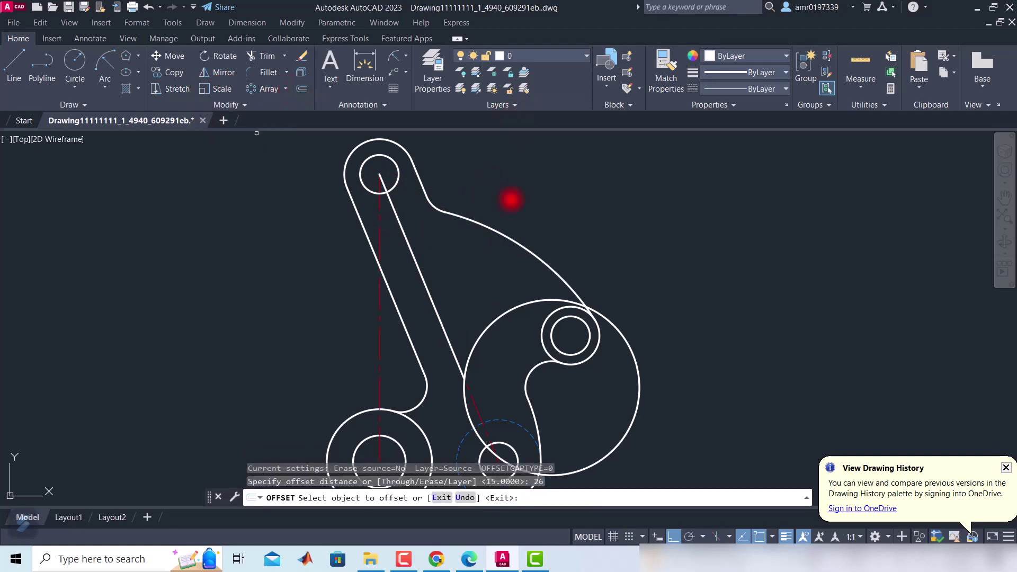
pyautogui.click(496, 237)
pyautogui.click(483, 253)
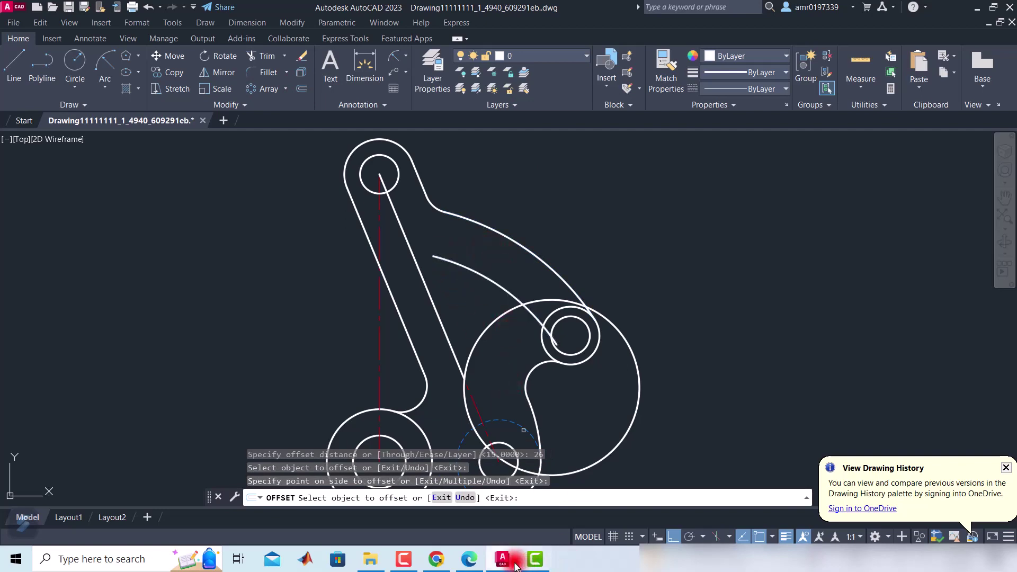
# Circle the three R8 fillets of the slot on the Edge reference sheet.
pyautogui.click(470, 559)
pyautogui.moveTo(480, 319); pyautogui.dragTo(474, 311)
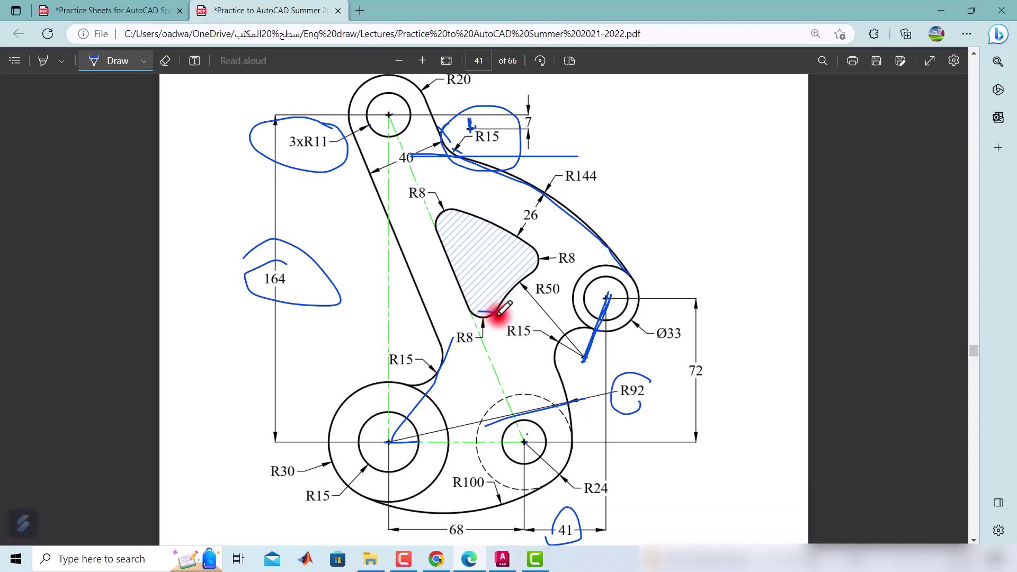
pyautogui.moveTo(566, 250)
pyautogui.mouseDown()
pyautogui.moveTo(558, 265)
pyautogui.moveTo(546, 241)
pyautogui.mouseUp()
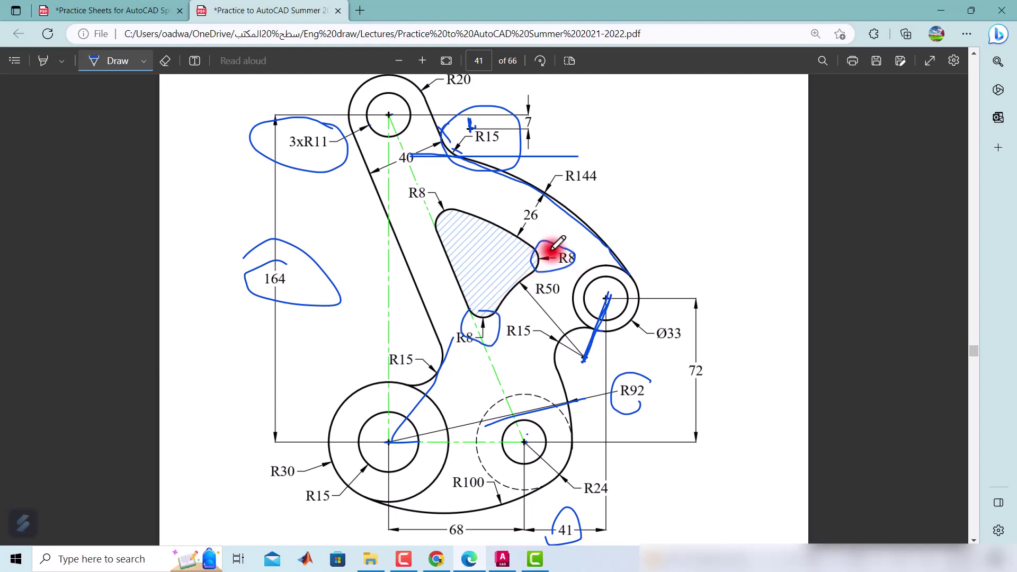
pyautogui.moveTo(447, 197)
pyautogui.mouseDown()
pyautogui.moveTo(455, 209)
pyautogui.moveTo(427, 200)
pyautogui.mouseUp()
# Start FILLET with radius 8, Multiple mode and No trim.
pyautogui.click(502, 558)
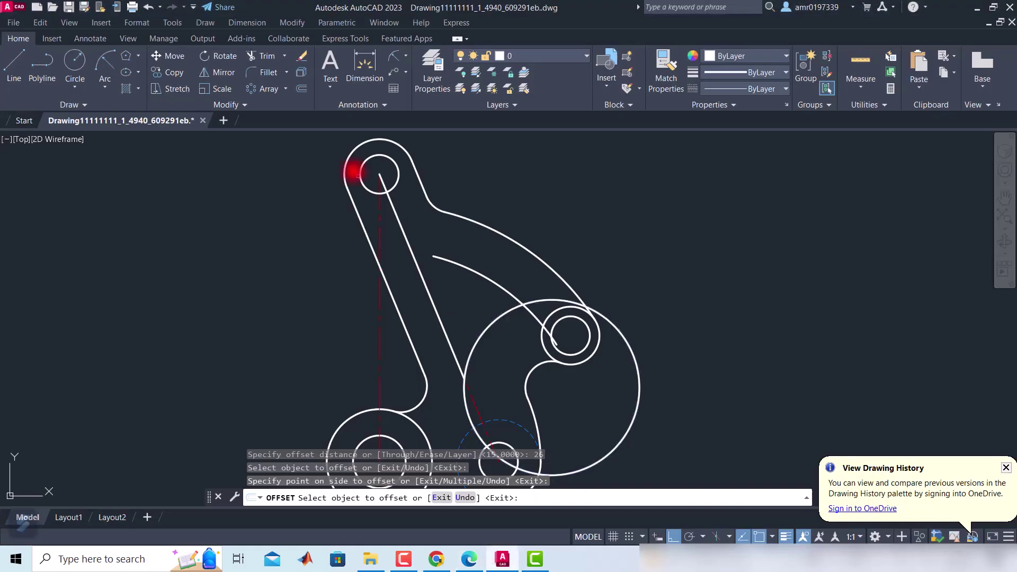
pyautogui.click(269, 72)
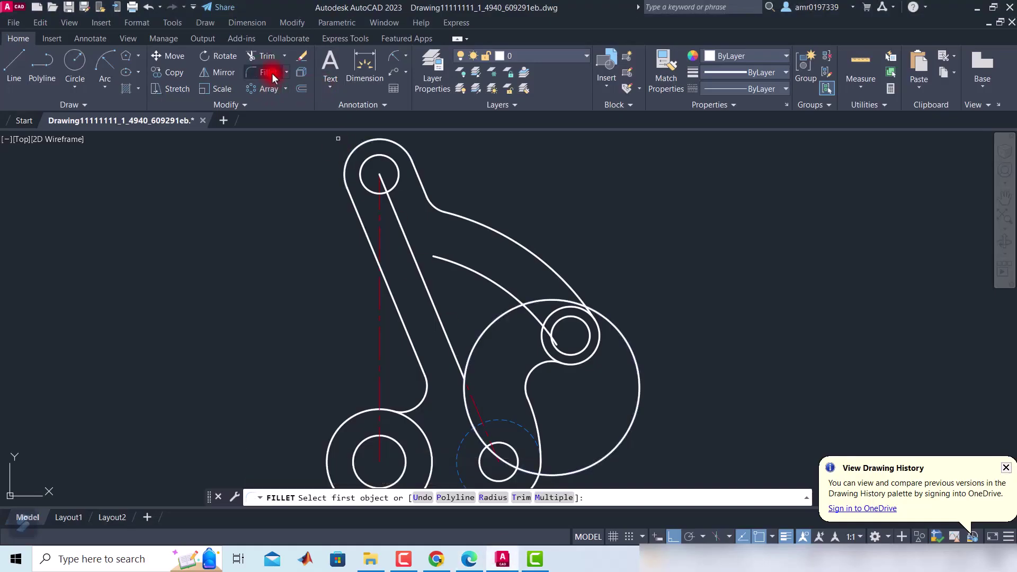
pyautogui.click(495, 497)
pyautogui.press('Return')
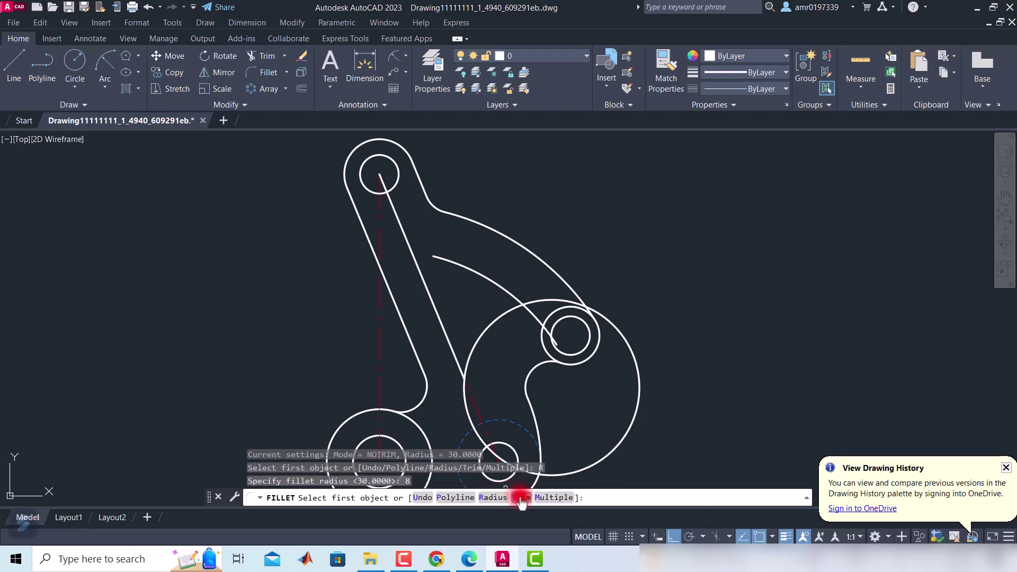
pyautogui.click(533, 497)
pyautogui.write('t')
pyautogui.press('Return')
pyautogui.click(453, 497)
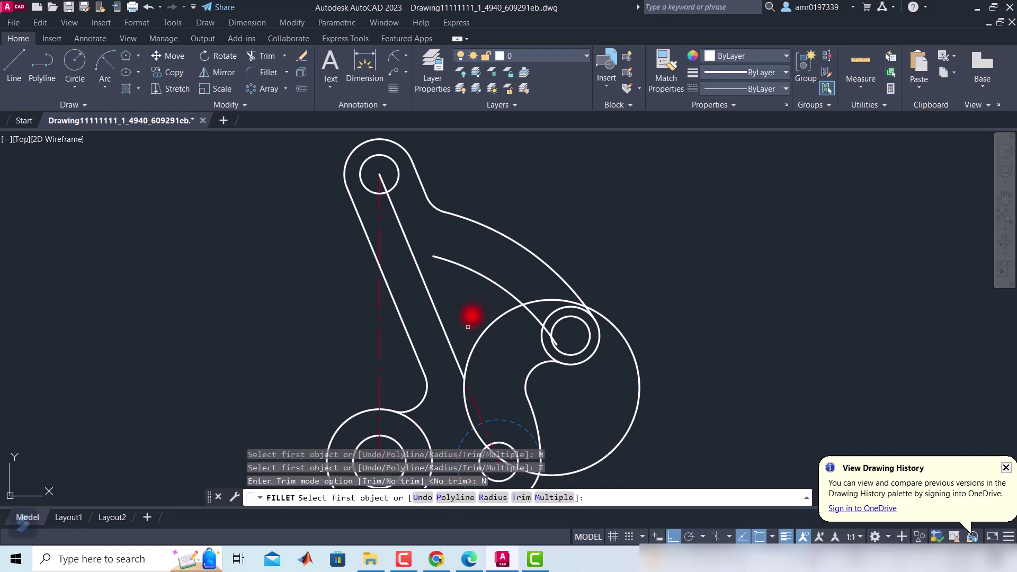
# Fillet the slot corners: upper arc to circle, circle to slanted line, arc to line.
pyautogui.click(507, 290)
pyautogui.click(504, 312)
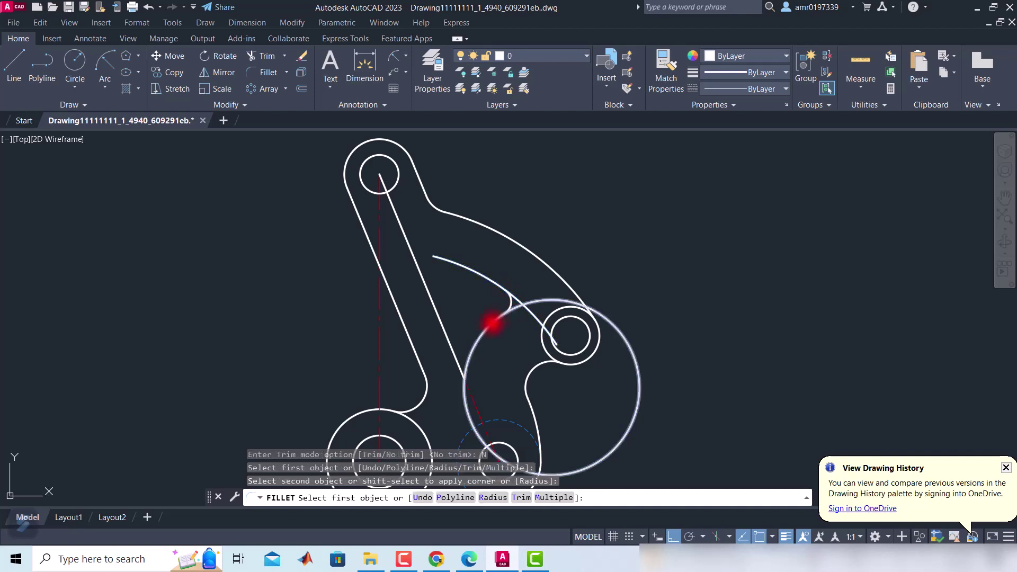
pyautogui.click(466, 360)
pyautogui.click(453, 362)
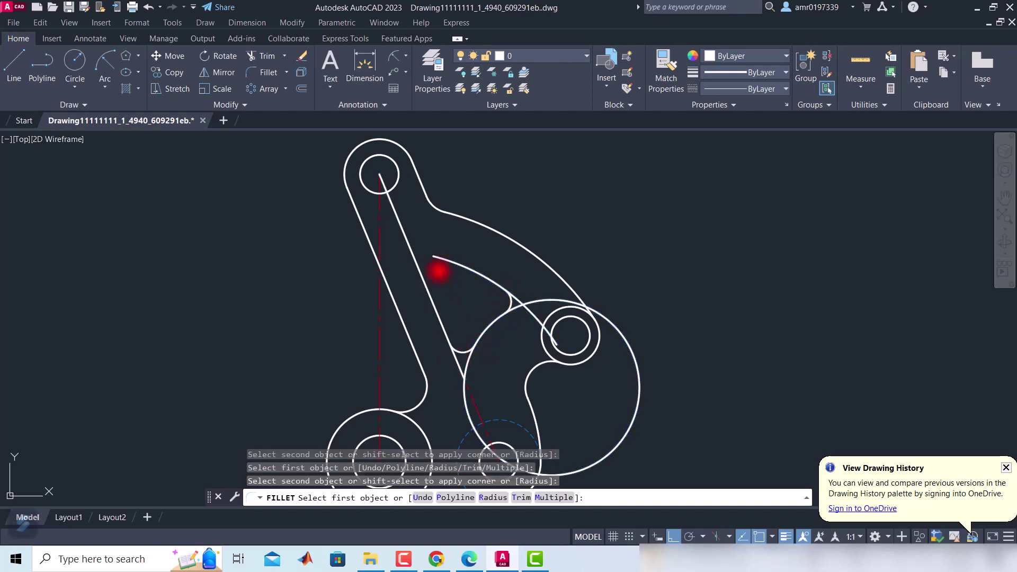
pyautogui.click(435, 258)
pyautogui.click(422, 274)
# Trim the excess line segment and erase the leftover circle and large right arc.
pyautogui.click(260, 56)
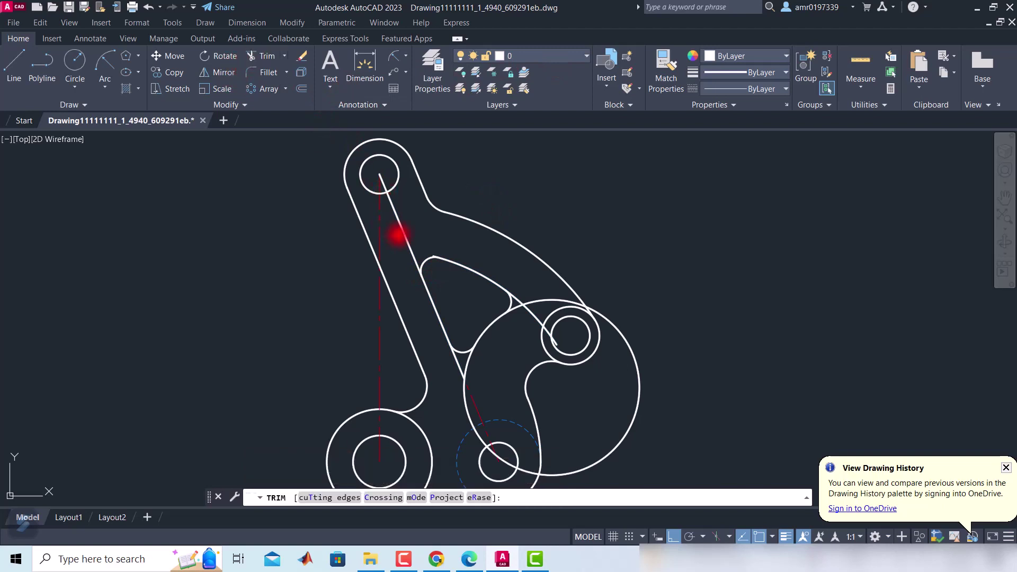
pyautogui.click(401, 232)
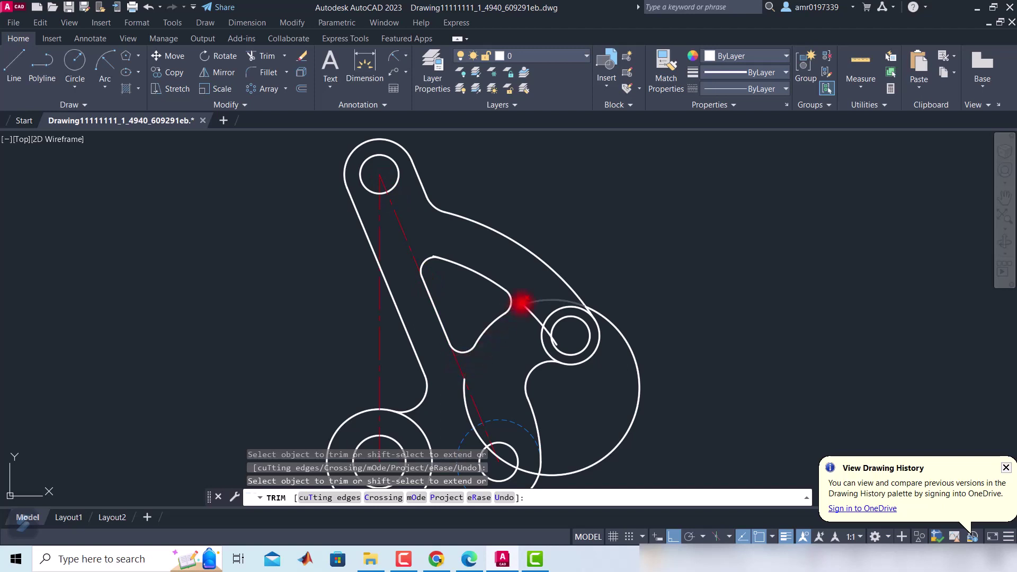
pyautogui.press('Escape')
pyautogui.click(557, 338)
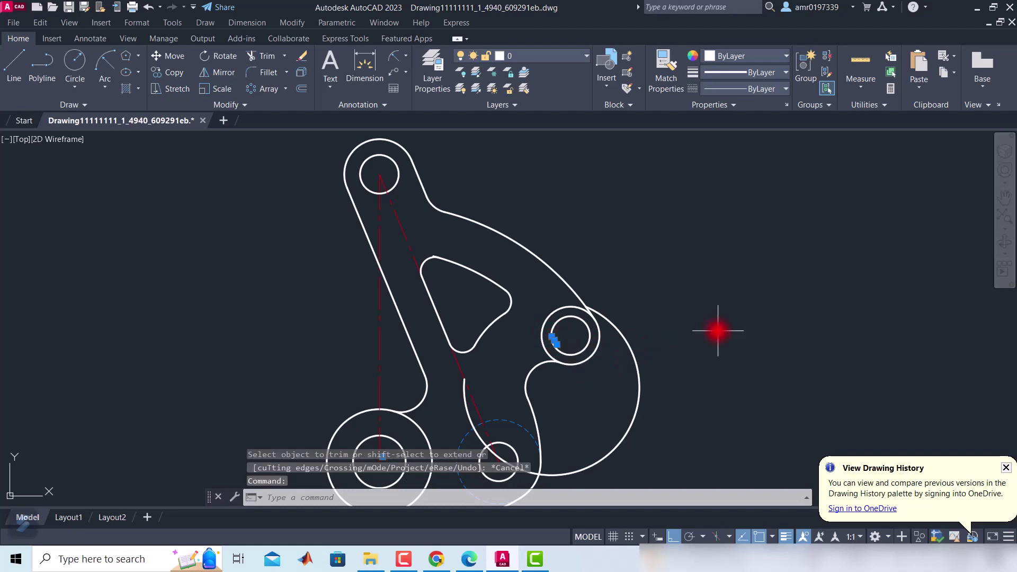
pyautogui.press('Delete')
pyautogui.click(644, 354)
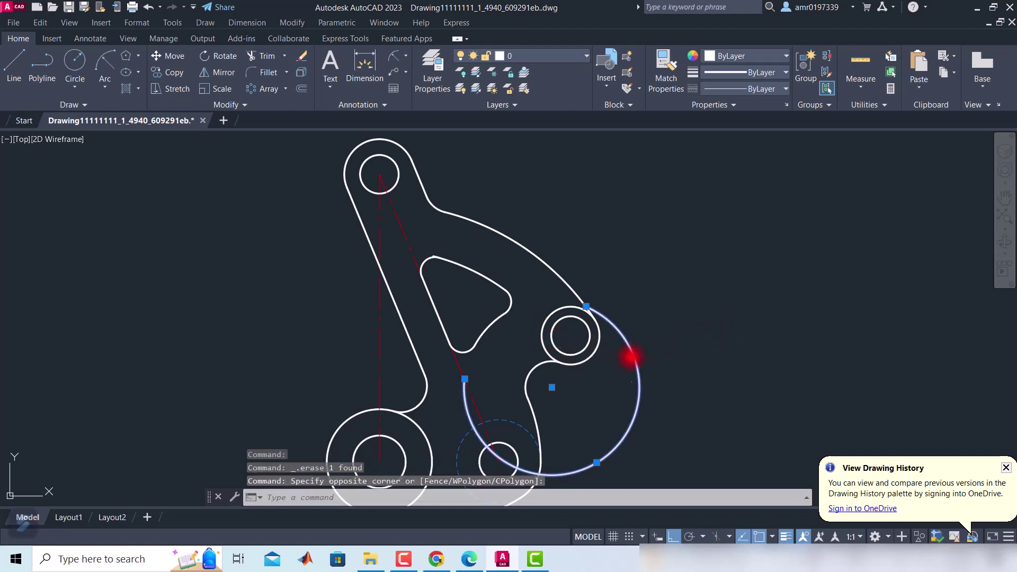
pyautogui.press('Delete')
pyautogui.scroll(-2, 637, 345)
pyautogui.scroll(2, 635, 342)
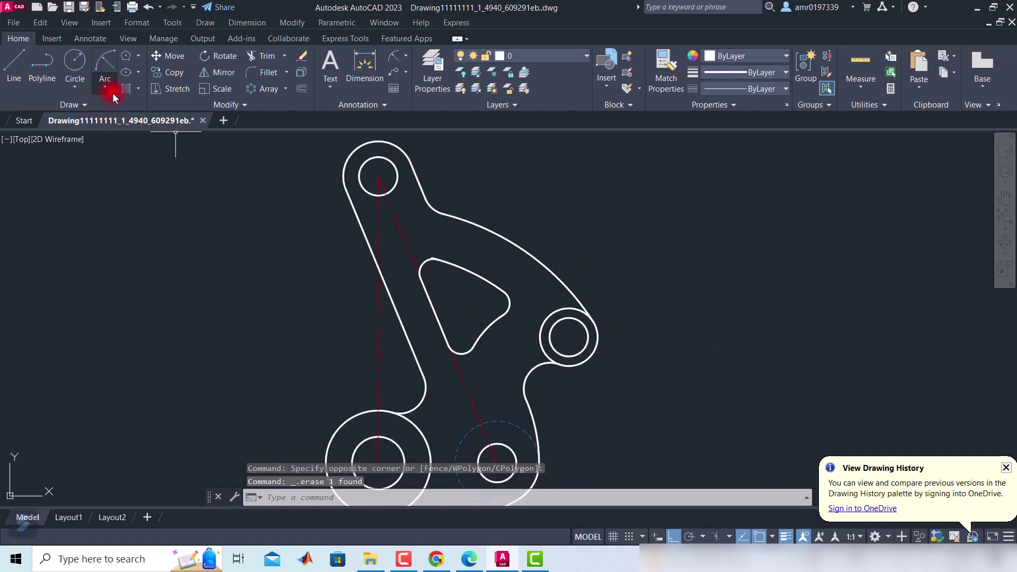
# Try a hatch inside the triangular slot, then undo it.
pyautogui.click(138, 88)
pyautogui.click(151, 115)
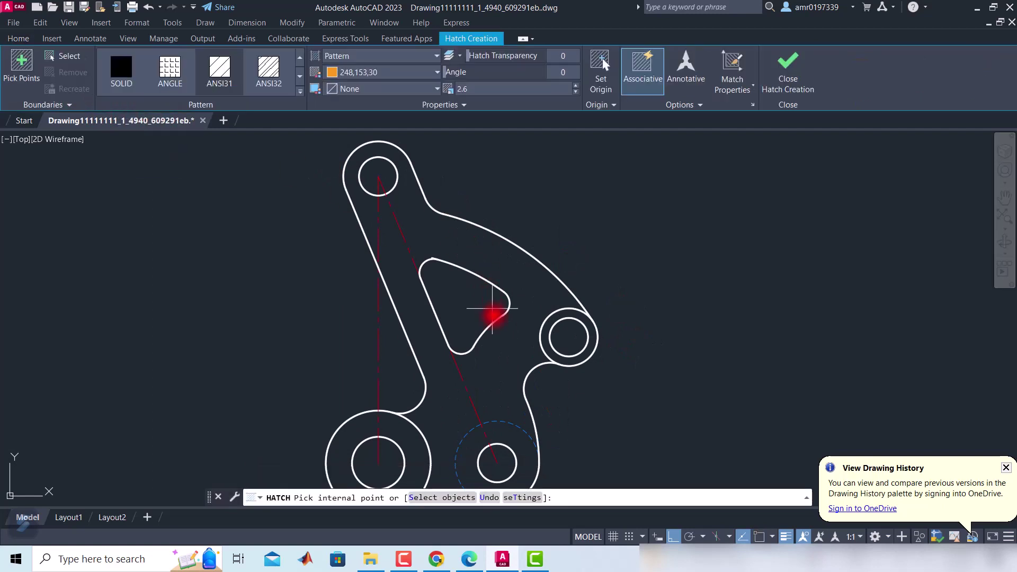
pyautogui.click(477, 303)
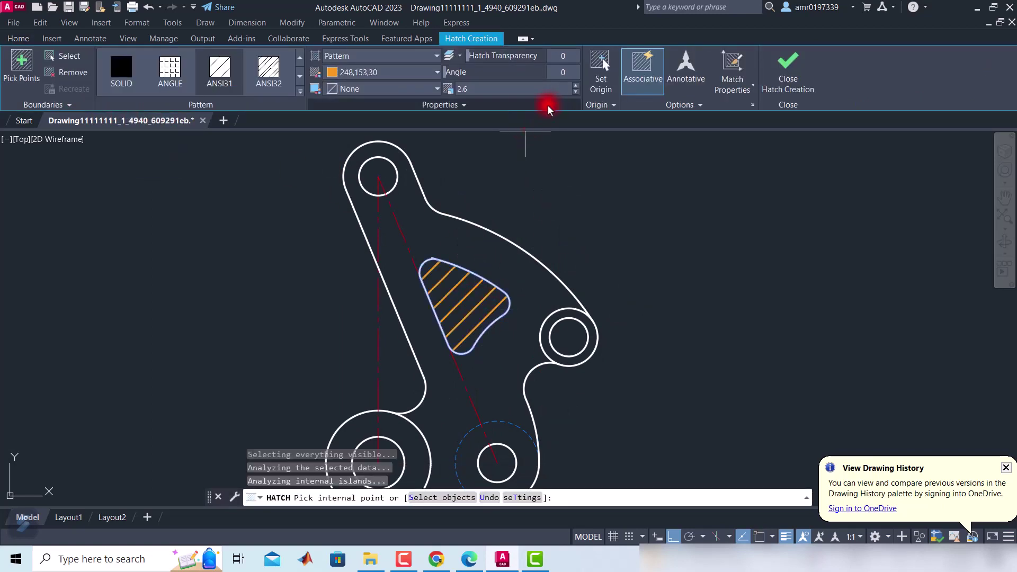
pyautogui.hotkey('ctrl', 'z')
pyautogui.click(61, 39)
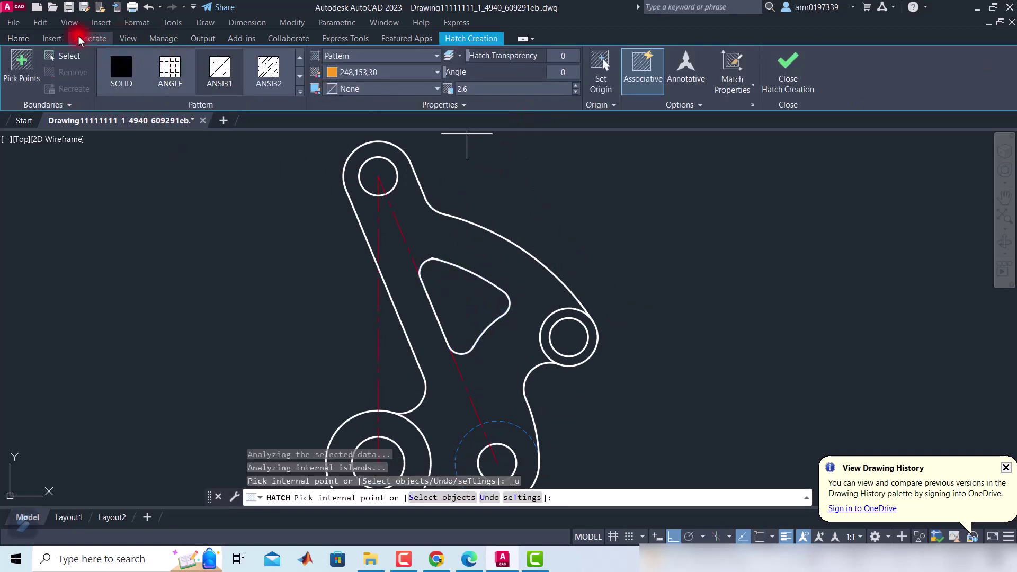
pyautogui.click(29, 40)
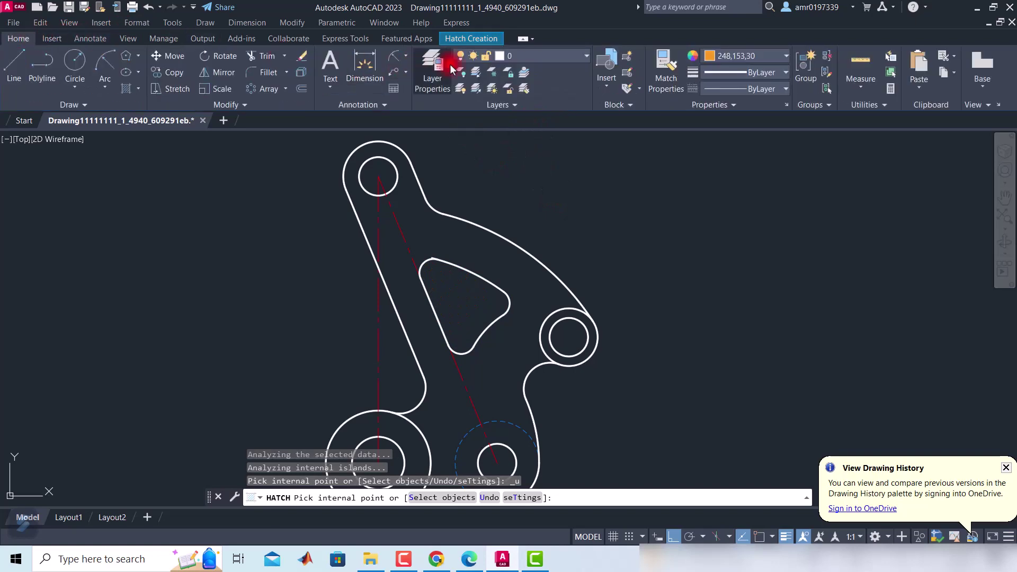
# Check the layer list, zoom into the slot's upper corner and cancel the hatch.
pyautogui.click(545, 53)
pyautogui.scroll(3, 457, 167)
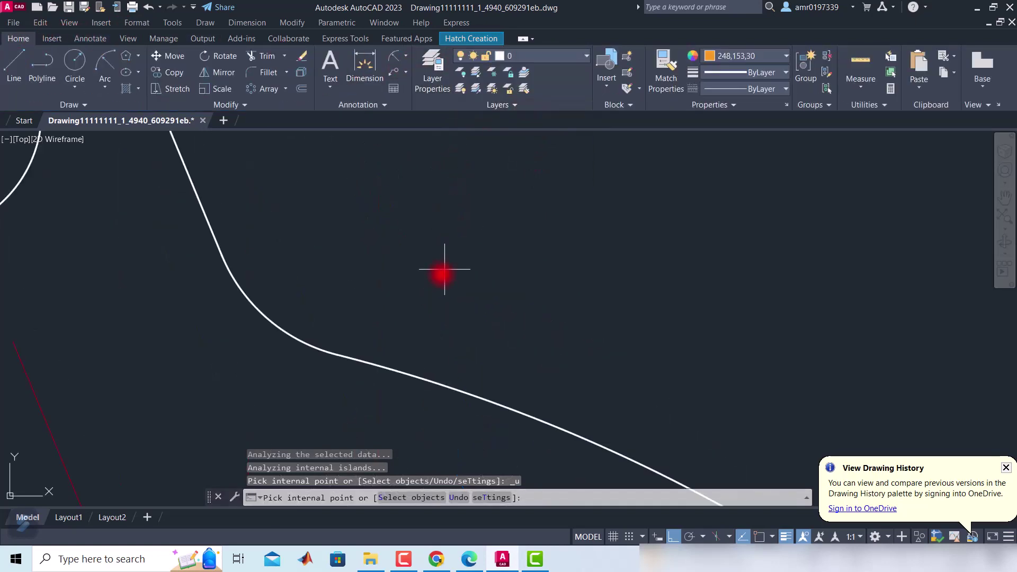
pyautogui.scroll(-3, 454, 193)
pyautogui.scroll(3, 480, 132)
pyautogui.scroll(2, 373, 403)
pyautogui.moveTo(373, 402); pyautogui.dragTo(386, 279, button='middle')
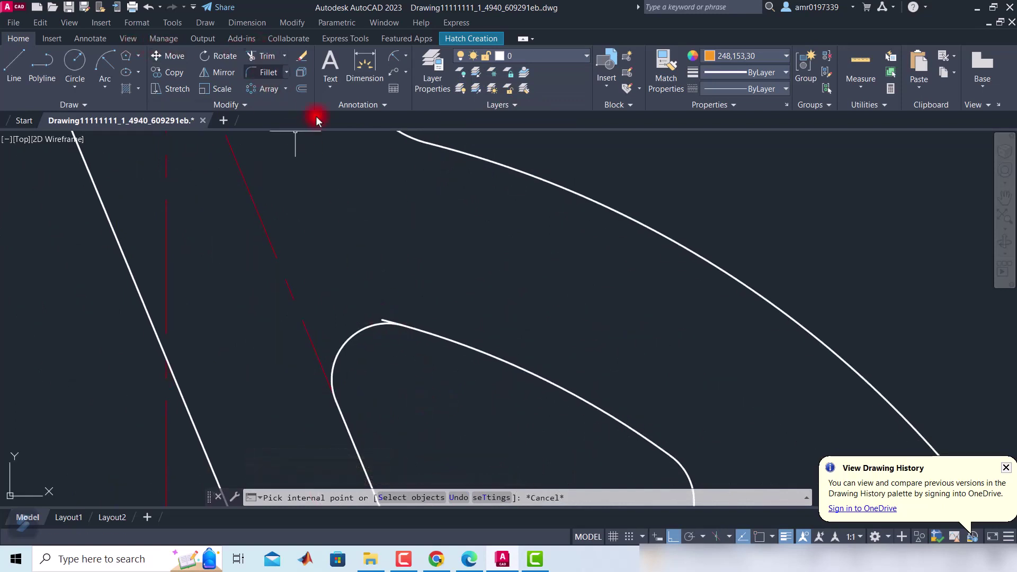
pyautogui.press('Escape')
# Trim the stray curve piece off the slot's upper-left corner.
pyautogui.click(385, 321)
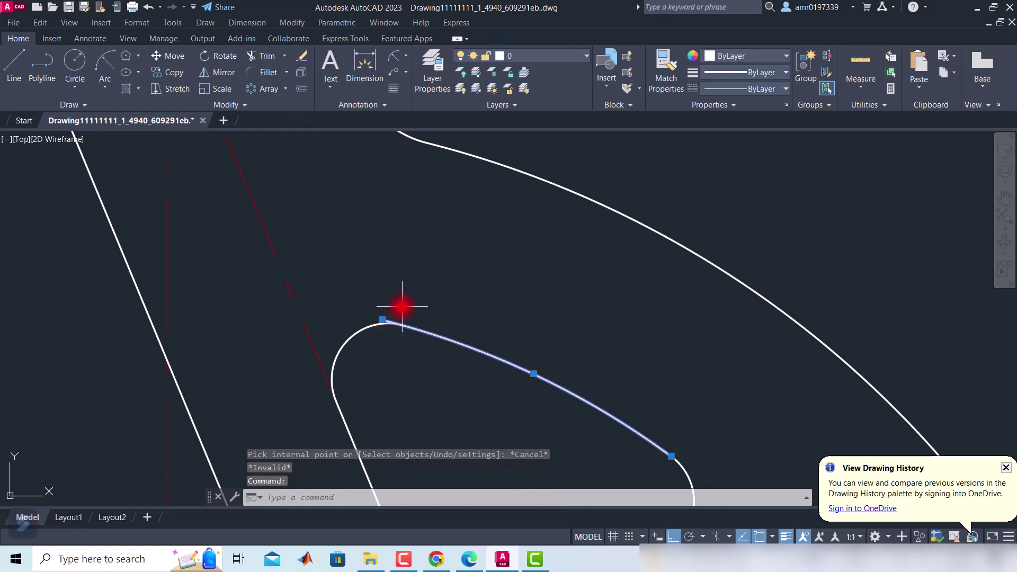
pyautogui.press('Escape')
pyautogui.click(259, 54)
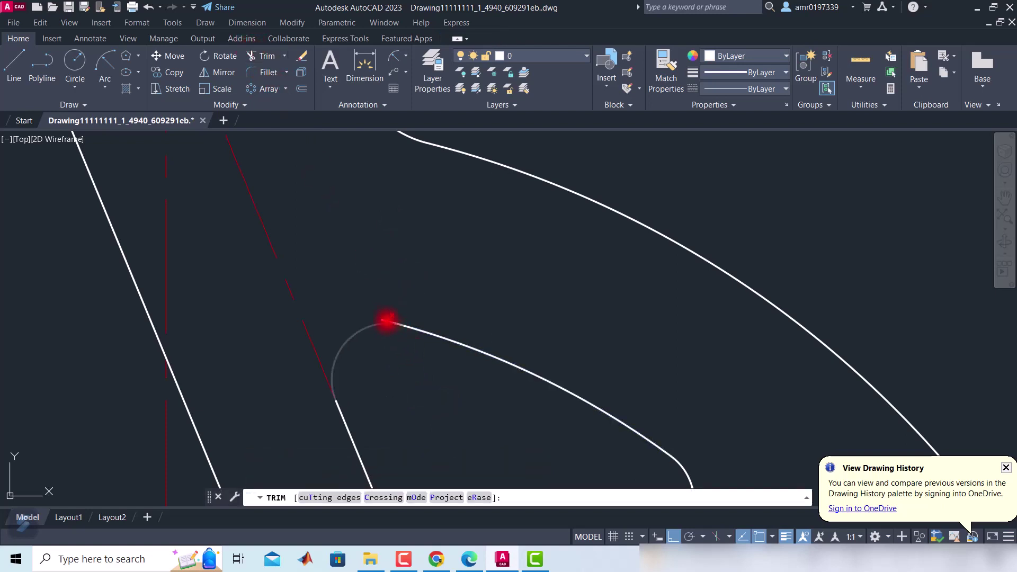
pyautogui.click(385, 318)
pyautogui.scroll(-3, 386, 318)
pyautogui.scroll(-2, 404, 282)
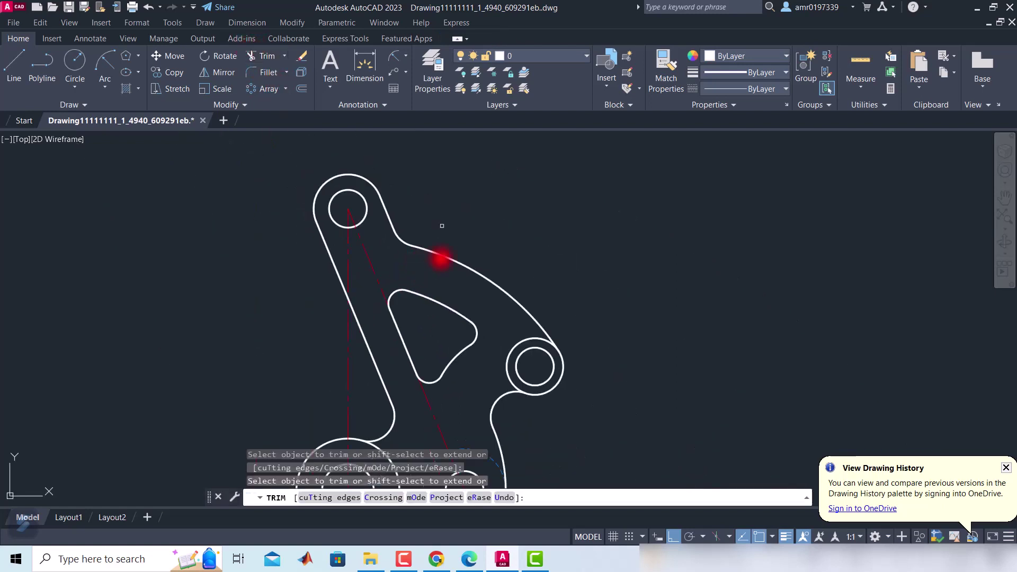
# On the hatch layer, hatch the triangular slot with ANSI31 at scale 1.6.
pyautogui.click(523, 56)
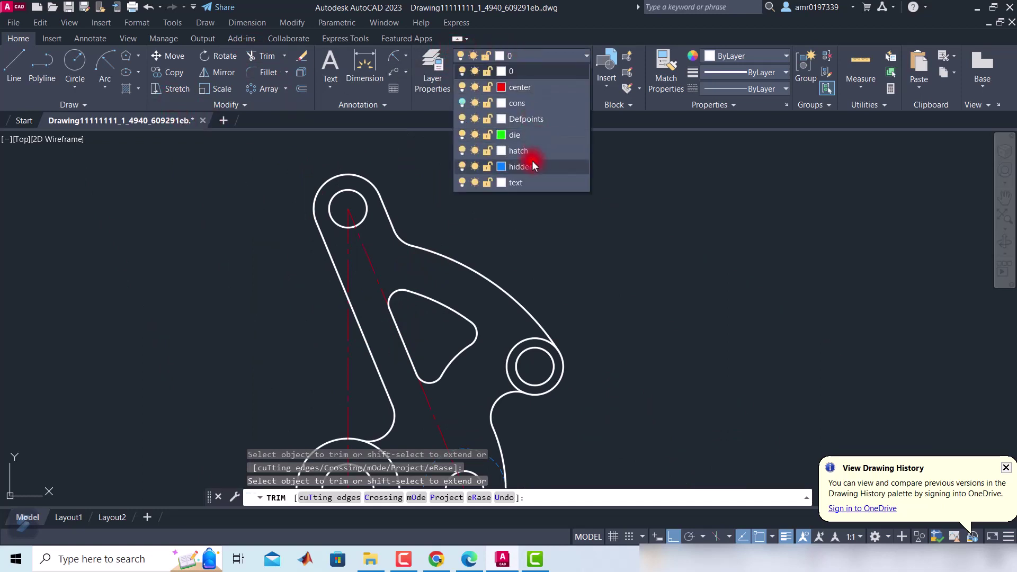
pyautogui.click(530, 151)
pyautogui.write('h')
pyautogui.press('Return')
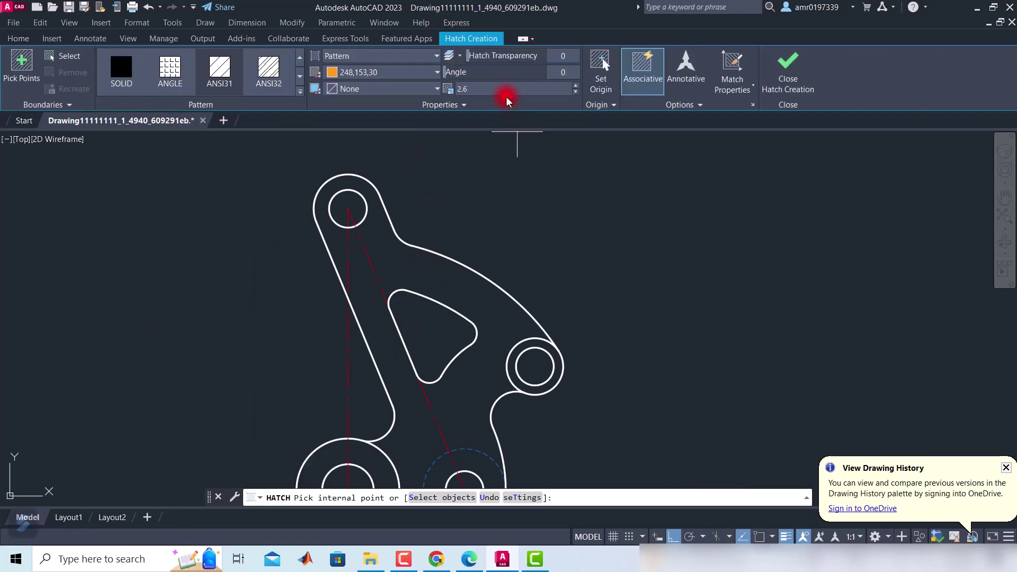
pyautogui.click(423, 330)
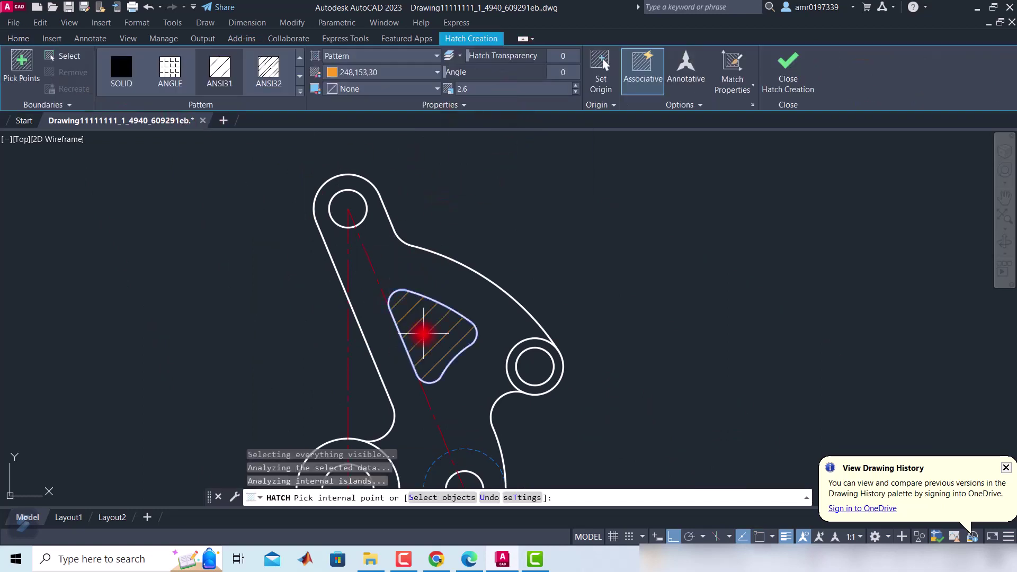
pyautogui.click(575, 92)
pyautogui.click(575, 92)
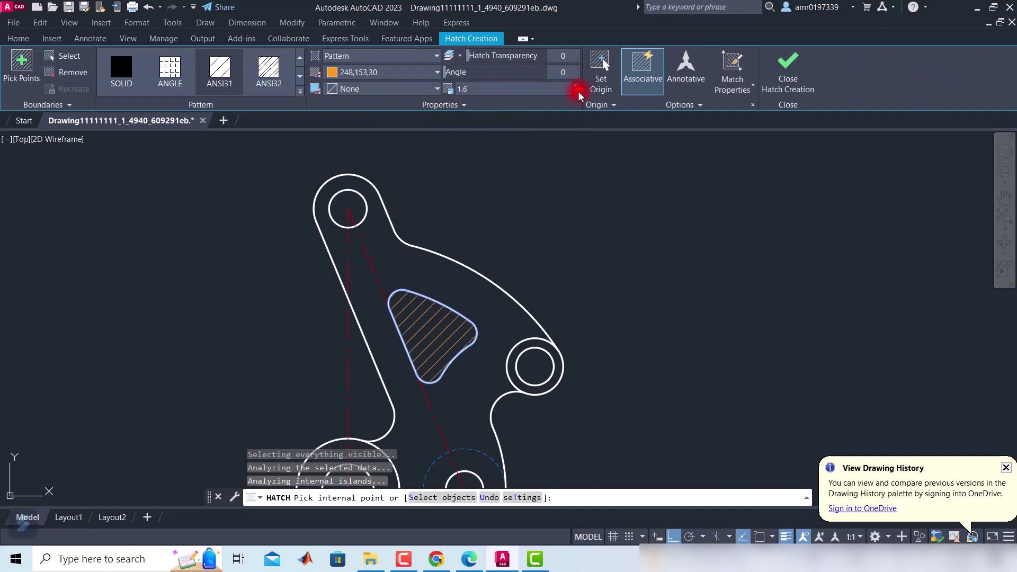
pyautogui.click(395, 89)
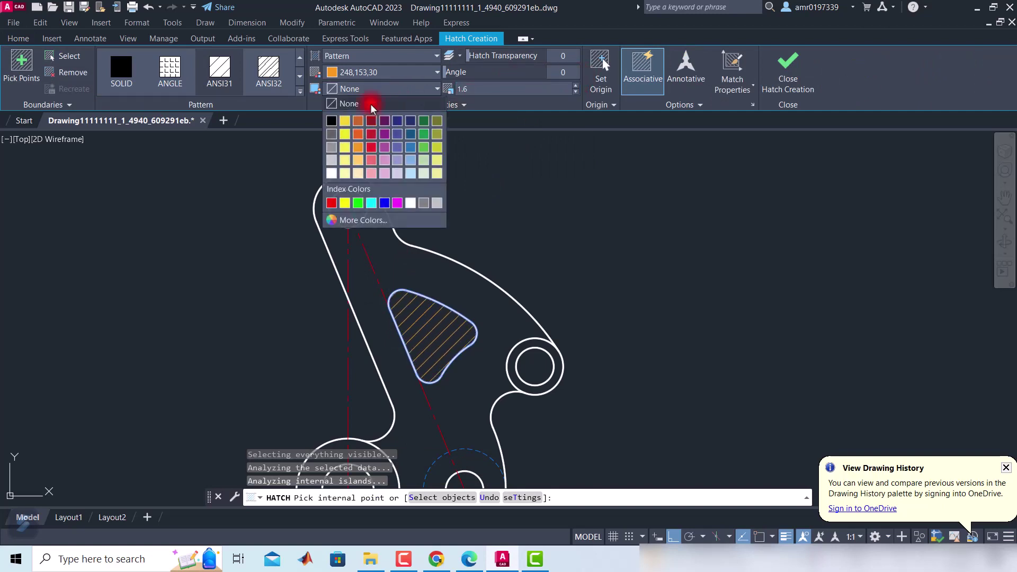
# Try a cyan hatch background, then reset the background colour to none.
pyautogui.click(371, 203)
pyautogui.click(397, 91)
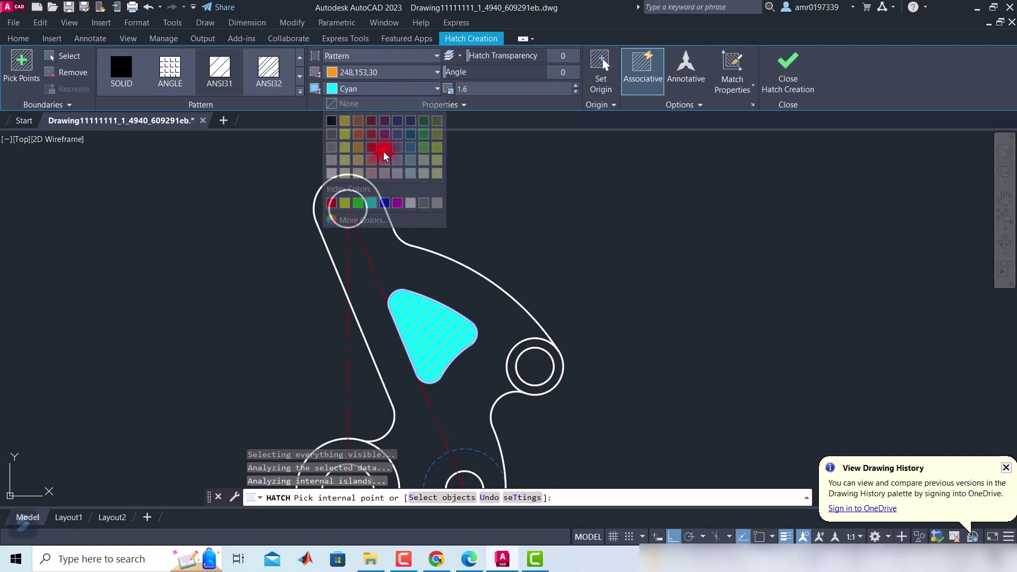
pyautogui.click(729, 244)
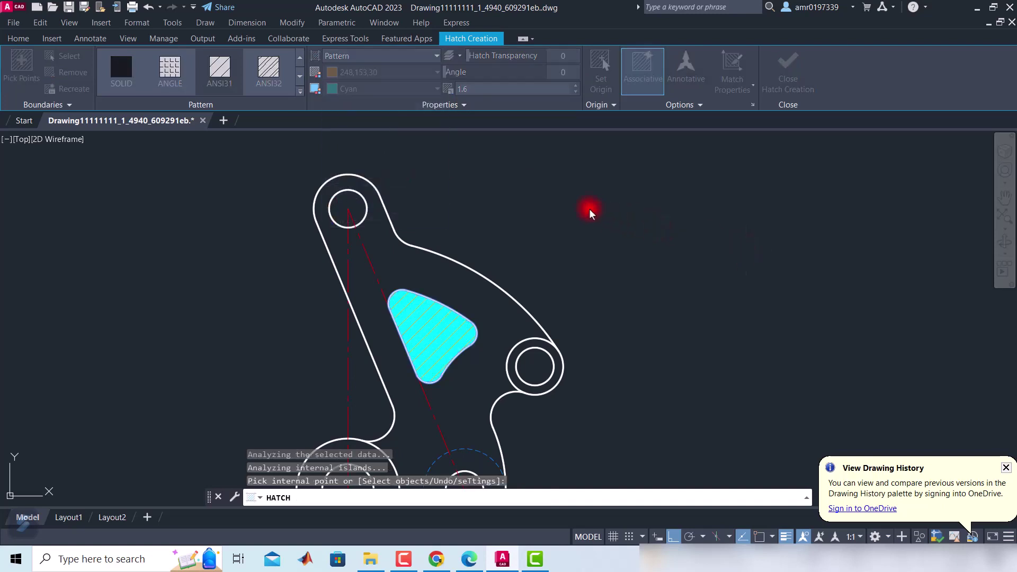
pyautogui.click(623, 295)
pyautogui.click(683, 170)
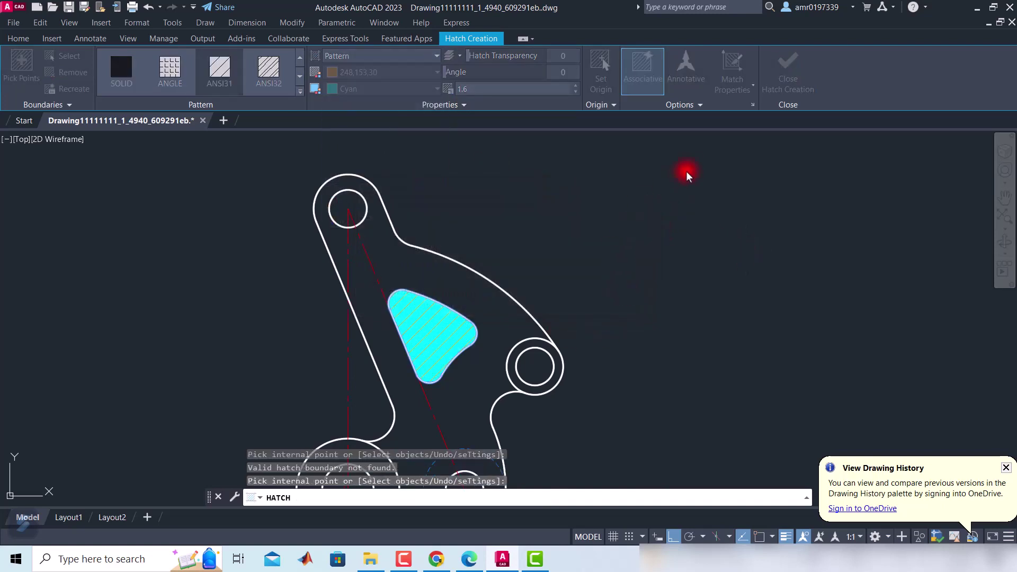
pyautogui.click(450, 339)
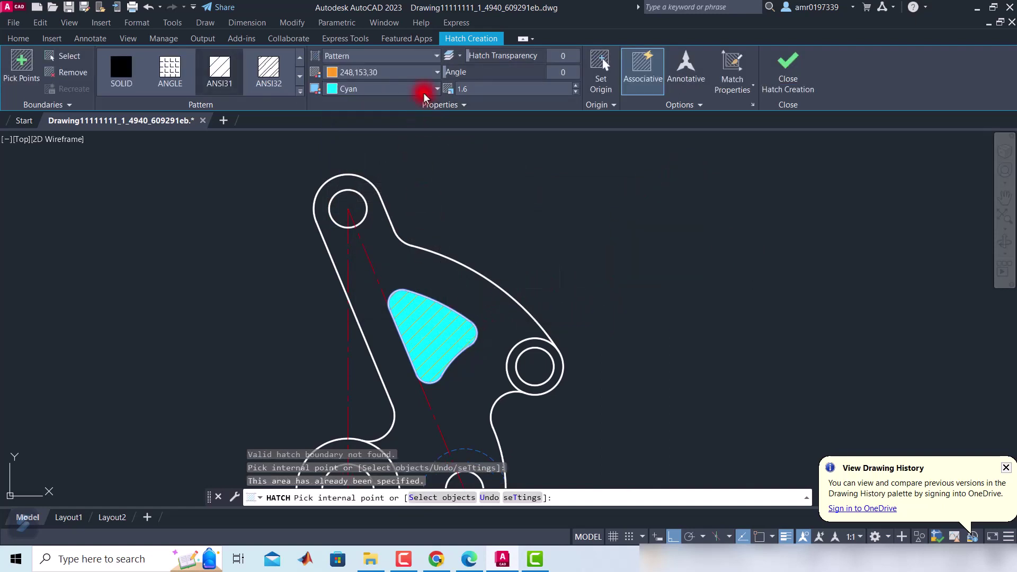
pyautogui.click(402, 89)
pyautogui.click(342, 105)
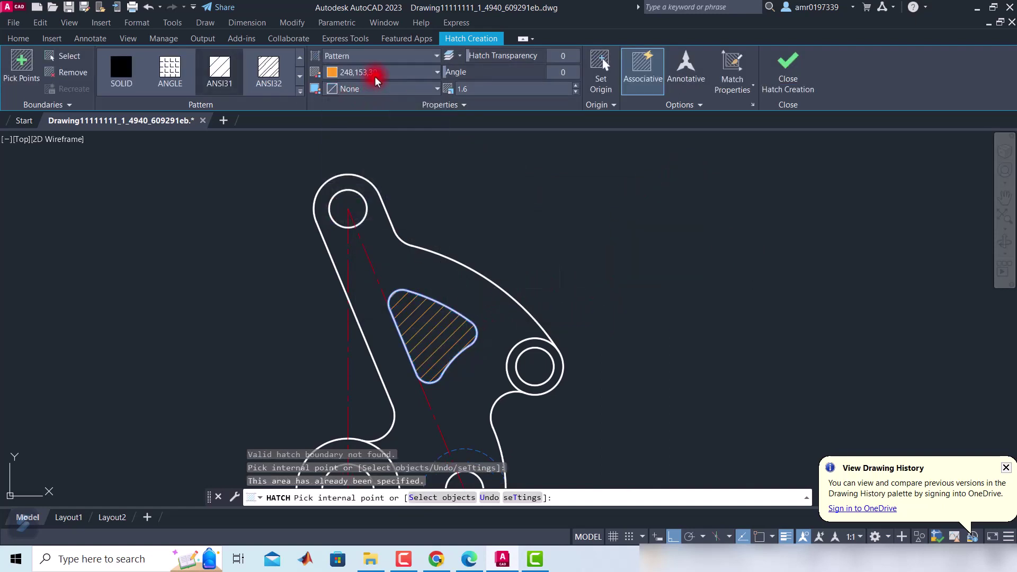
# Set the hatch line colour to Cyan and dismiss the boundary error.
pyautogui.click(376, 74)
pyautogui.click(370, 198)
pyautogui.click(690, 281)
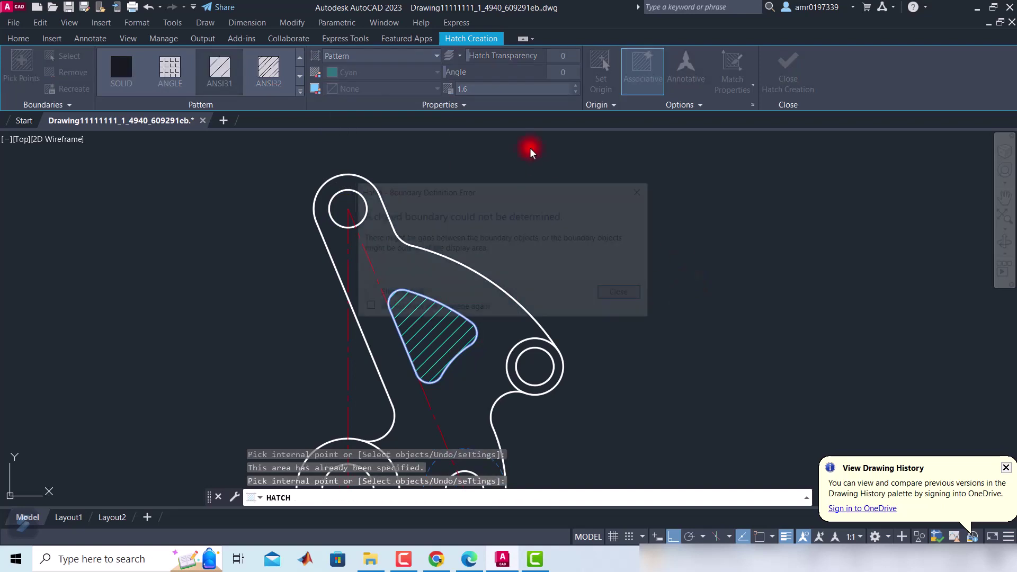
pyautogui.click(633, 293)
pyautogui.press('Return')
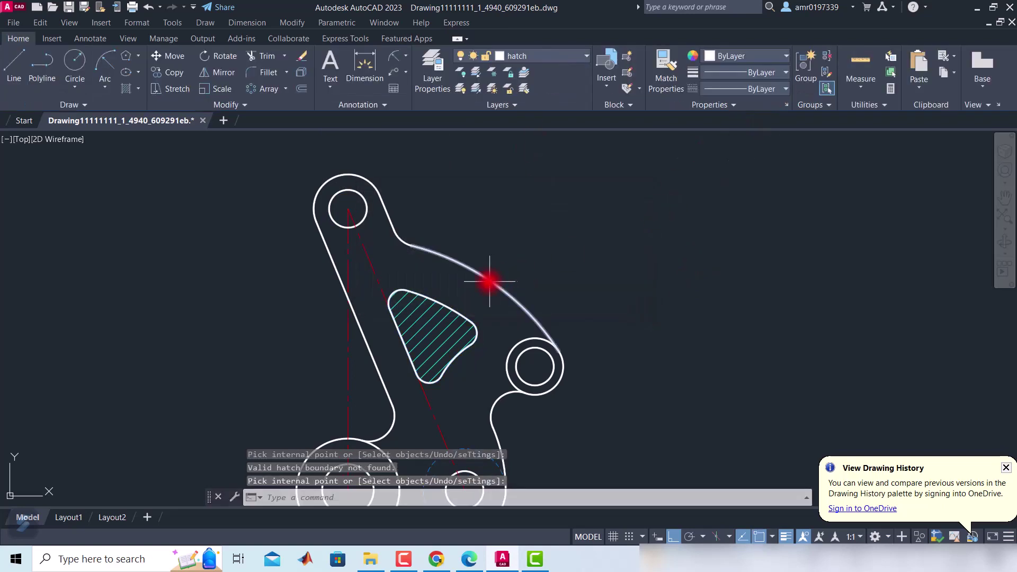
pyautogui.scroll(-2, 490, 281)
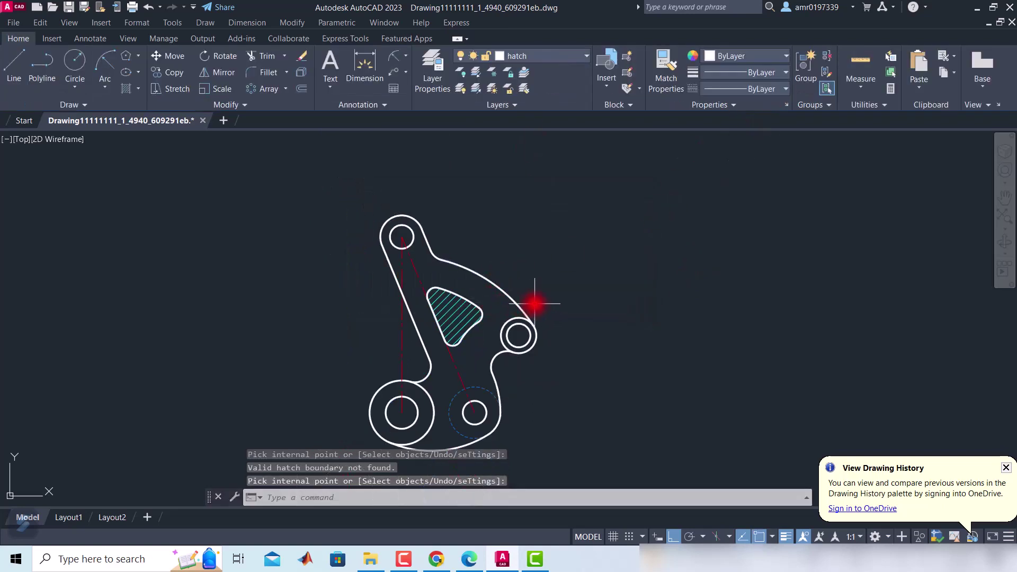